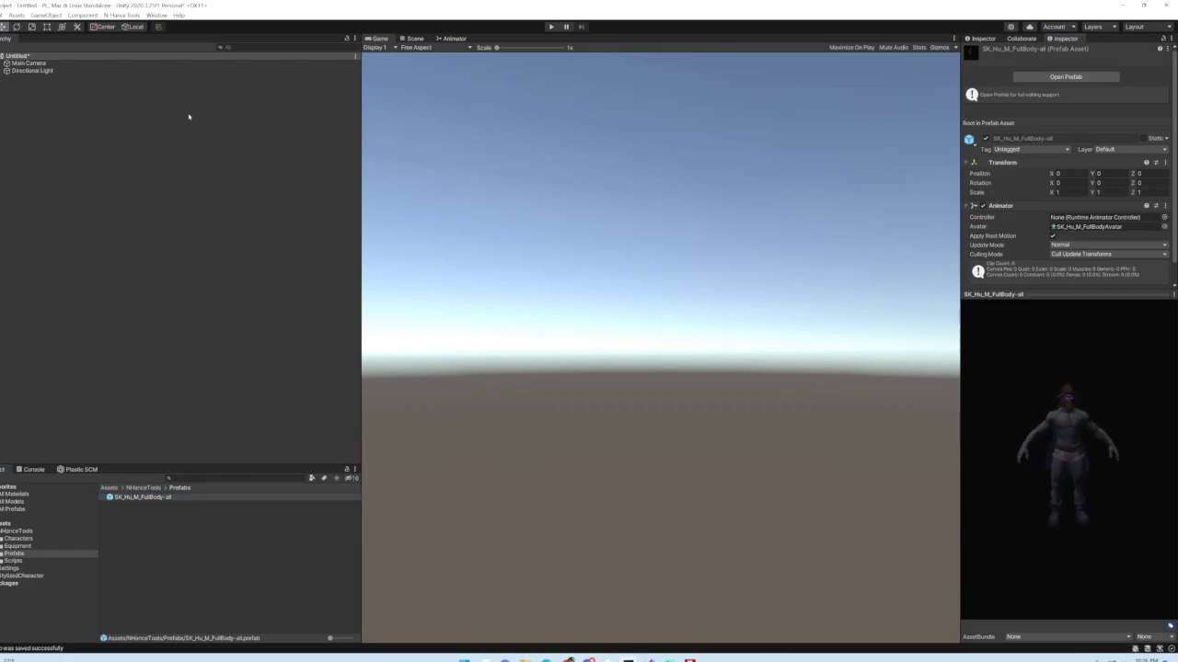
# - Open the N-Hance Character Creator tool and dock its window beside the Game view
pyautogui.click(146, 158)
pyautogui.click(133, 16)
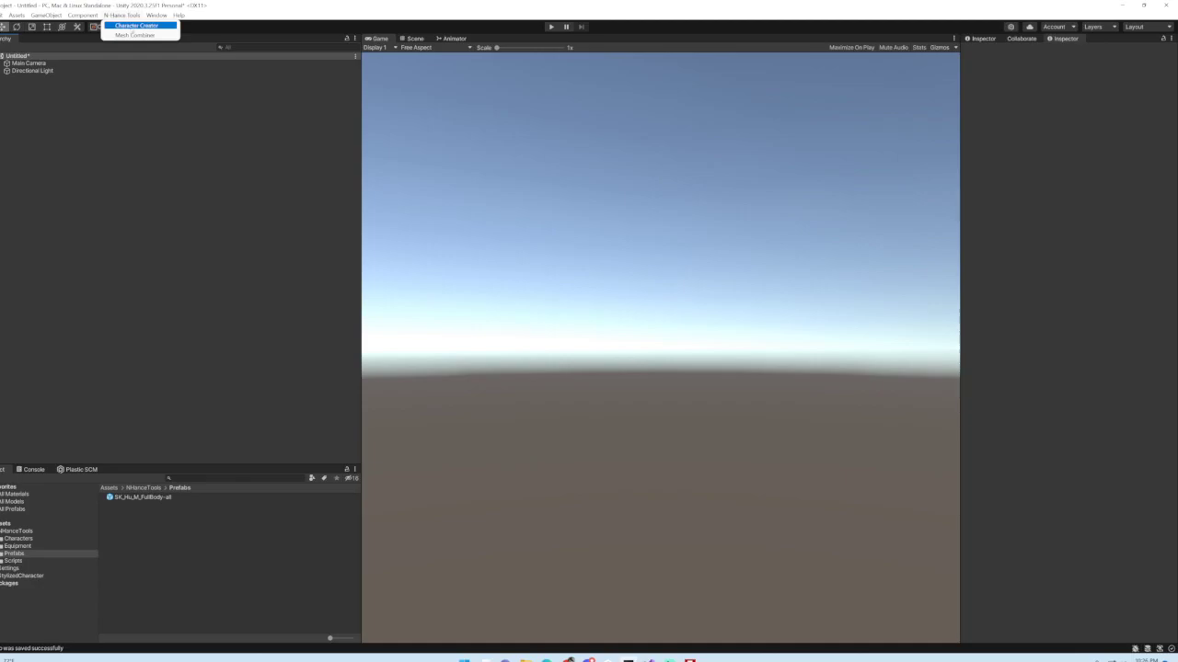
pyautogui.click(136, 25)
pyautogui.moveTo(246, 85); pyautogui.dragTo(422, 257)
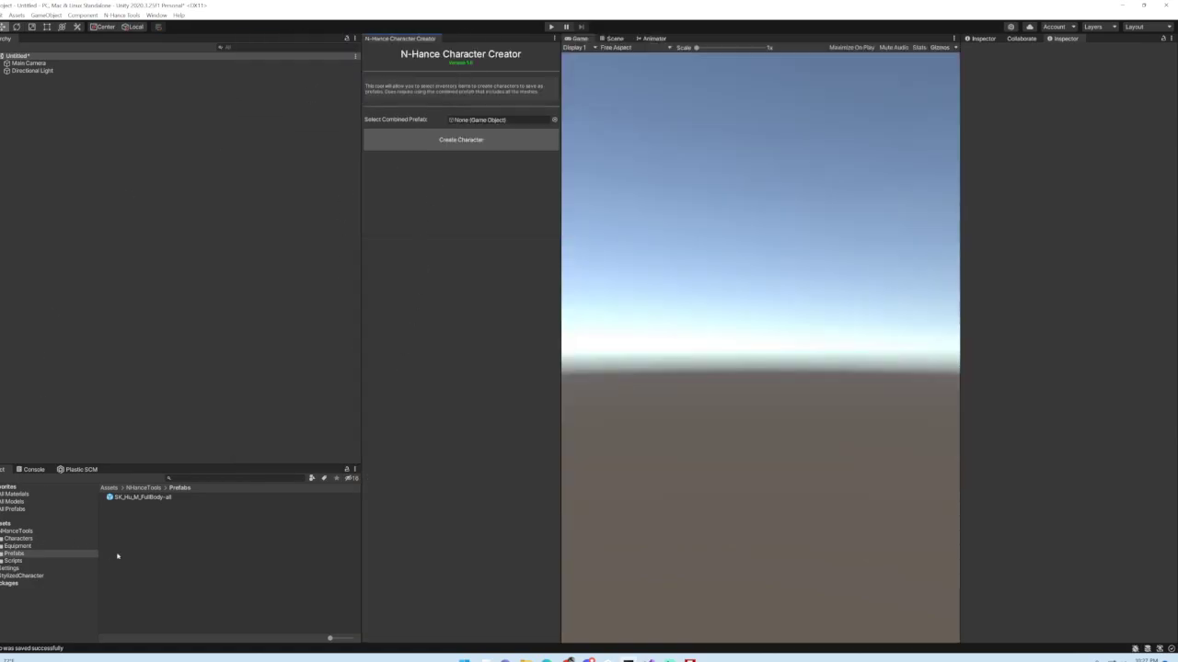
# - Assign the SK_Hu_M_FullBody-all prefab as the combined prefab, create the character, and widen the creator window
pyautogui.moveTo(484, 127); pyautogui.dragTo(484, 121)
pyautogui.click(482, 139)
pyautogui.moveTo(361, 378); pyautogui.dragTo(223, 380)
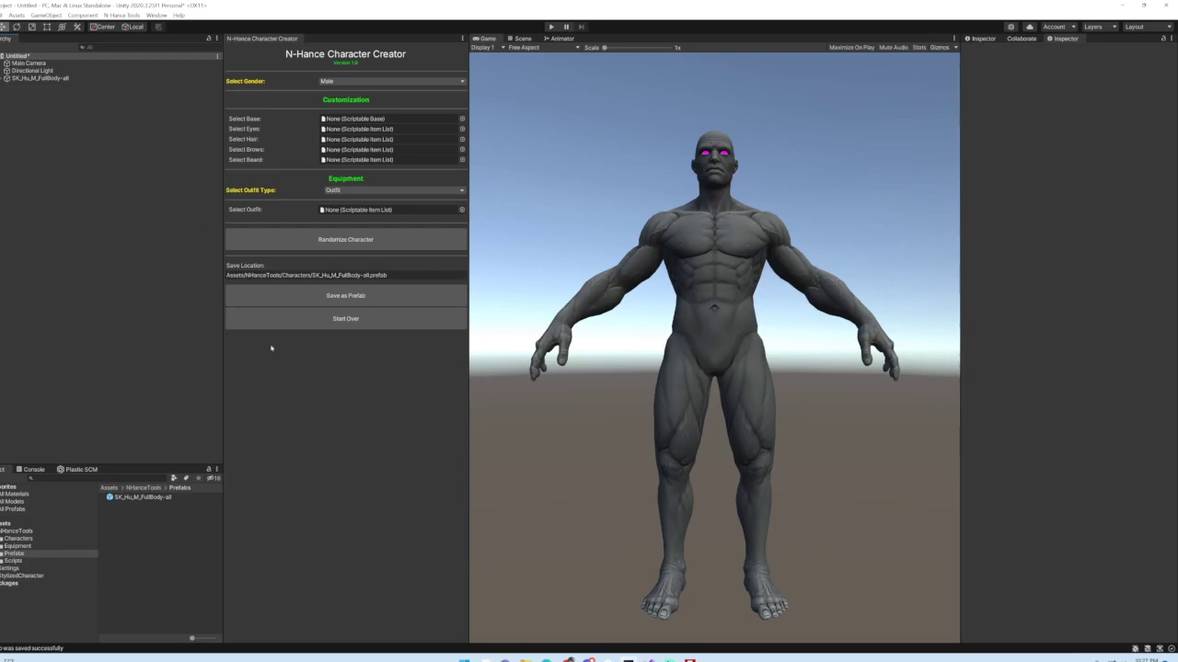
# - Try the Female gender option for the character and return the gender to Male
pyautogui.click(440, 83)
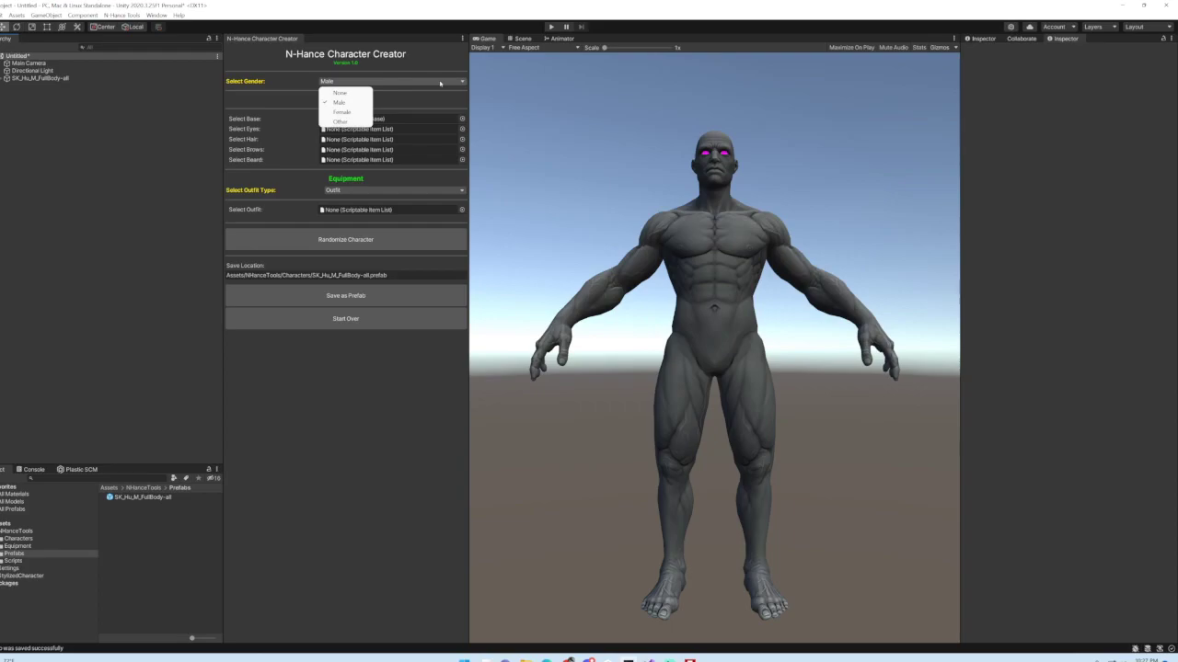
pyautogui.click(359, 109)
pyautogui.click(366, 82)
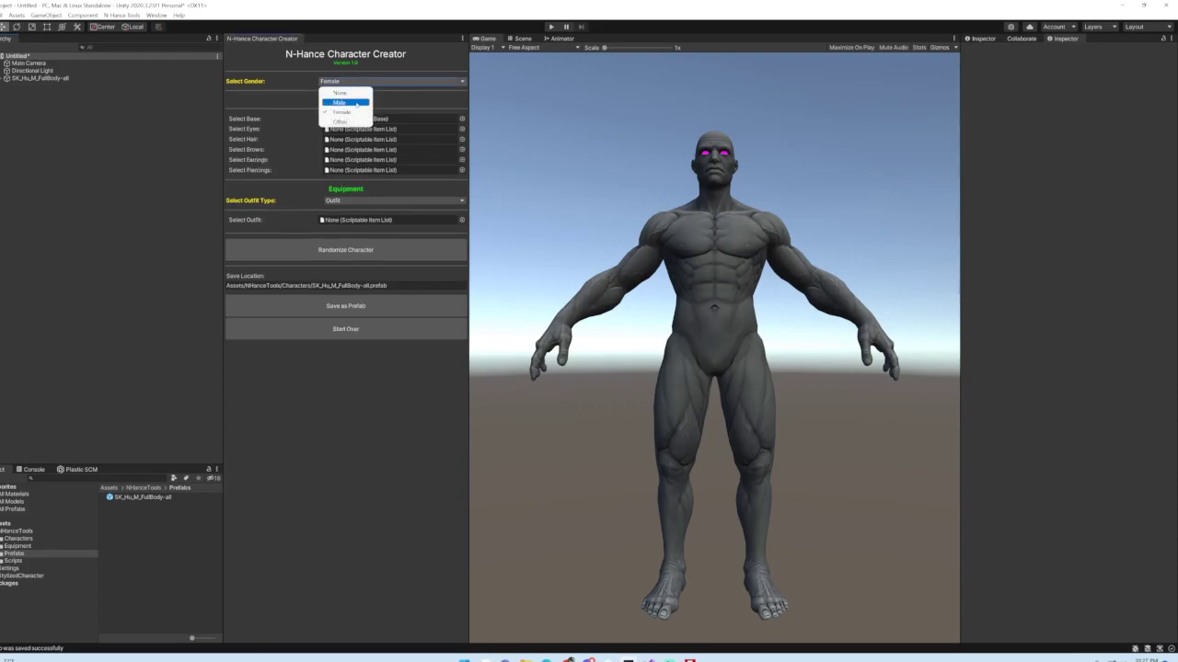
pyautogui.click(366, 91)
pyautogui.click(367, 83)
pyautogui.click(359, 109)
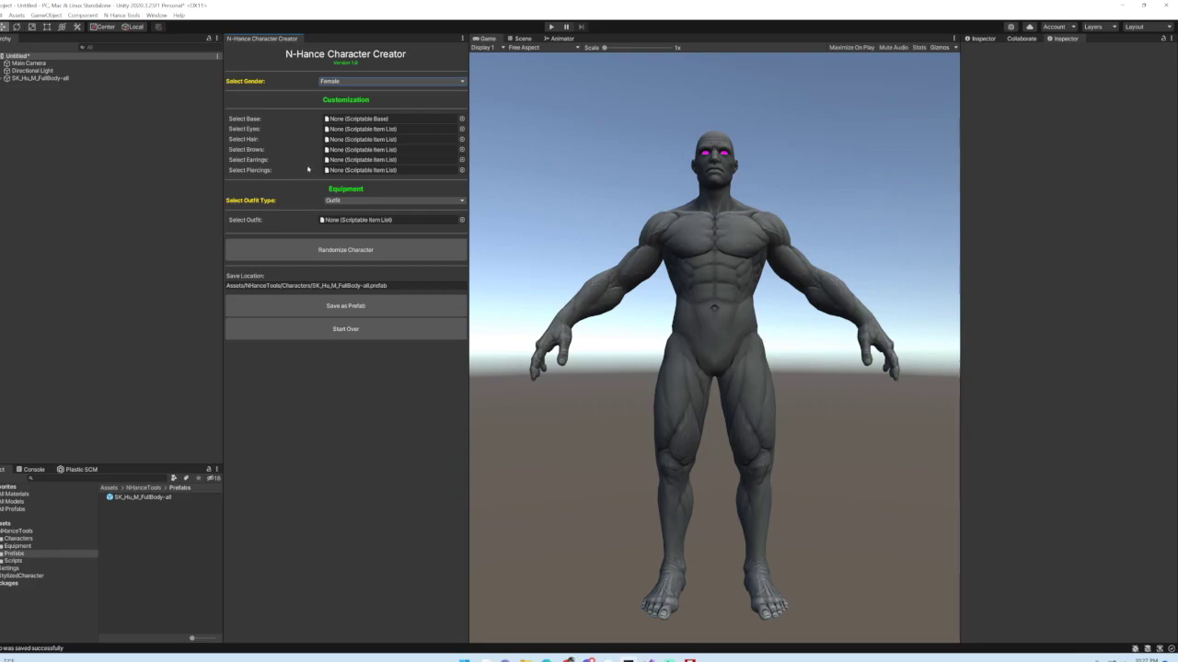
pyautogui.click(396, 85)
pyautogui.click(359, 100)
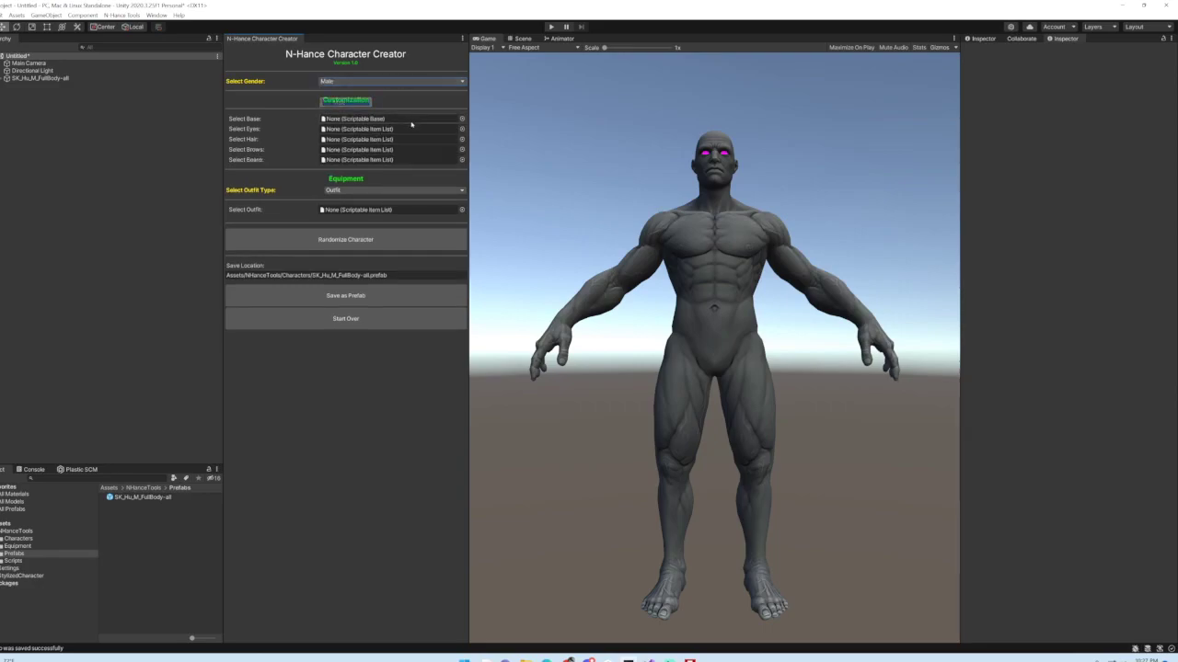
# - Switch the outfit type to Pieces to view its equipment slots, and return it to Outfit
pyautogui.click(399, 191)
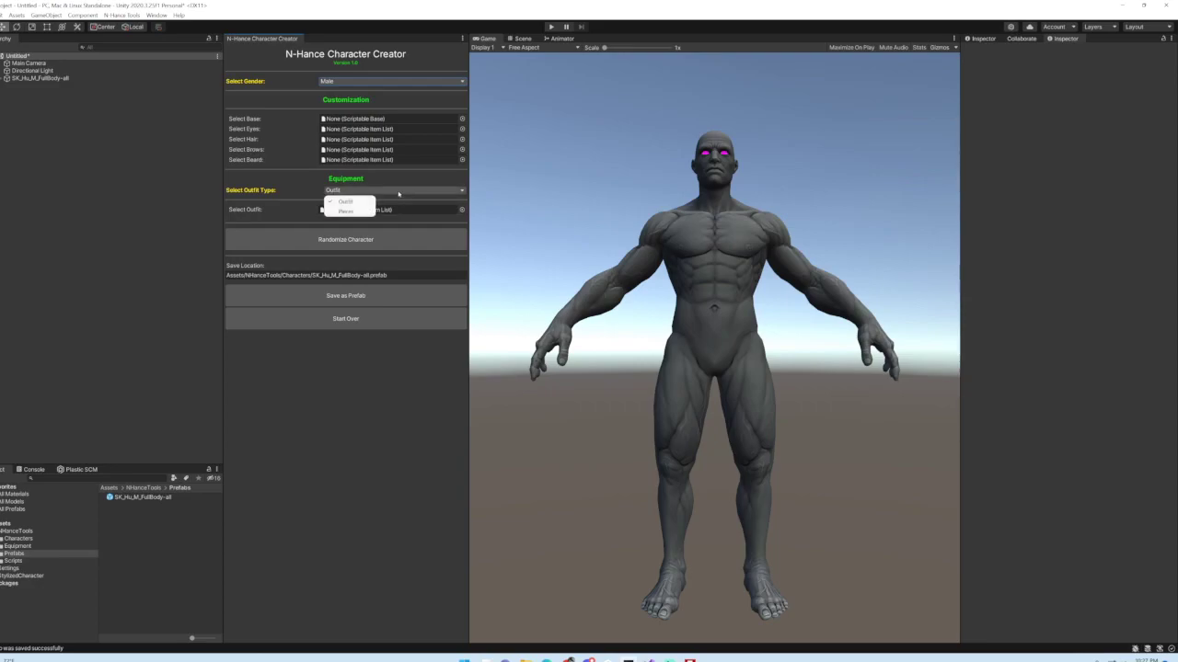
pyautogui.click(359, 211)
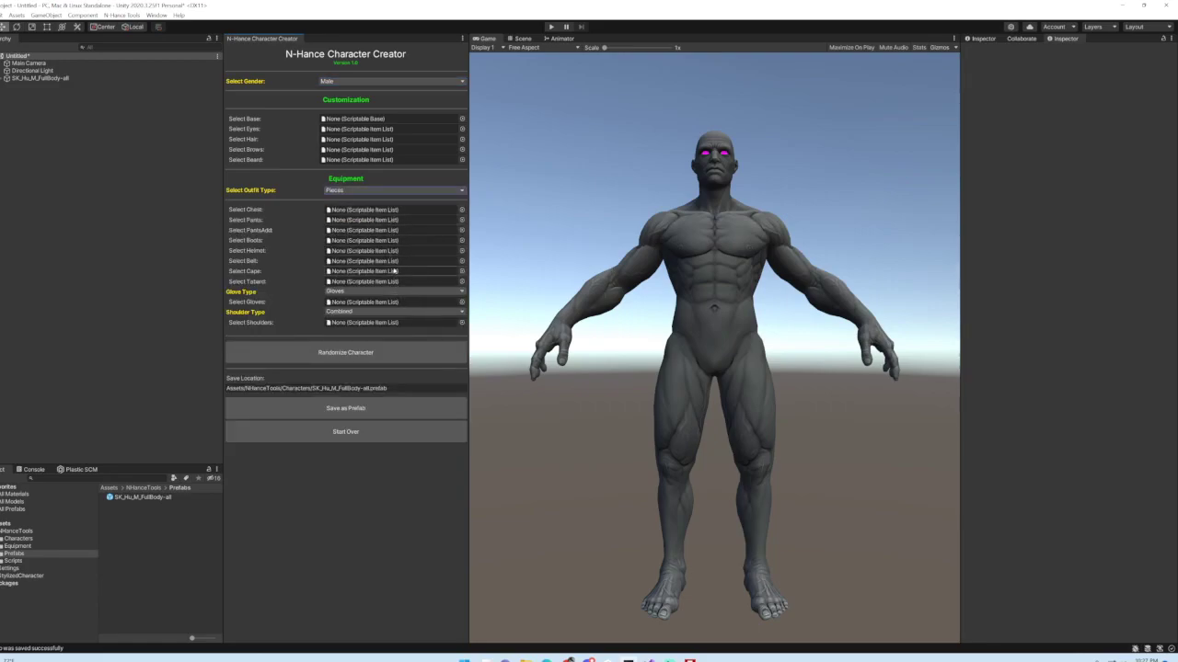
pyautogui.click(384, 190)
pyautogui.click(349, 206)
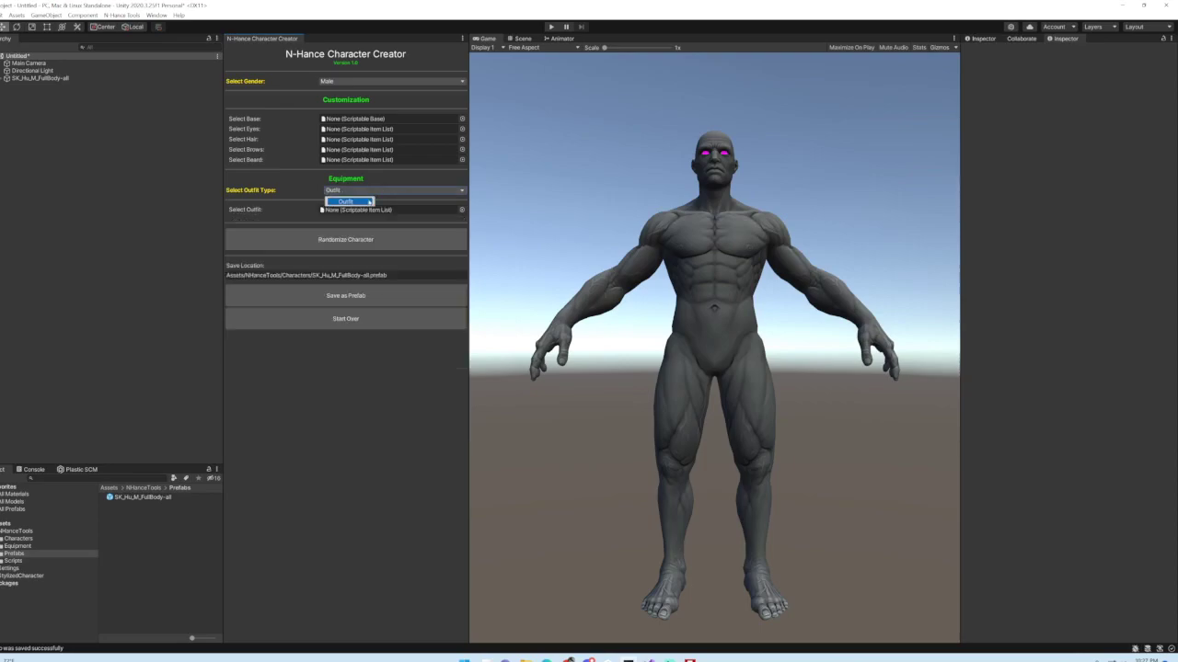
# - Assign the Human_Outfits list to the outfit slot, preview Outfit_Peasant_1, and return the style to Outfit_None
pyautogui.click(461, 210)
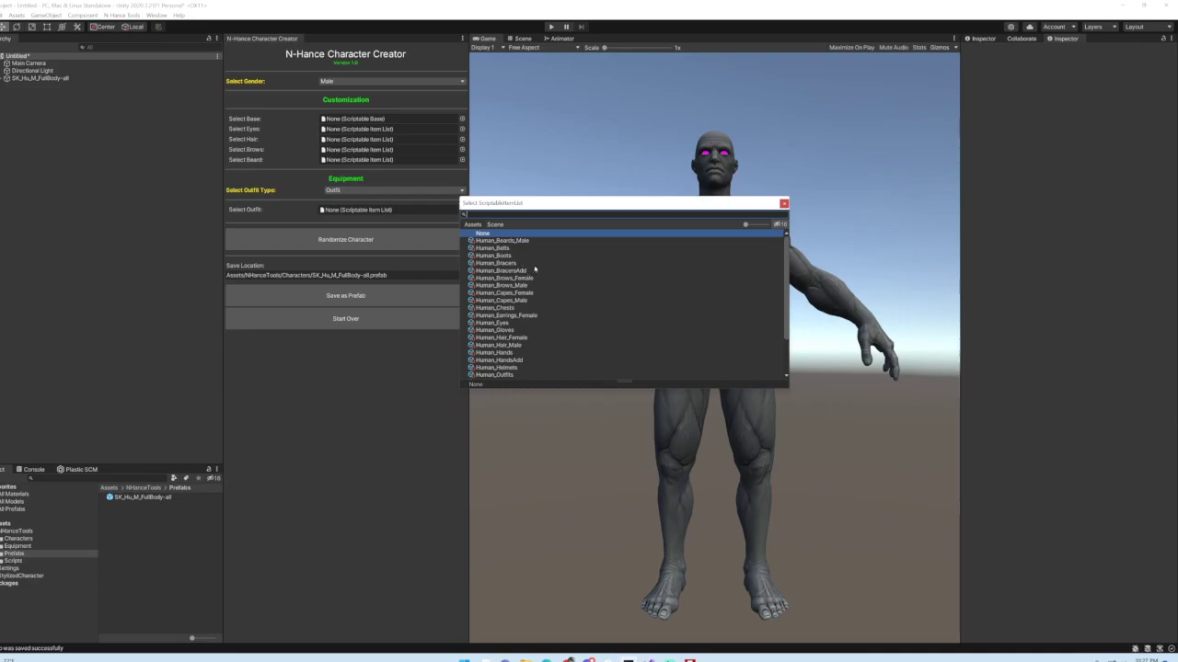
pyautogui.scroll(-3, 535, 267)
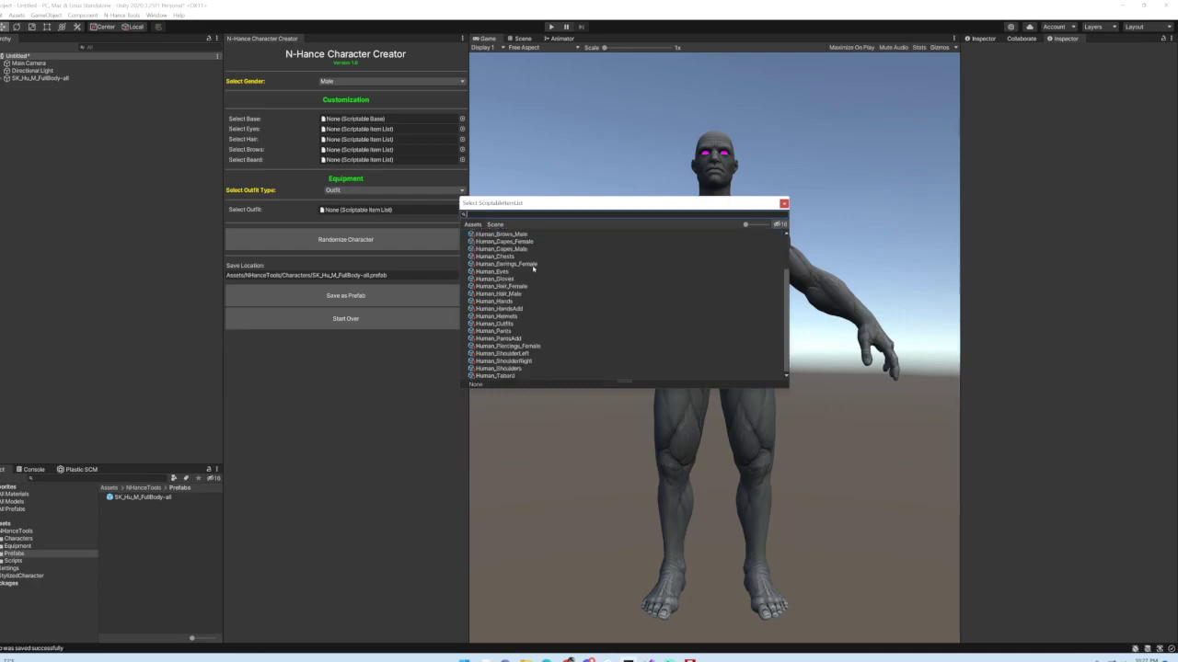
pyautogui.doubleClick(489, 323)
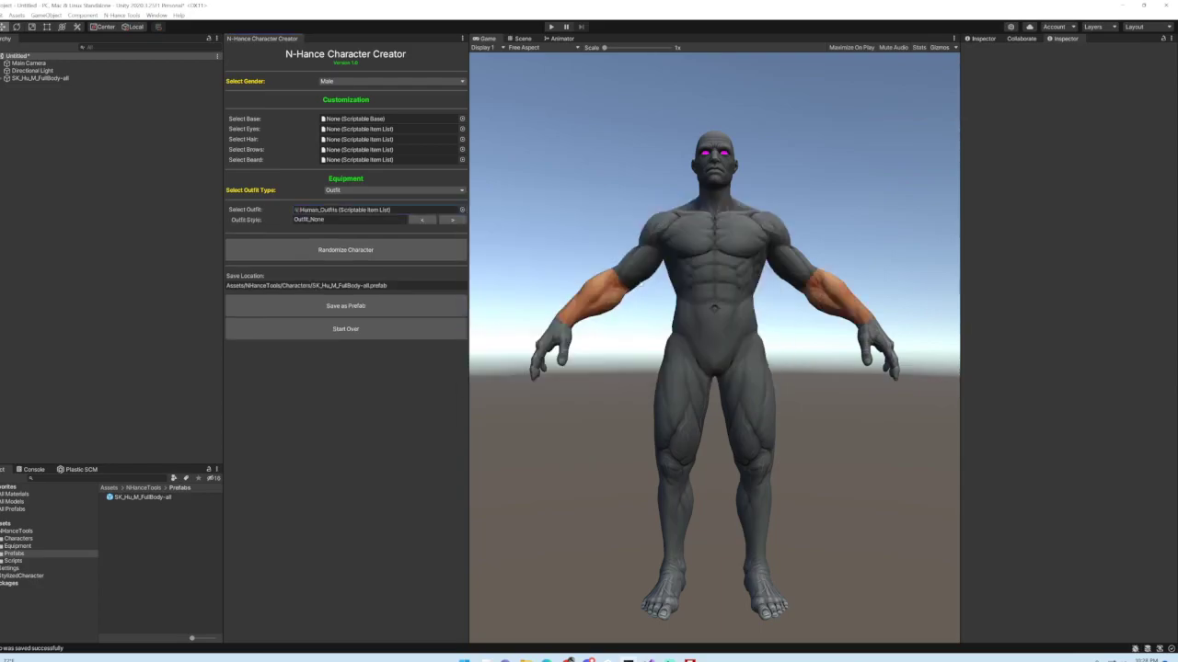
pyautogui.click(451, 221)
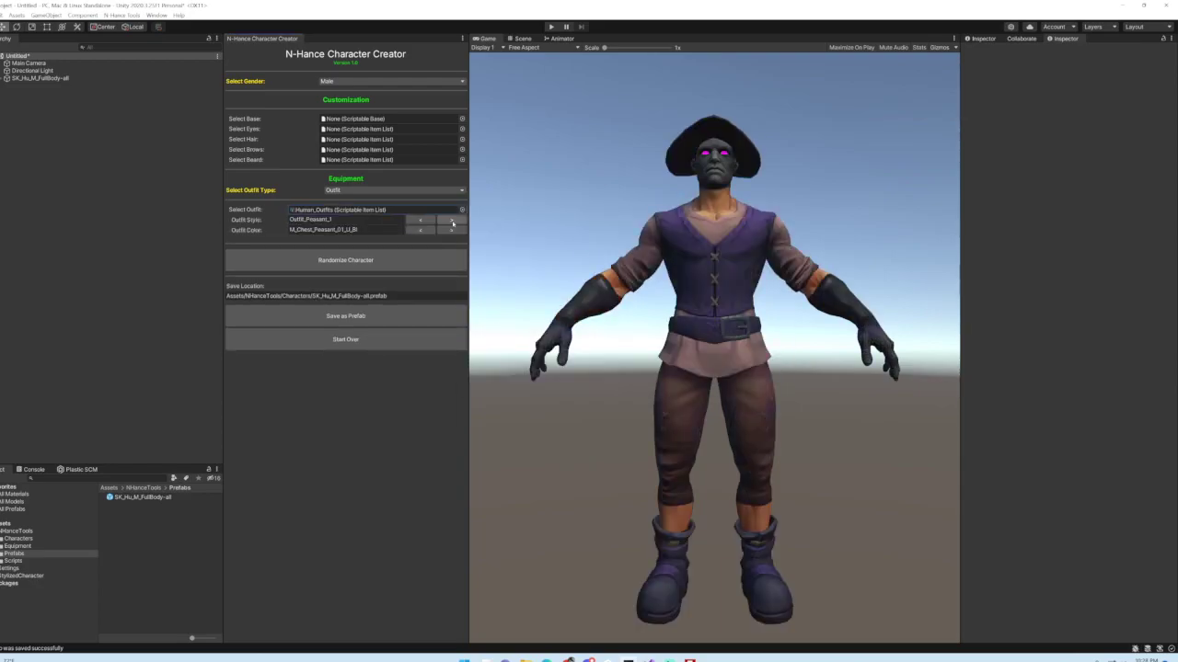
pyautogui.click(451, 220)
# - Assign Human_Male_Base as the character's base and Human_Eyes as its eyes list
pyautogui.click(462, 119)
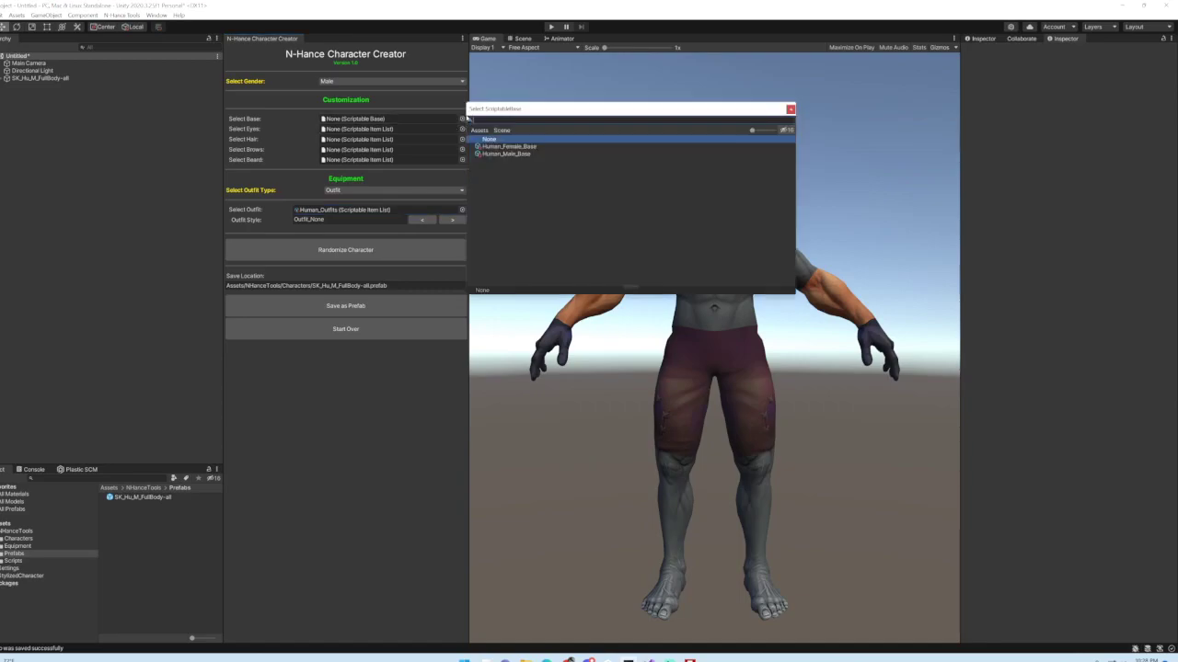
pyautogui.doubleClick(502, 153)
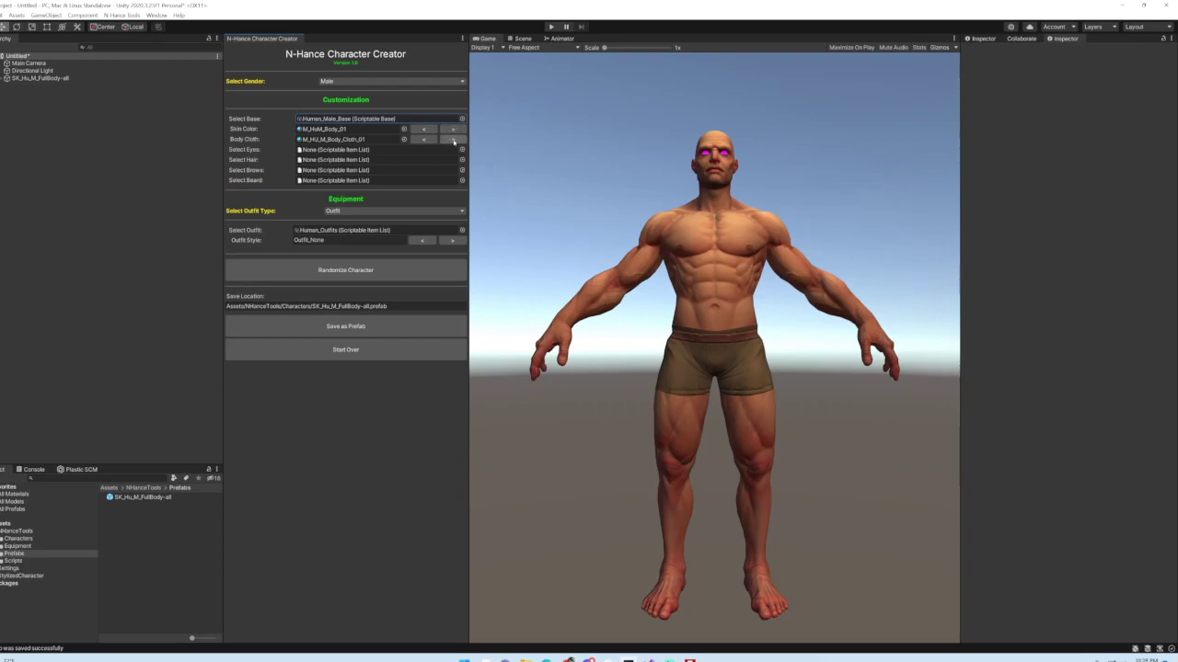
pyautogui.click(462, 150)
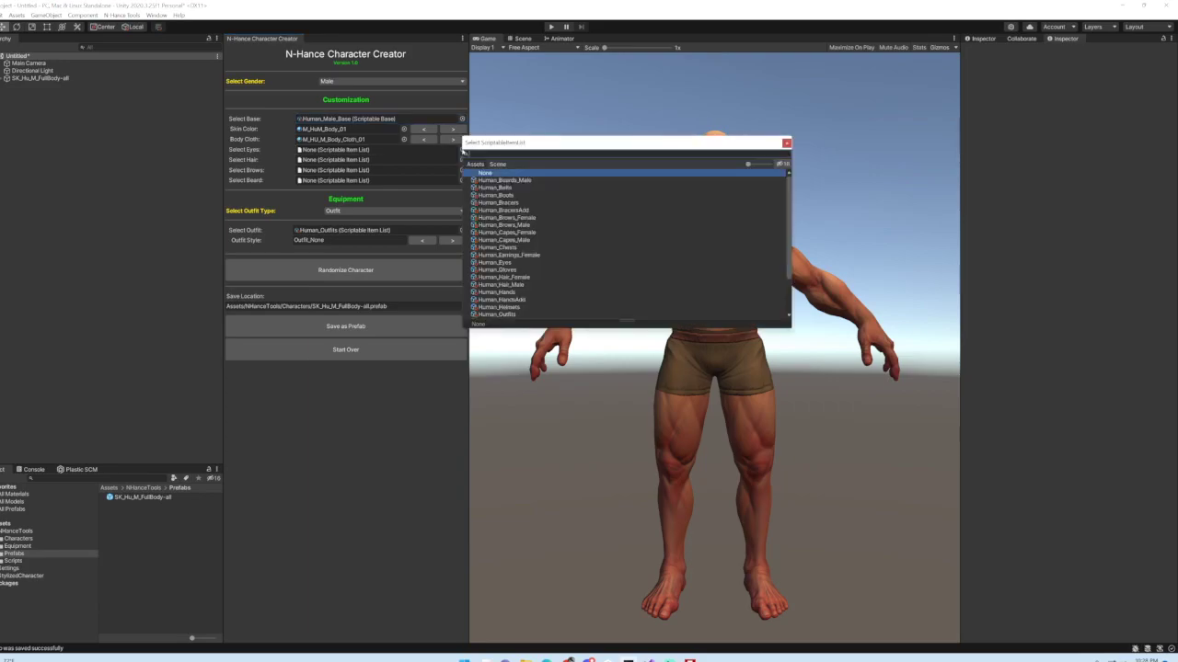
pyautogui.scroll(-2, 502, 257)
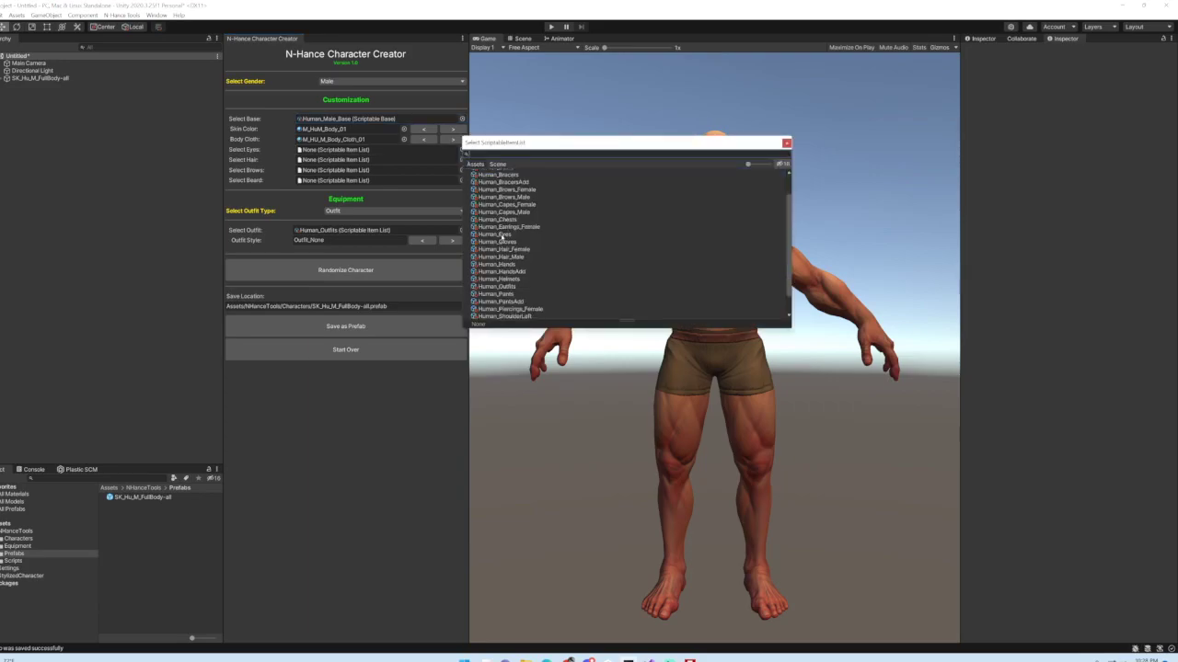
pyautogui.click(497, 234)
pyautogui.doubleClick(496, 235)
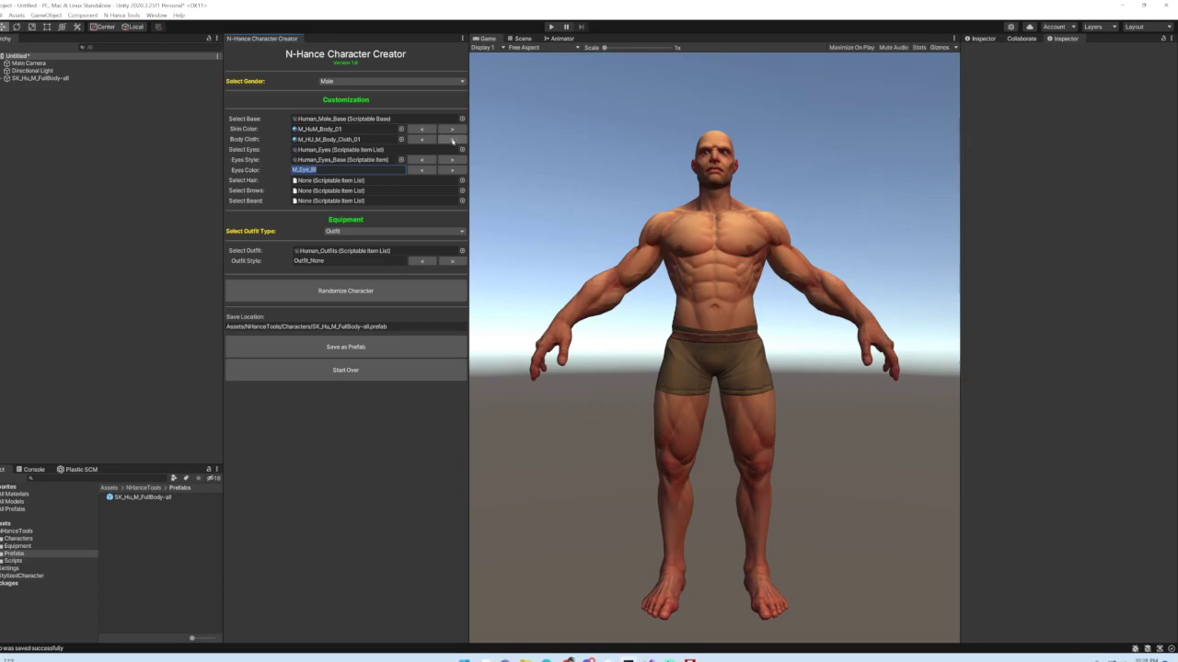
# - Set the skin color to M_HuM_Body_03 and the body cloth to M_HU_M_Body_Cloth_02
pyautogui.click(452, 129)
pyautogui.click(453, 139)
pyautogui.click(454, 130)
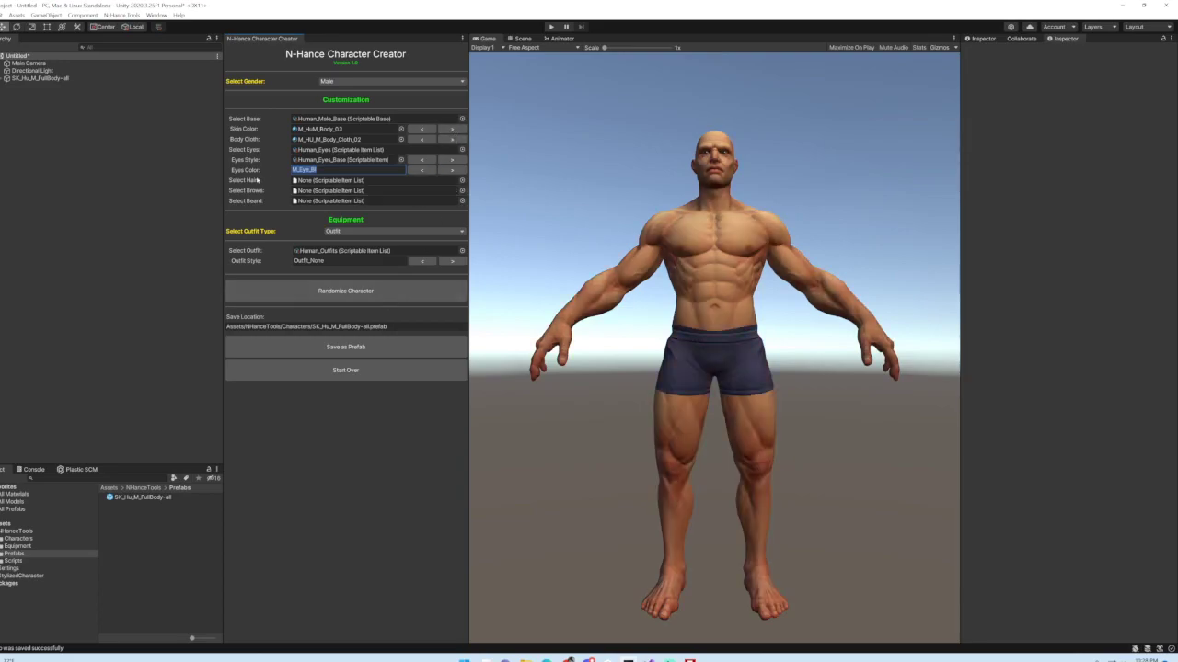
pyautogui.click(462, 180)
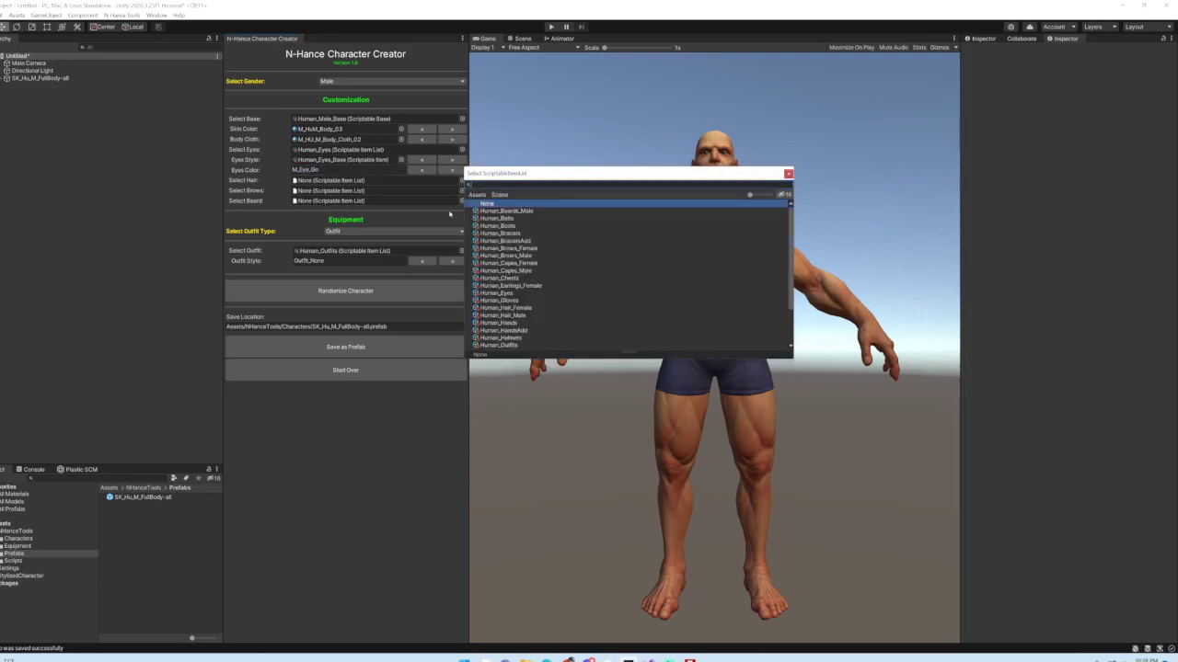
pyautogui.scroll(-3, 523, 246)
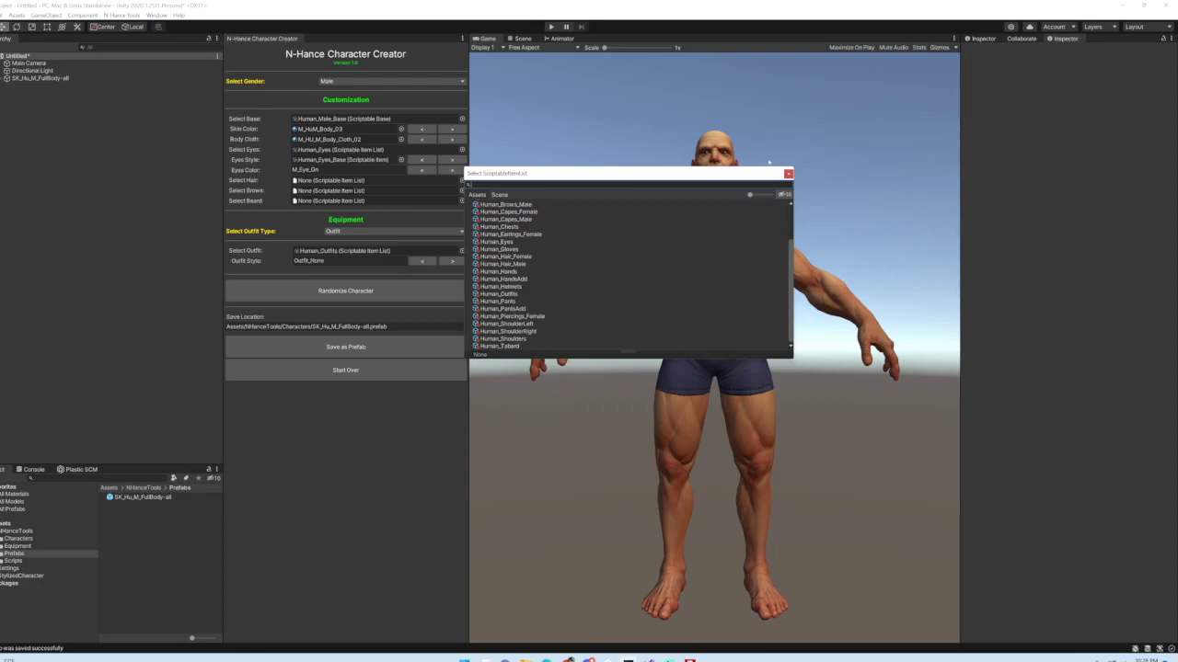
pyautogui.click(789, 173)
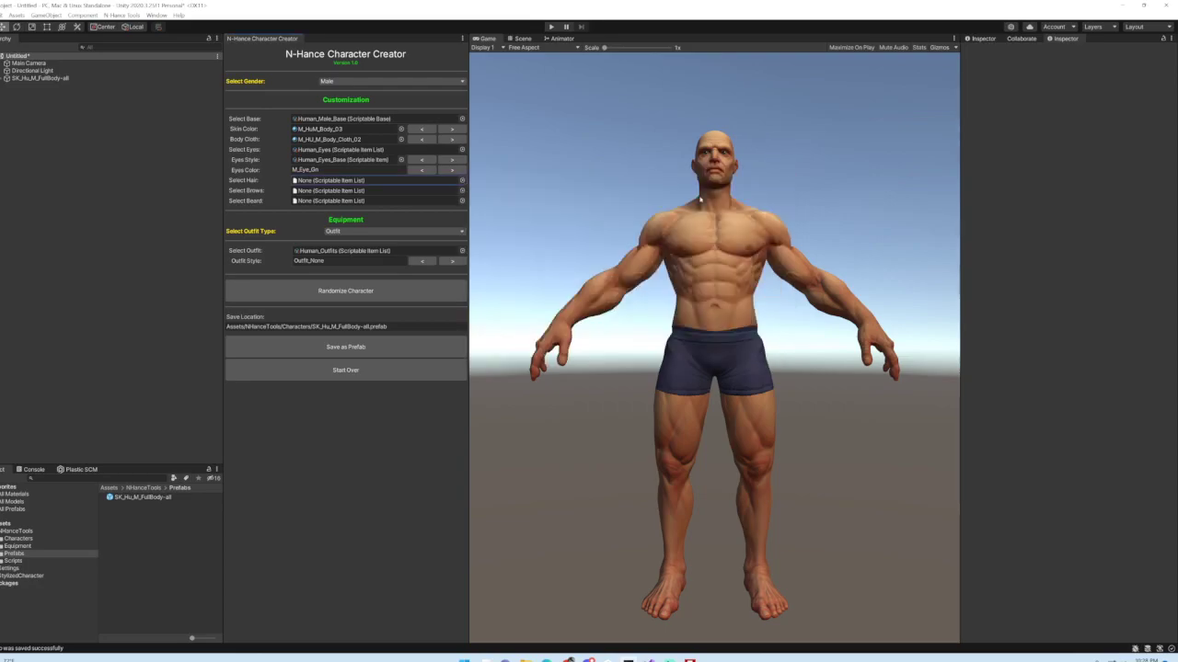
# - Set the outfit style to Outfit_Peasant_1 and try its brown and red color variants
pyautogui.click(450, 262)
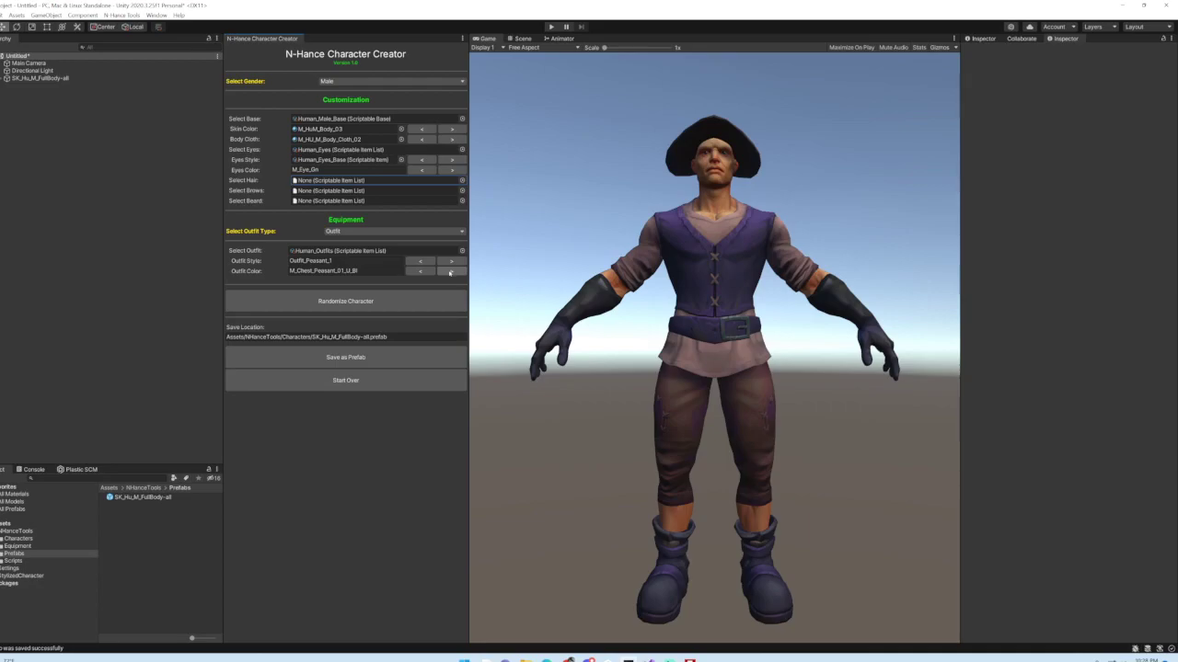
pyautogui.click(450, 272)
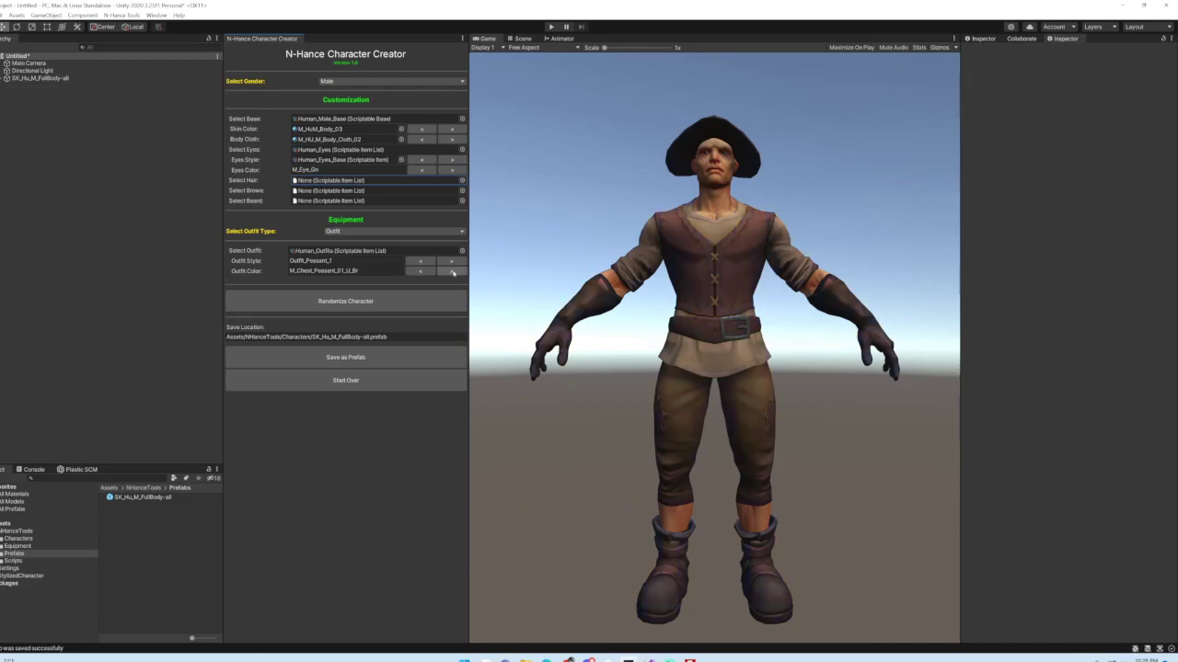
pyautogui.click(421, 271)
# - Set the outfit type to Pieces and assign the Human_Chests list to the chest slot
pyautogui.click(424, 232)
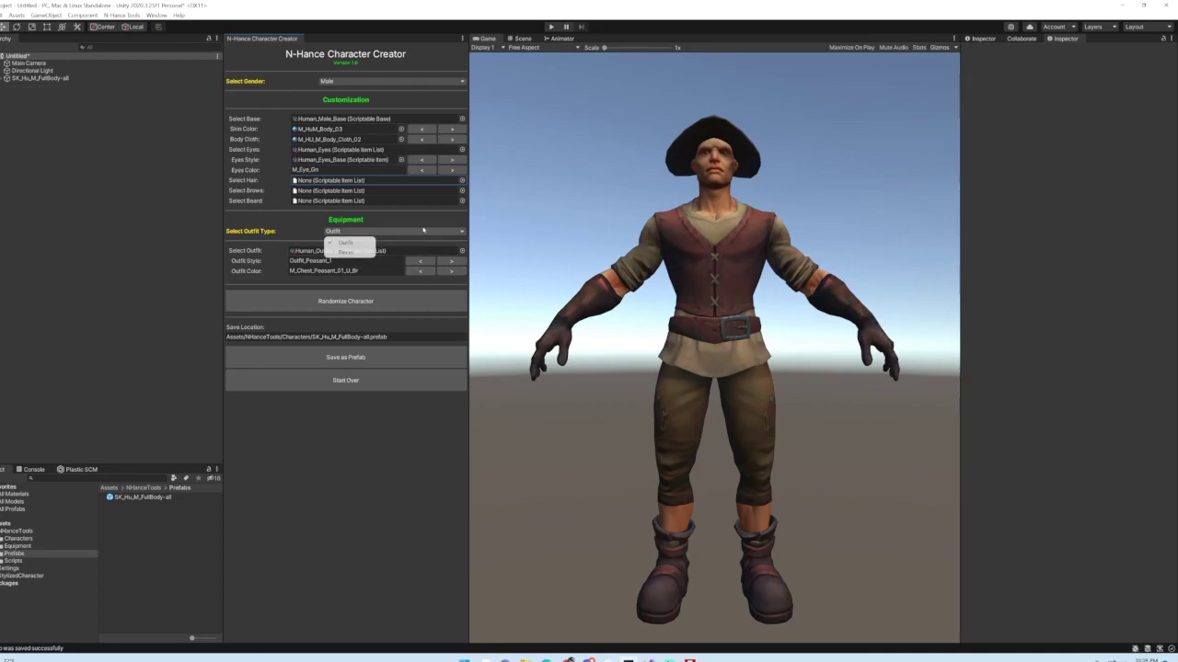
pyautogui.click(360, 252)
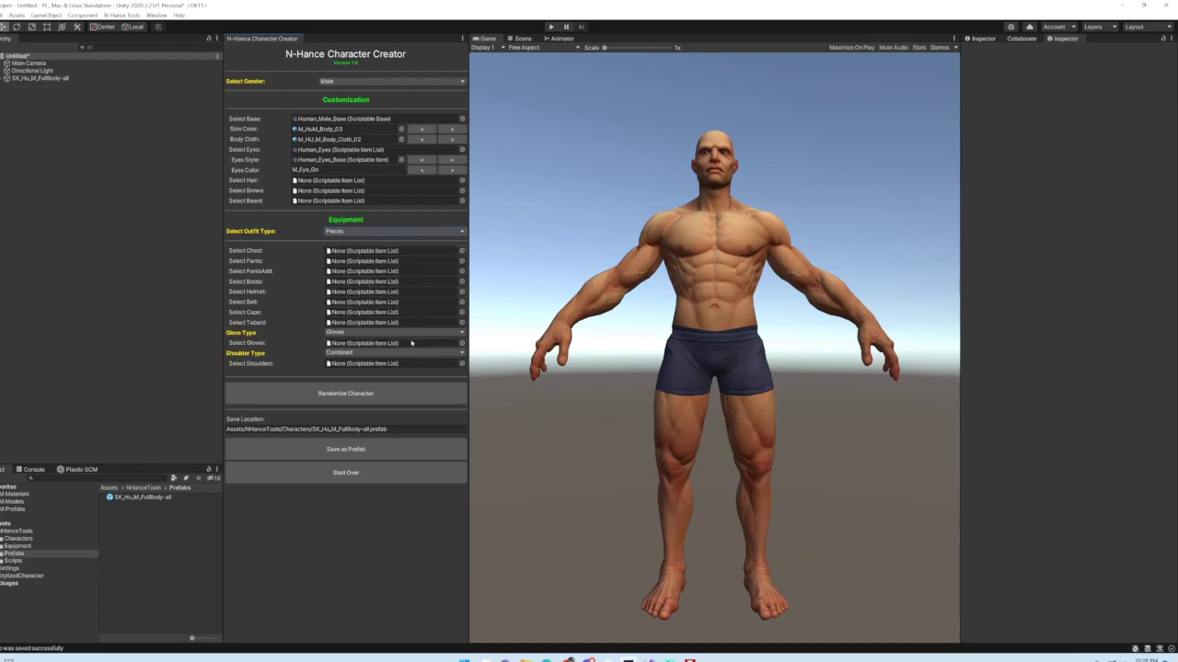
pyautogui.click(462, 250)
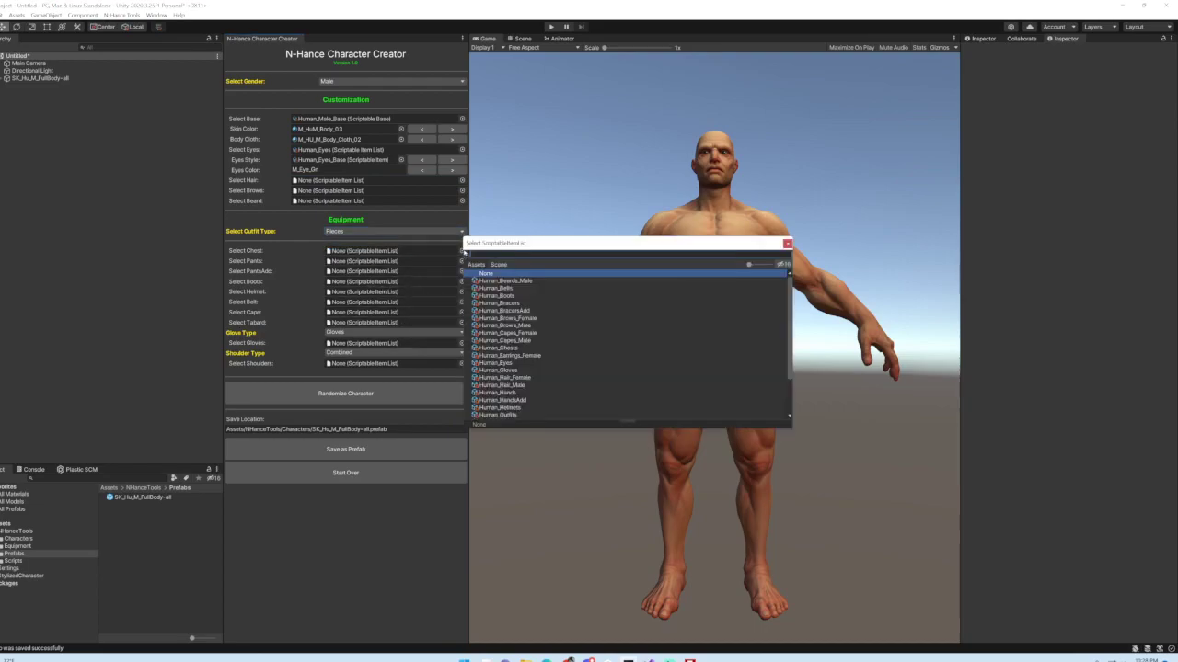
pyautogui.doubleClick(506, 348)
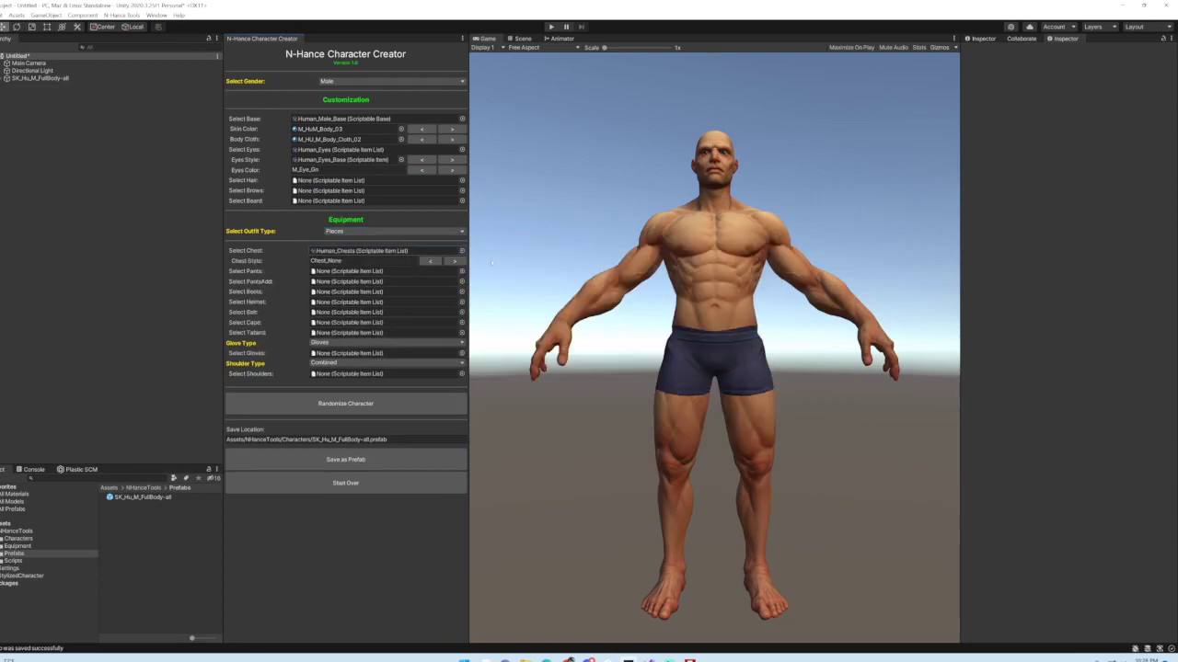
# - Cycle through the chest styles and colors, and choose Chest_Peasant_03 in the brown M_Chest_Peasant_03_U_Br color
pyautogui.click(457, 262)
pyautogui.click(459, 272)
pyautogui.click(459, 264)
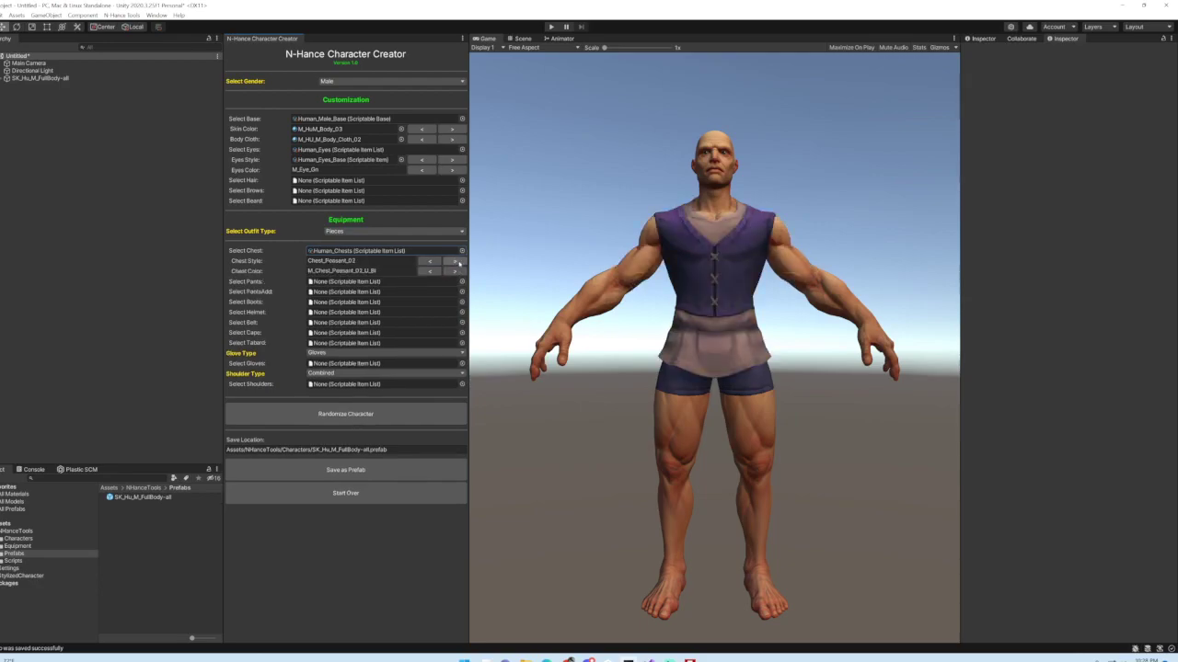
pyautogui.click(458, 263)
pyautogui.click(457, 272)
pyautogui.click(427, 275)
pyautogui.click(430, 262)
pyautogui.click(455, 264)
pyautogui.click(430, 274)
pyautogui.click(458, 272)
pyautogui.click(462, 281)
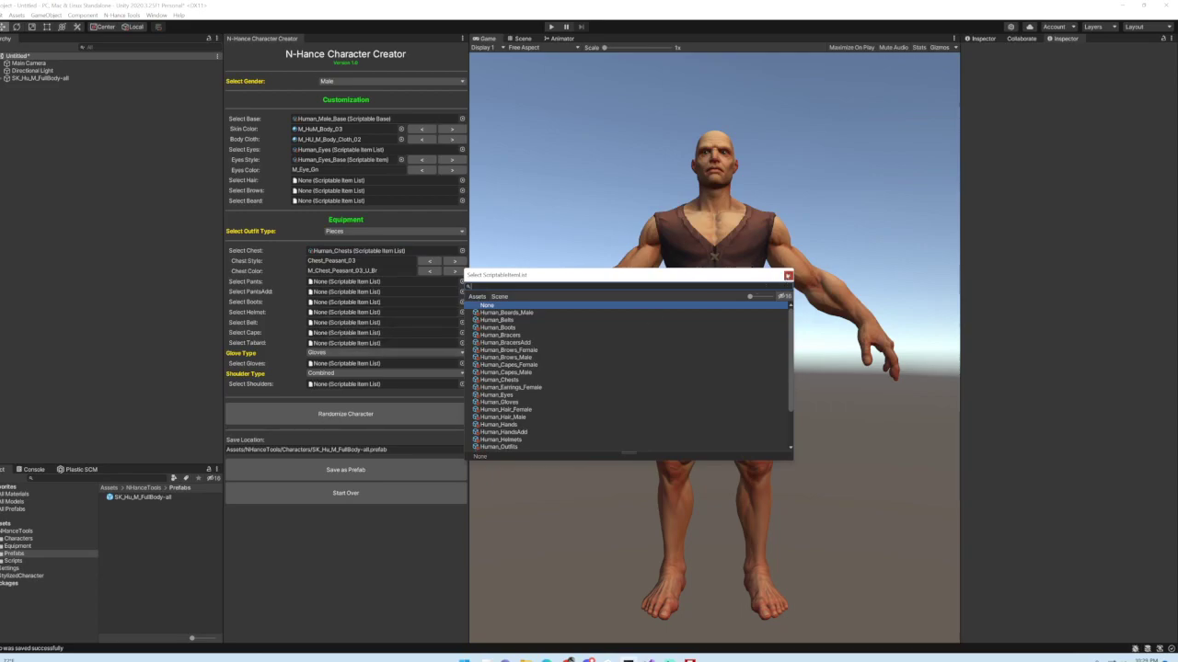
pyautogui.click(788, 276)
pyautogui.click(369, 355)
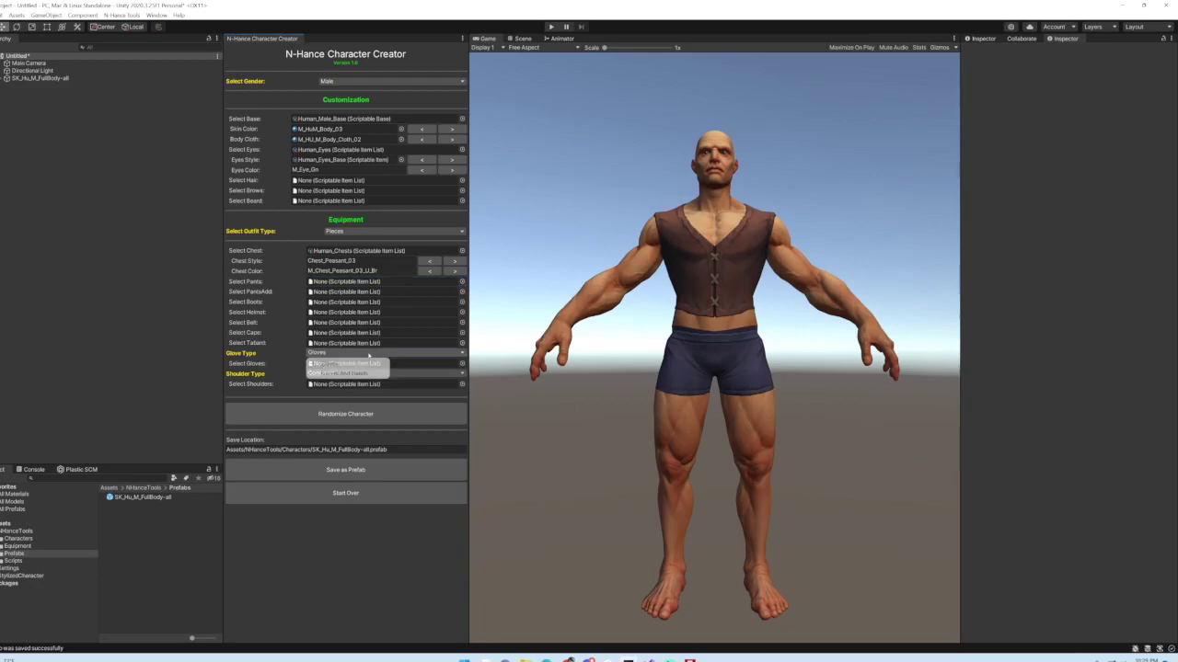
# - Assign the Human_Gloves list to the gloves slot and equip the peasant gloves in the M_Gloves_Peasant_Br color
pyautogui.click(462, 364)
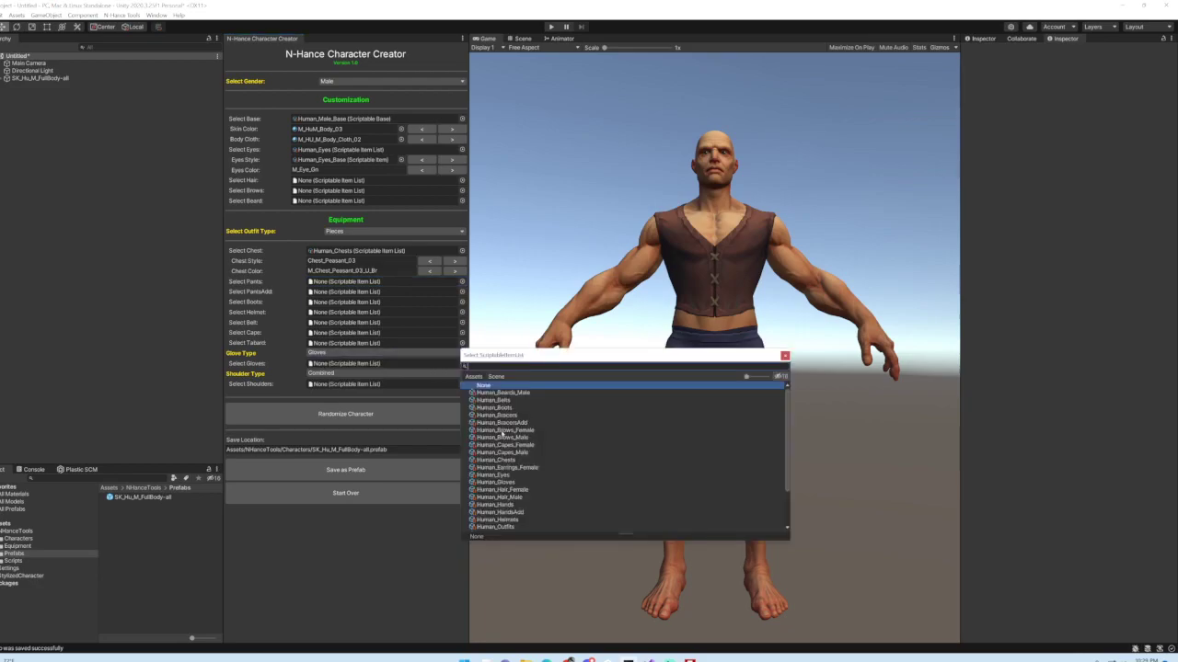
pyautogui.click(497, 482)
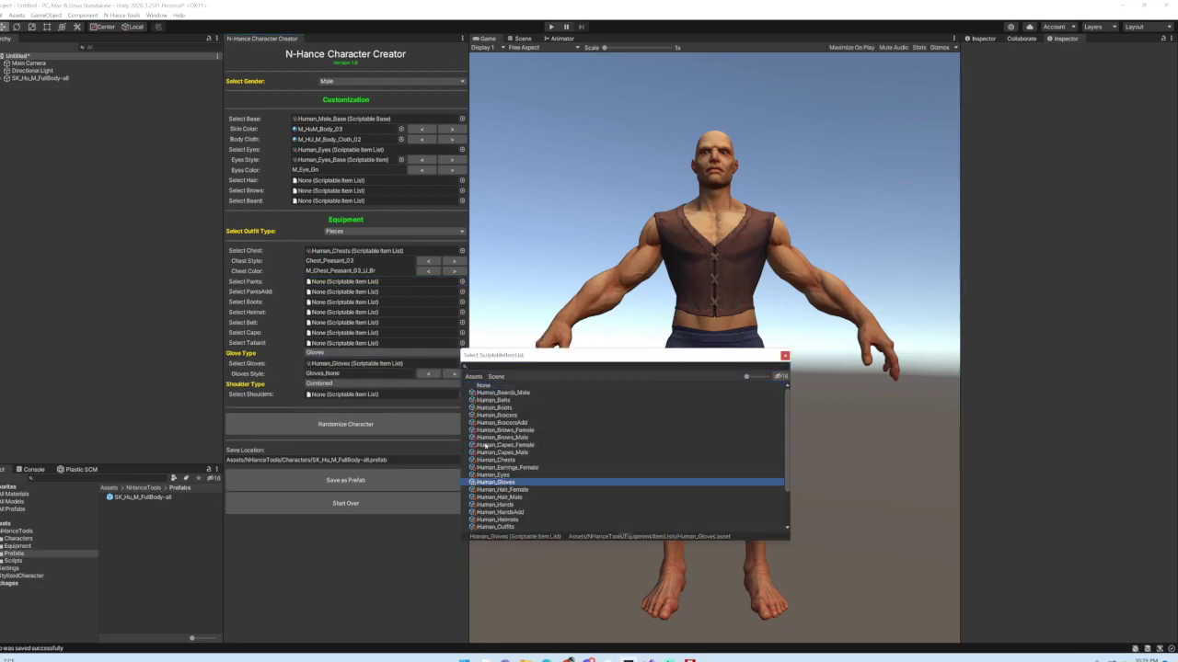
pyautogui.click(440, 375)
pyautogui.click(440, 374)
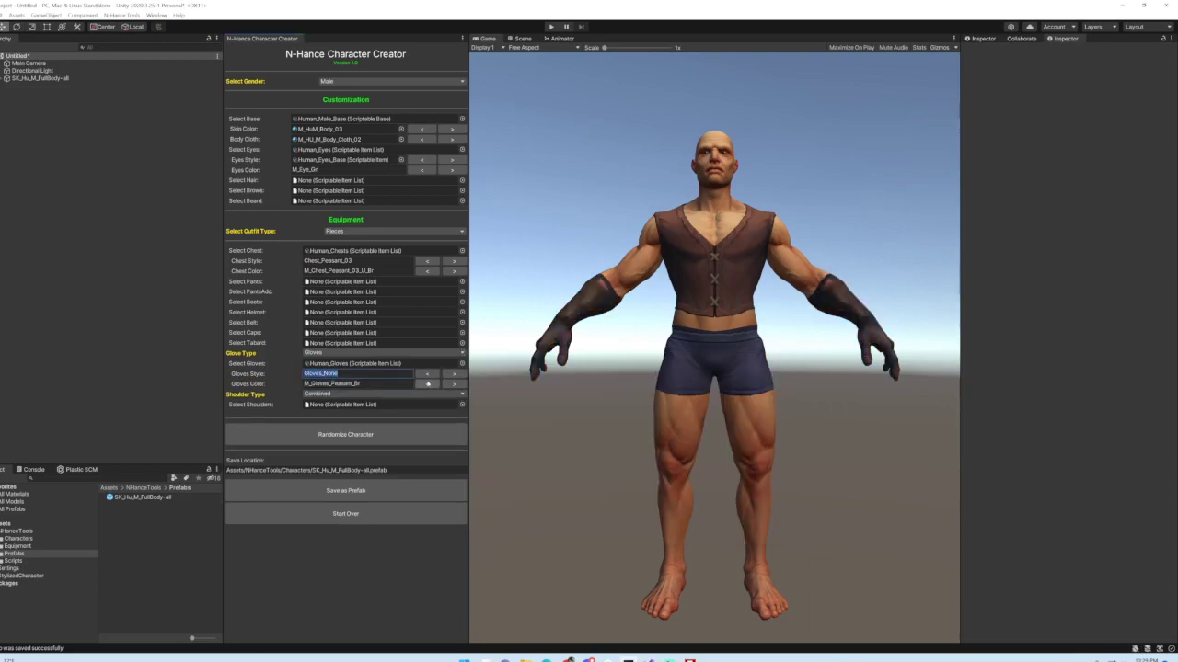
# - Try the other colors of the peasant gloves, cycling to the red variant
pyautogui.click(435, 387)
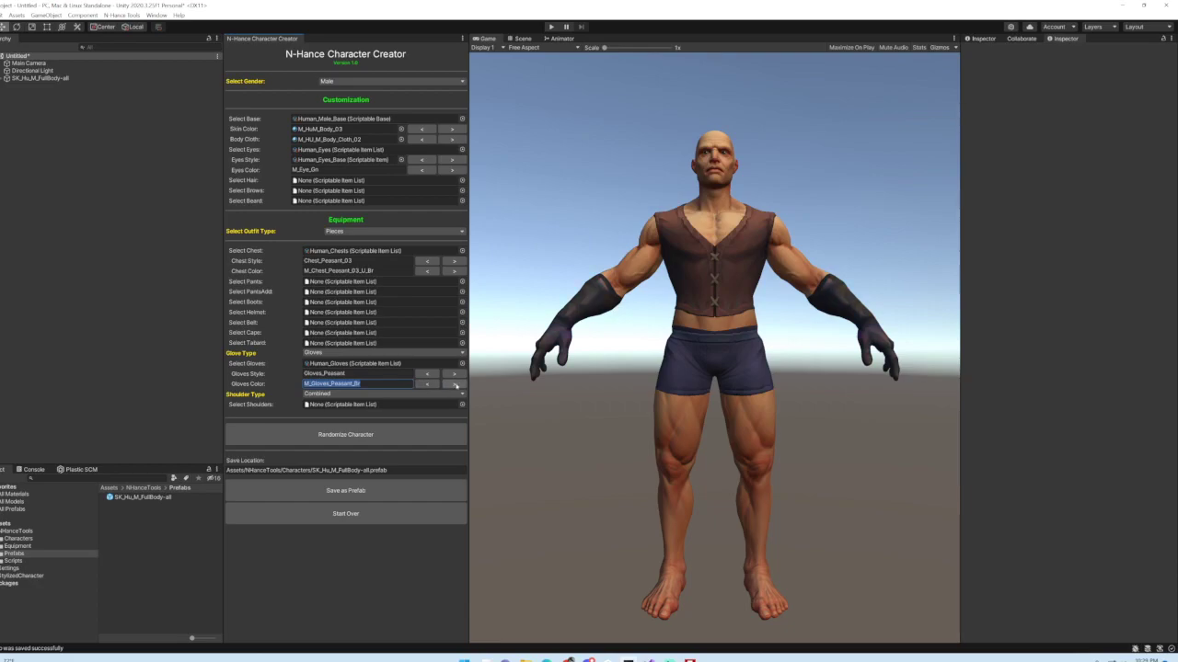
pyautogui.click(455, 386)
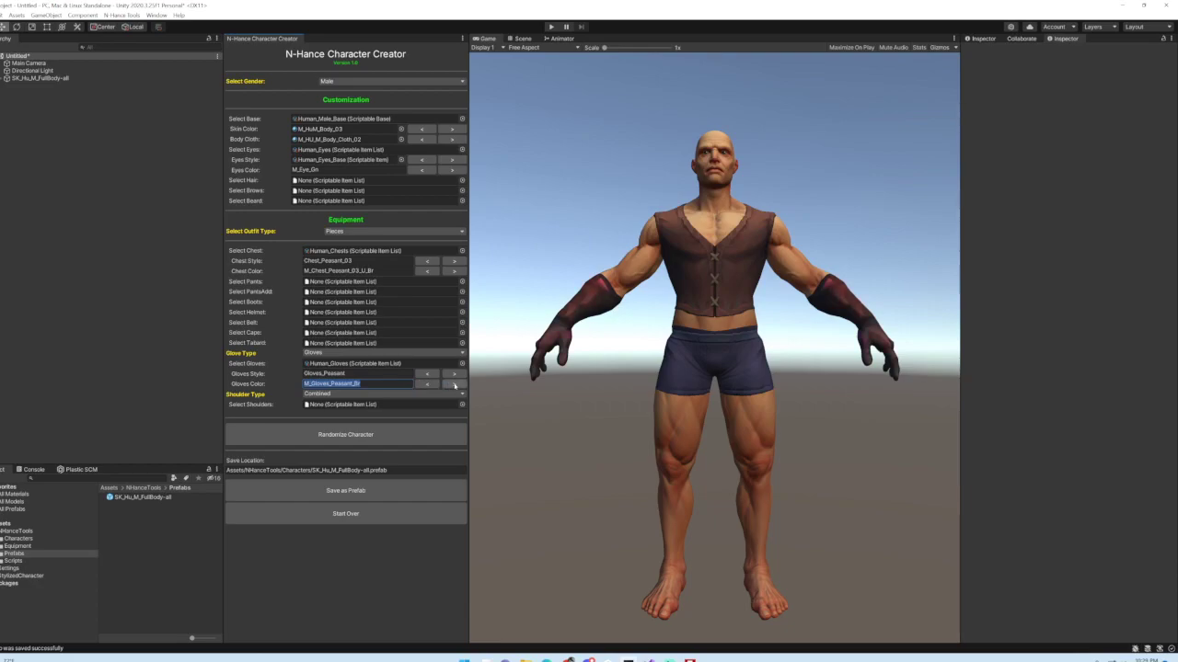
# - Set the glove type to Bracers And Hands and equip Bracers_Peasant from the Human_Bracers list
pyautogui.click(368, 352)
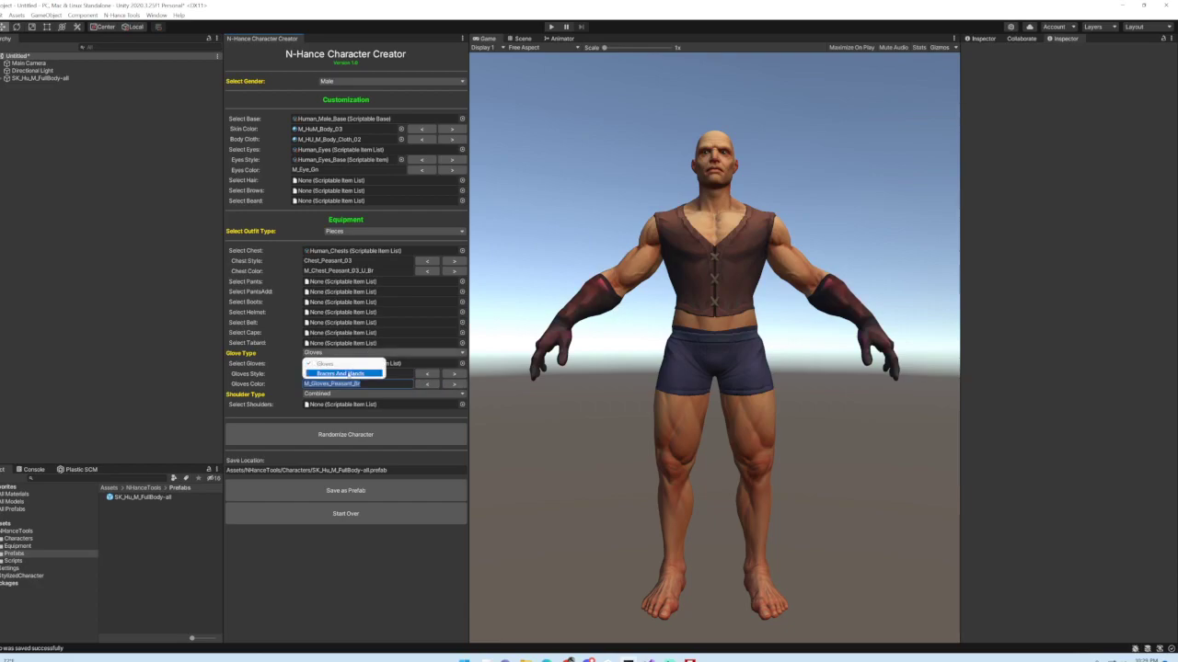
pyautogui.click(368, 374)
pyautogui.click(462, 373)
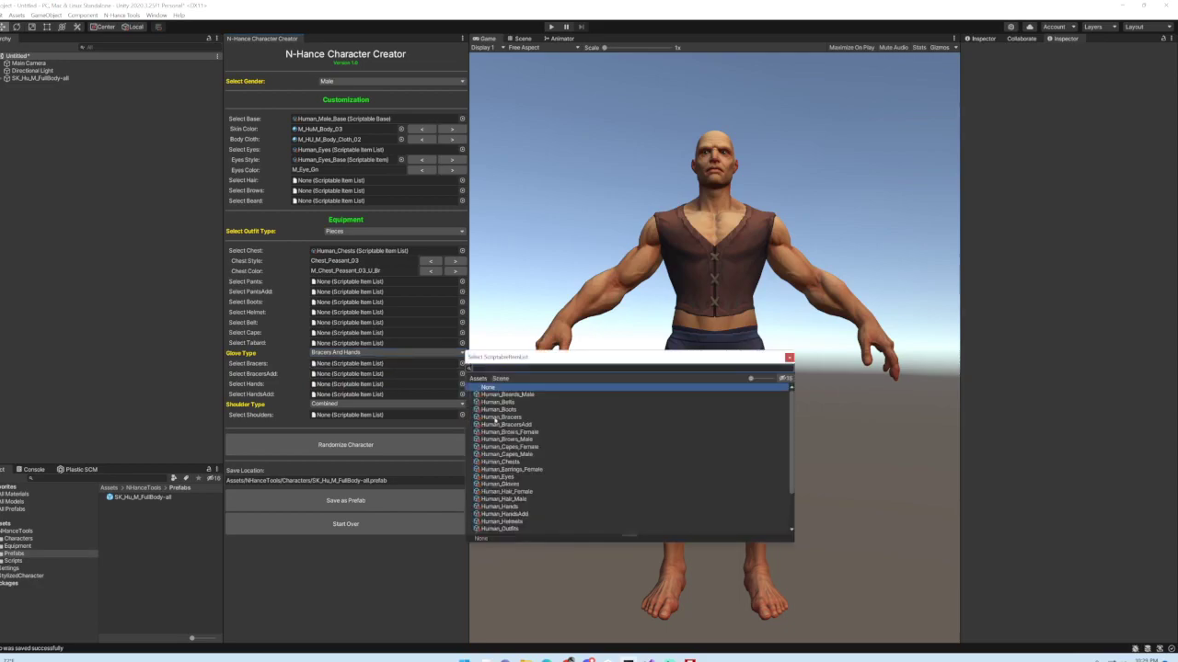
pyautogui.doubleClick(506, 418)
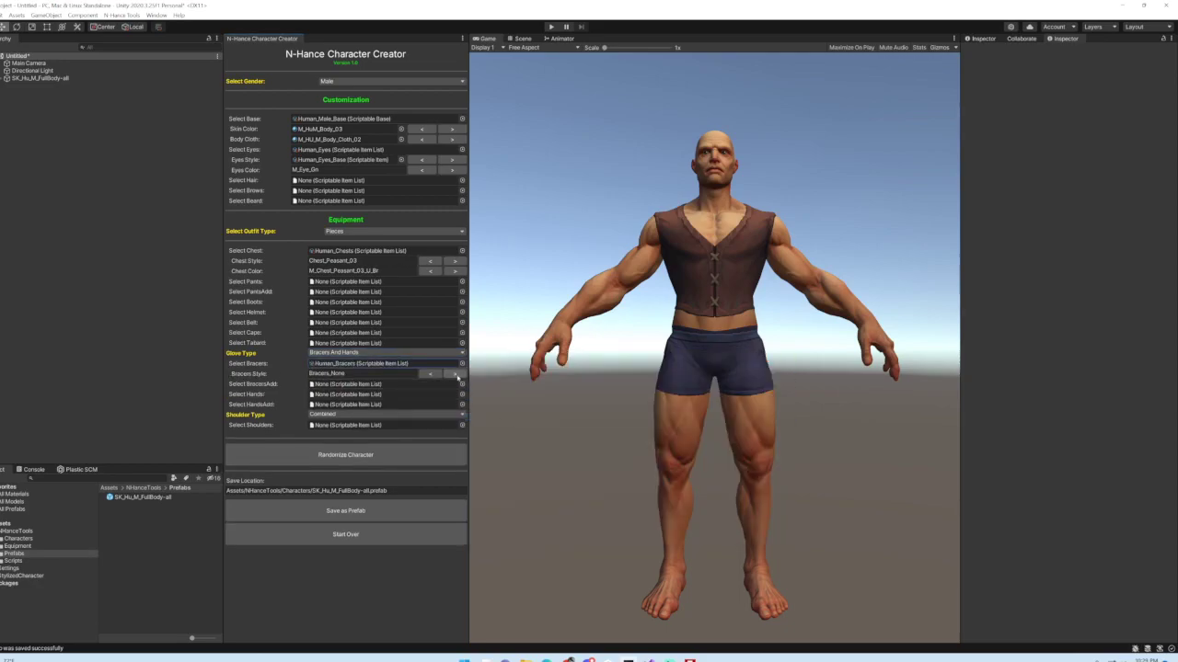
pyautogui.click(452, 384)
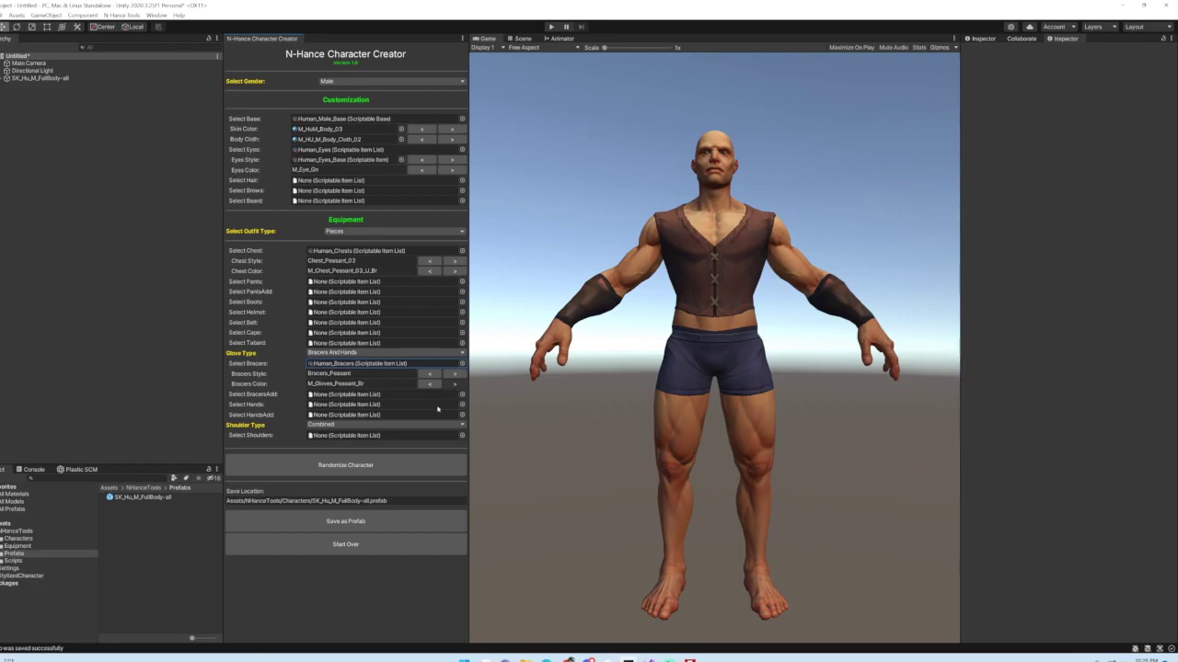
# - Assign the Human_Hands list to the hands slot, equip Hands_Peasant and switch it to the next color
pyautogui.click(462, 404)
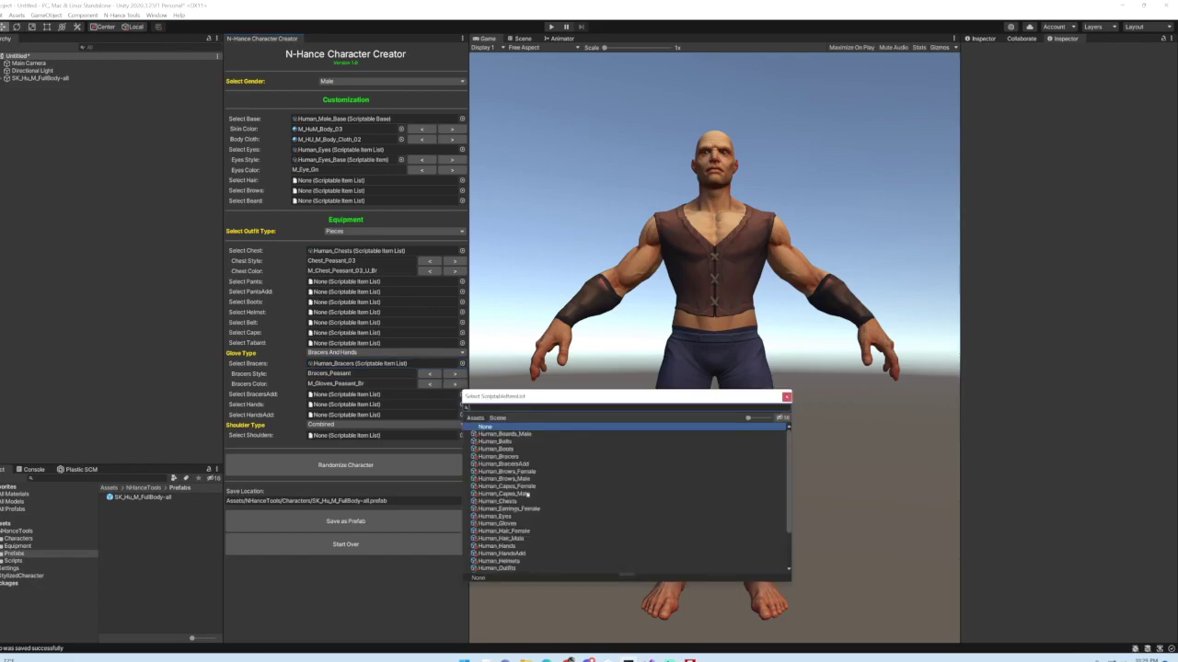
pyautogui.scroll(-1, 514, 501)
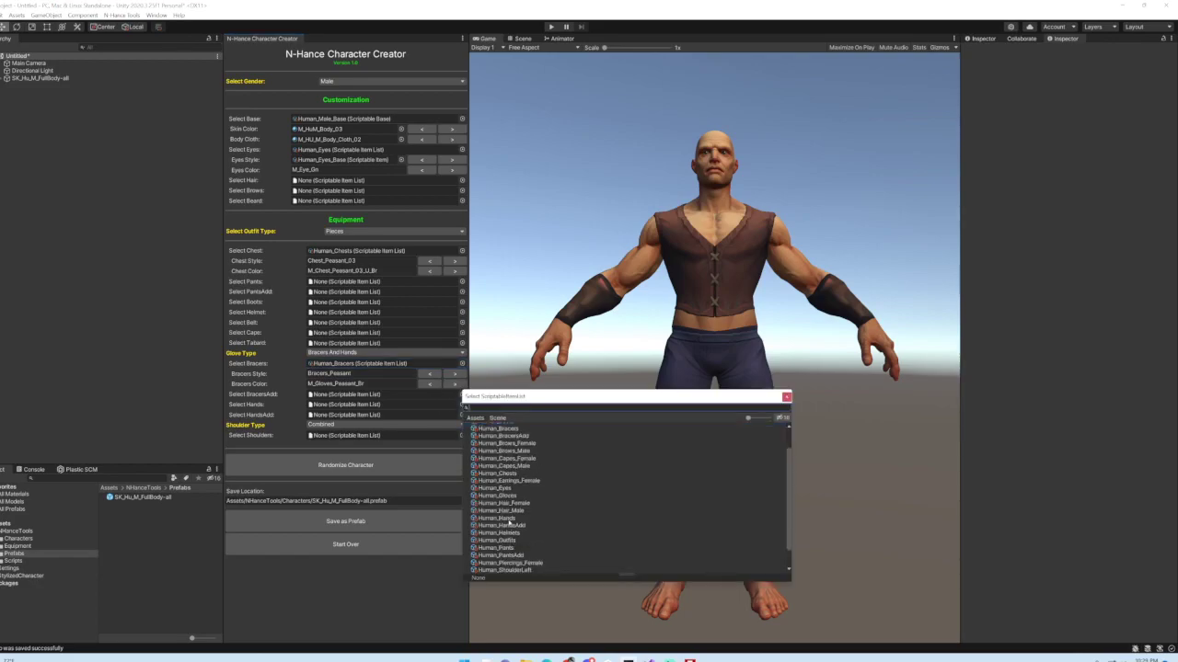
pyautogui.doubleClick(509, 523)
pyautogui.click(449, 416)
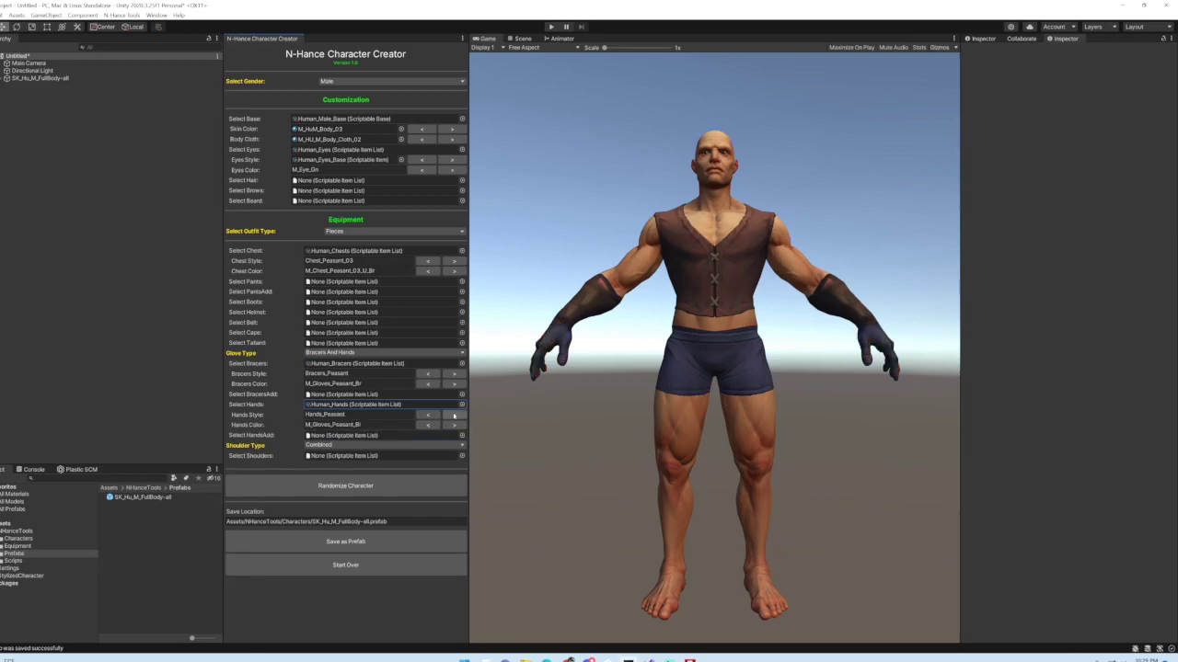
pyautogui.click(454, 426)
# - Set the glove type back to Gloves and the shoulder type to Seperated
pyautogui.click(423, 353)
pyautogui.click(398, 368)
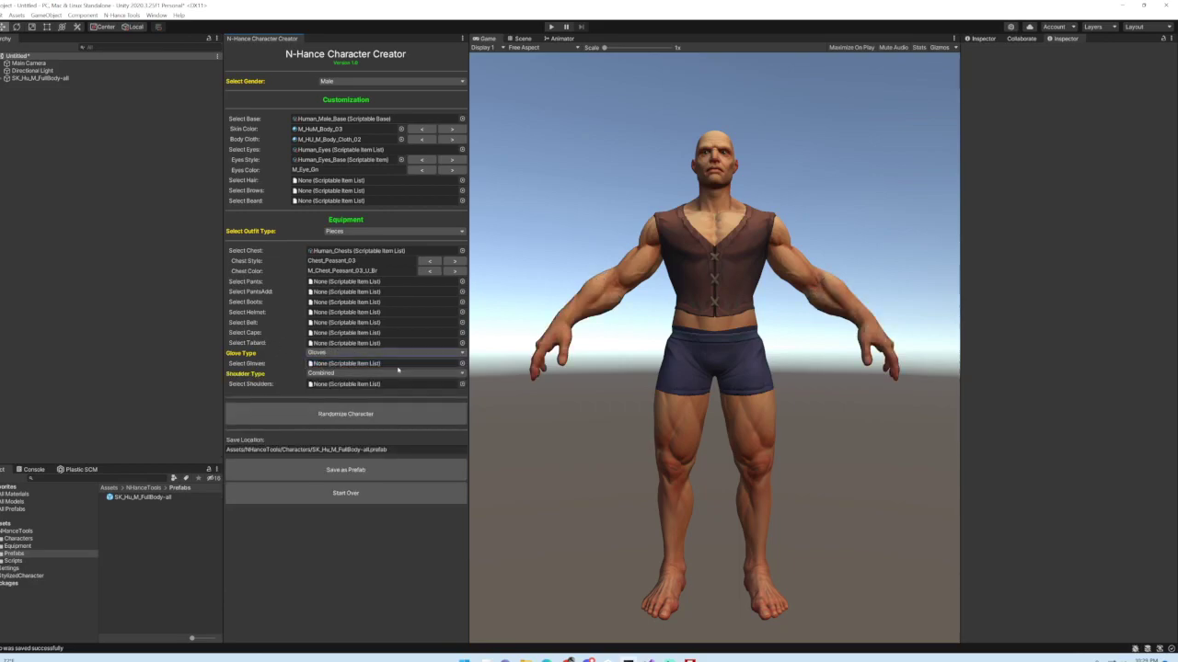
pyautogui.click(392, 375)
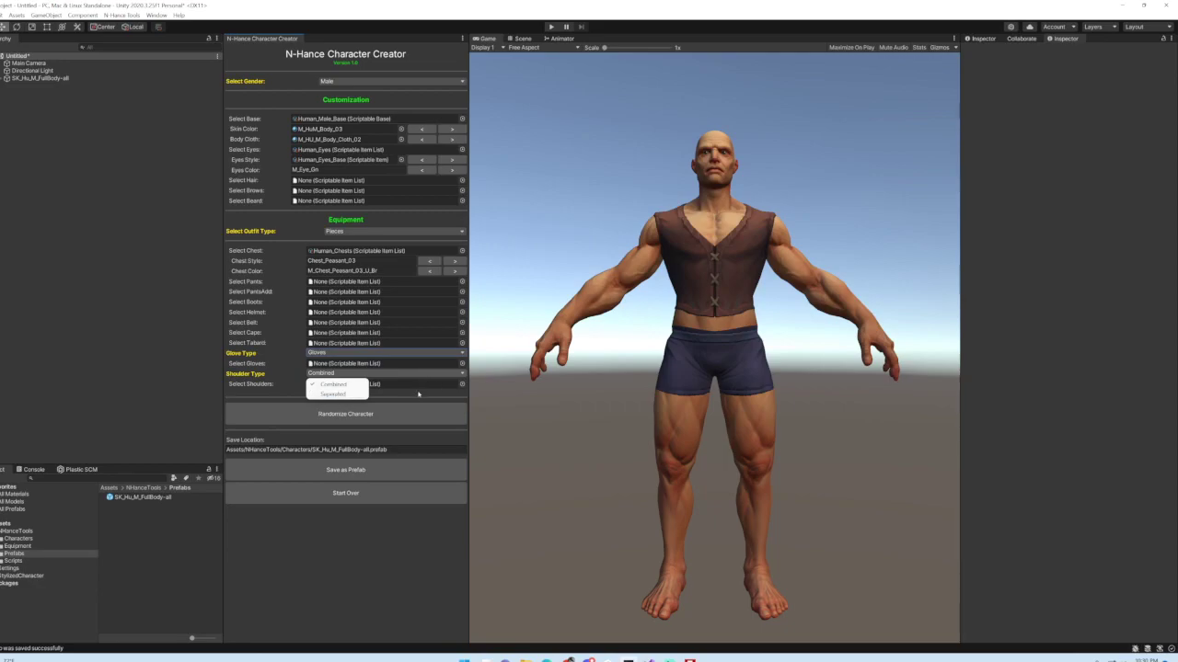
pyautogui.click(417, 388)
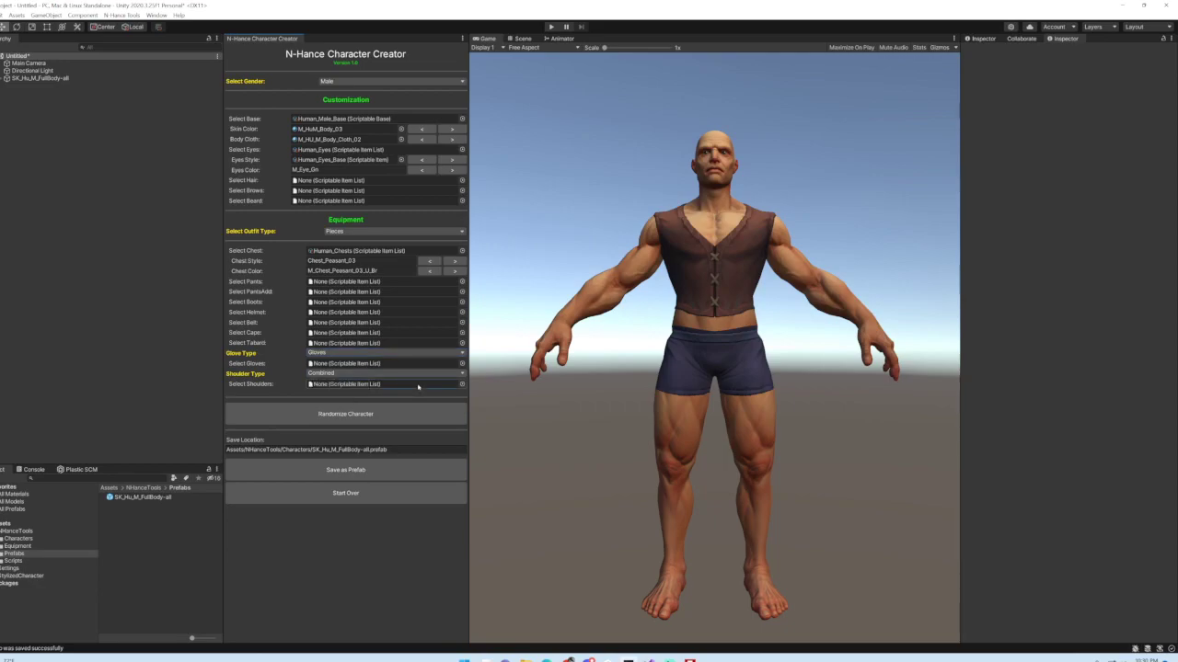
pyautogui.click(399, 376)
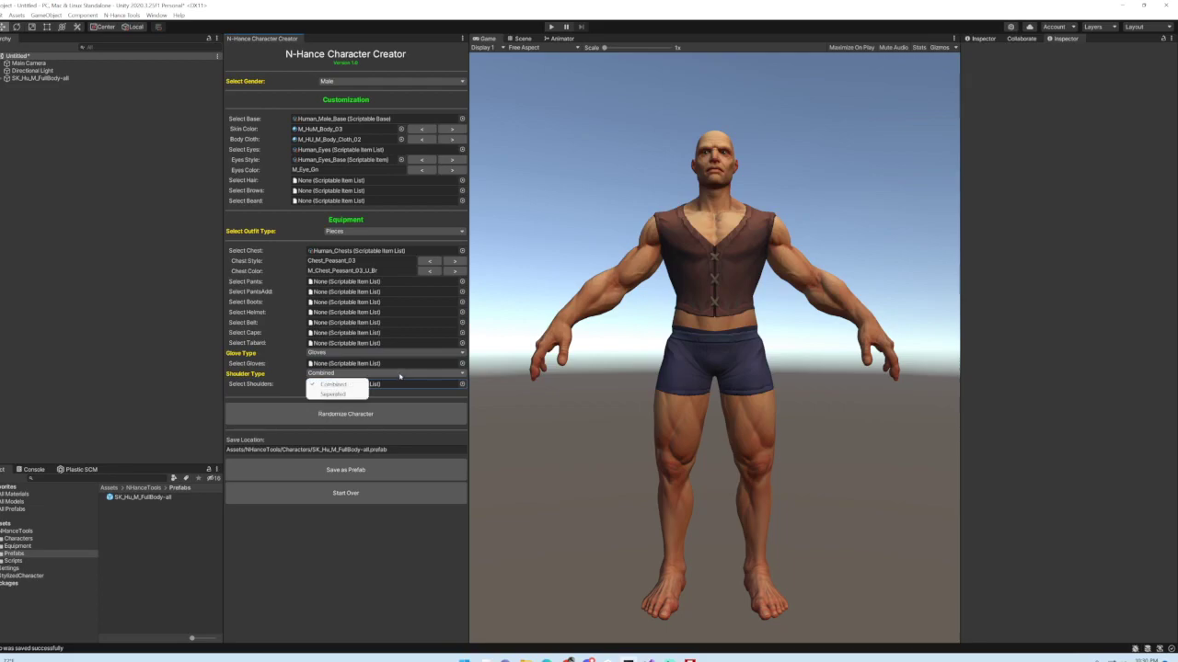
pyautogui.click(377, 392)
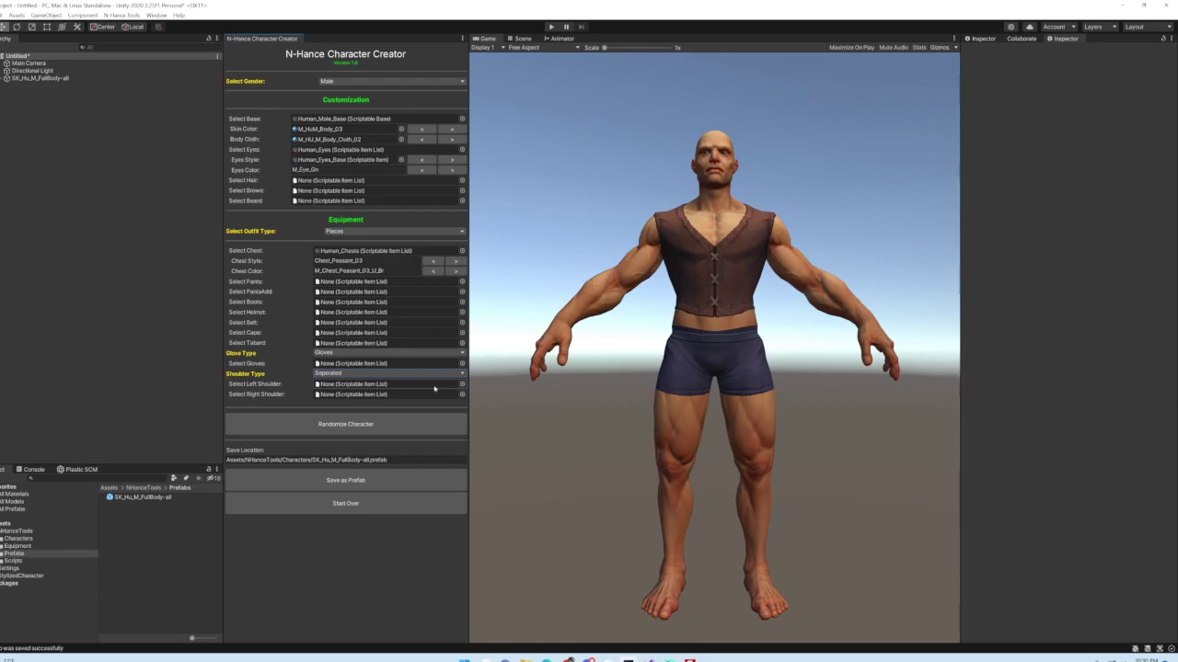
pyautogui.click(366, 231)
pyautogui.click(366, 231)
# - Browse to the Bracers folder under Equipment > Items and examine the Human_Bracers_Peasant item's mesh and material settings
pyautogui.click(161, 570)
pyautogui.click(18, 547)
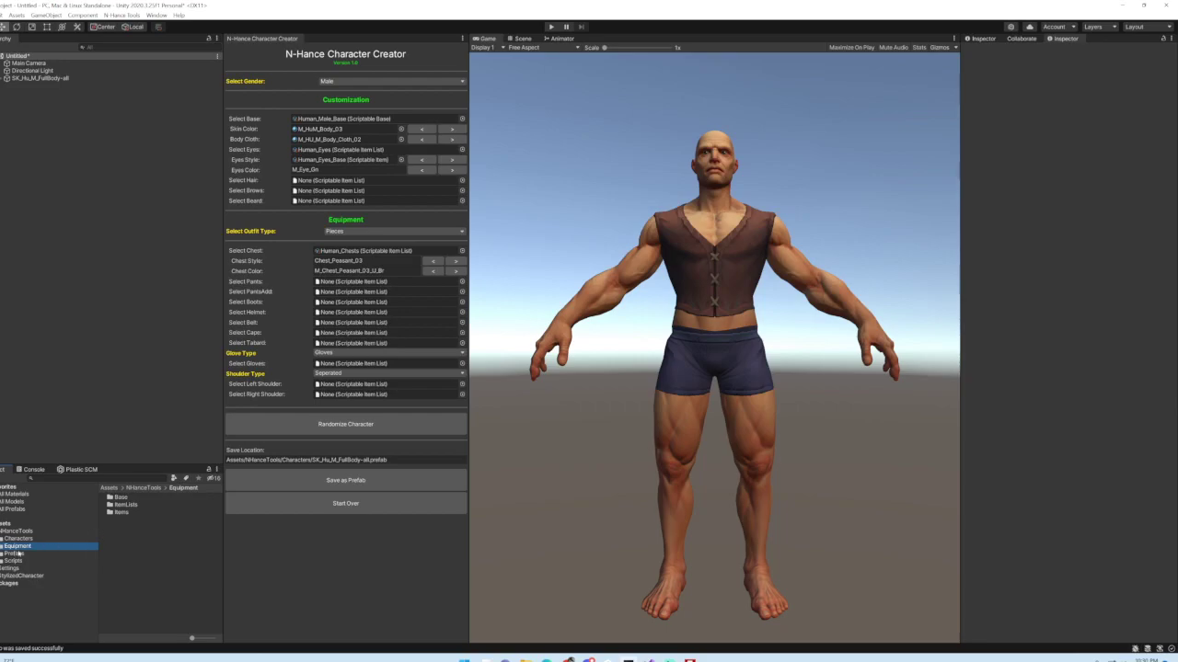
pyautogui.click(0, 547)
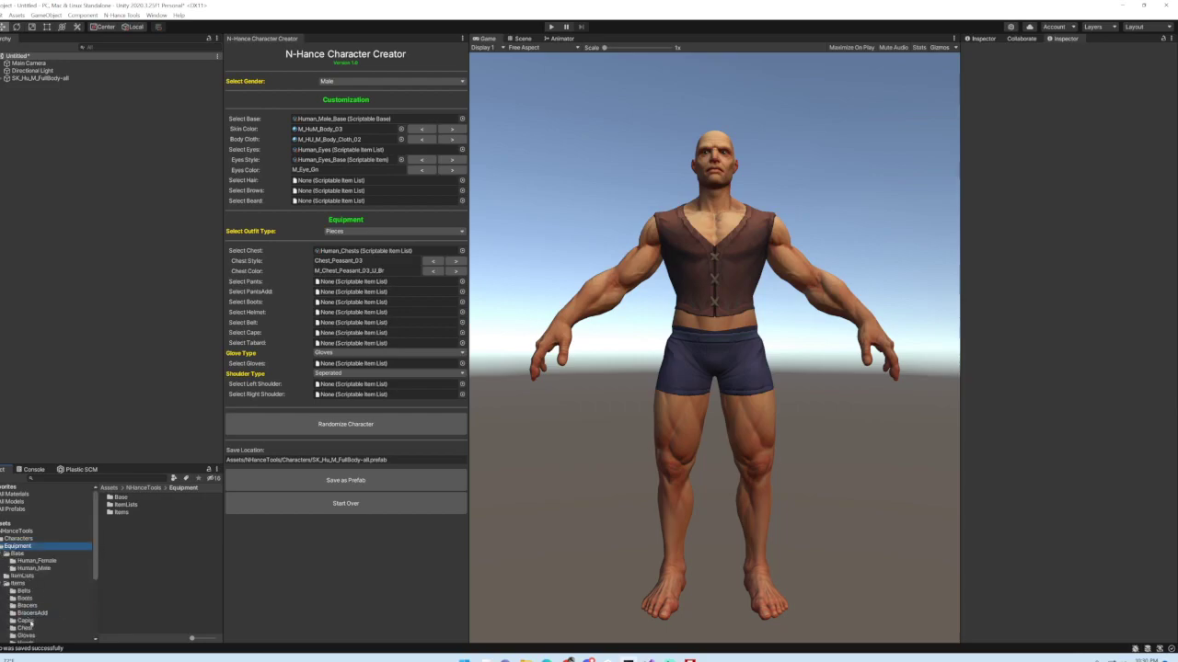
pyautogui.click(30, 622)
pyautogui.click(30, 606)
pyautogui.click(147, 505)
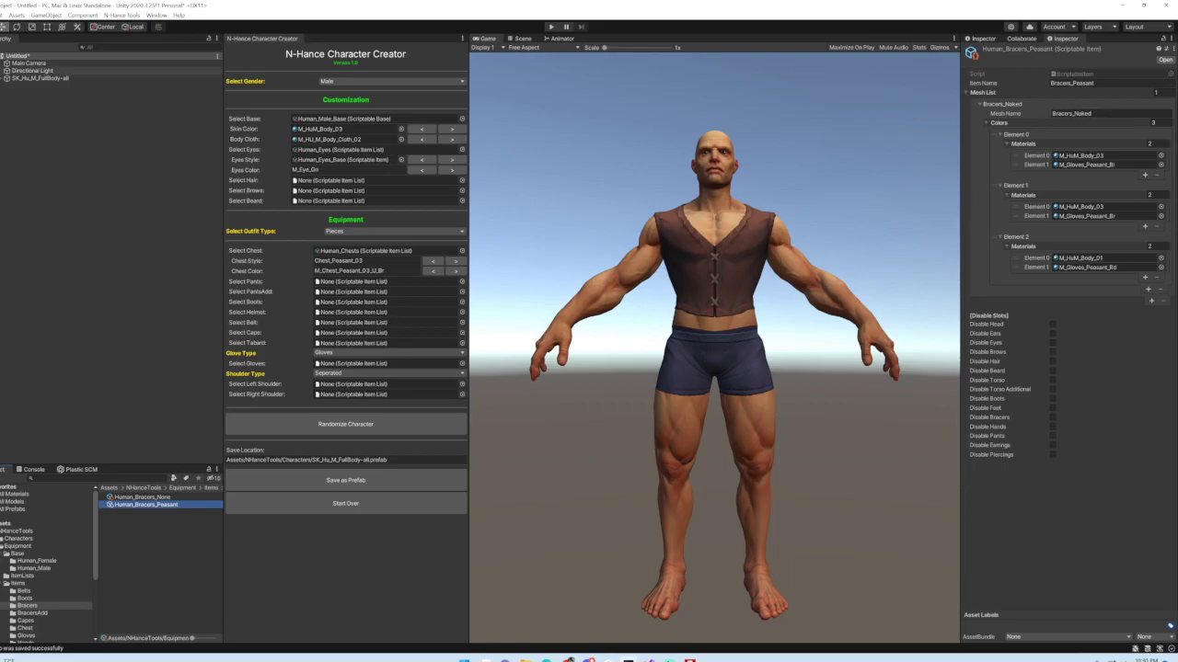
# - Expand the character's Geometry and Base groups in the scene hierarchy and inspect the Bracers_Naked mesh
pyautogui.click(5, 79)
pyautogui.click(9, 87)
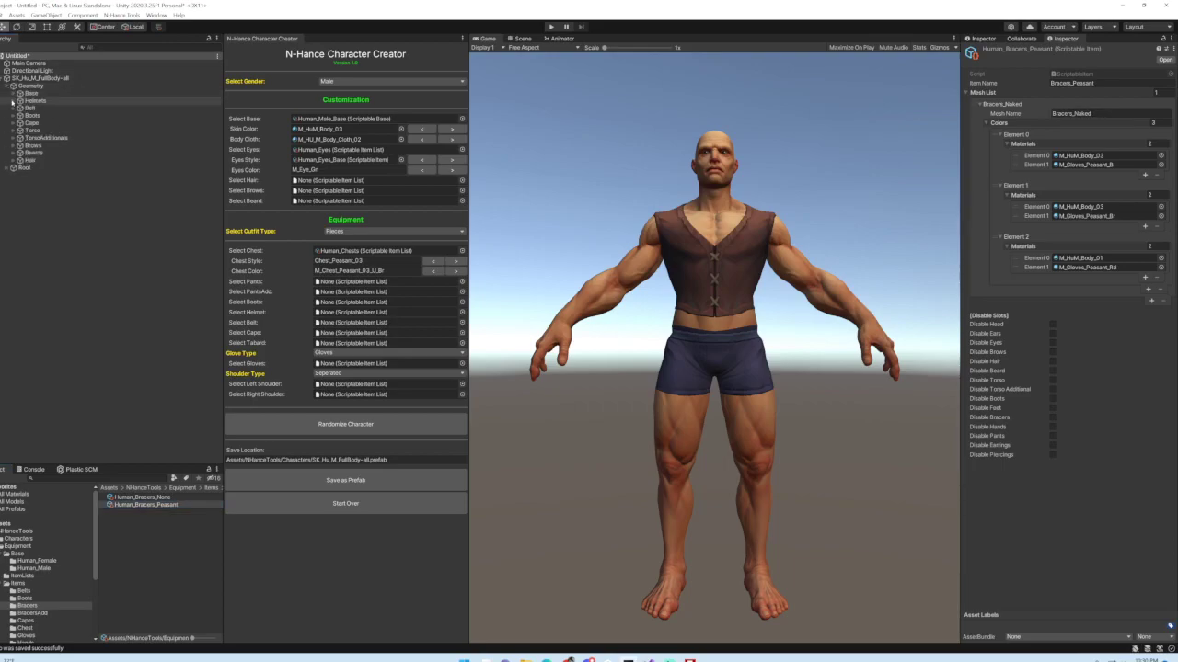
pyautogui.click(13, 92)
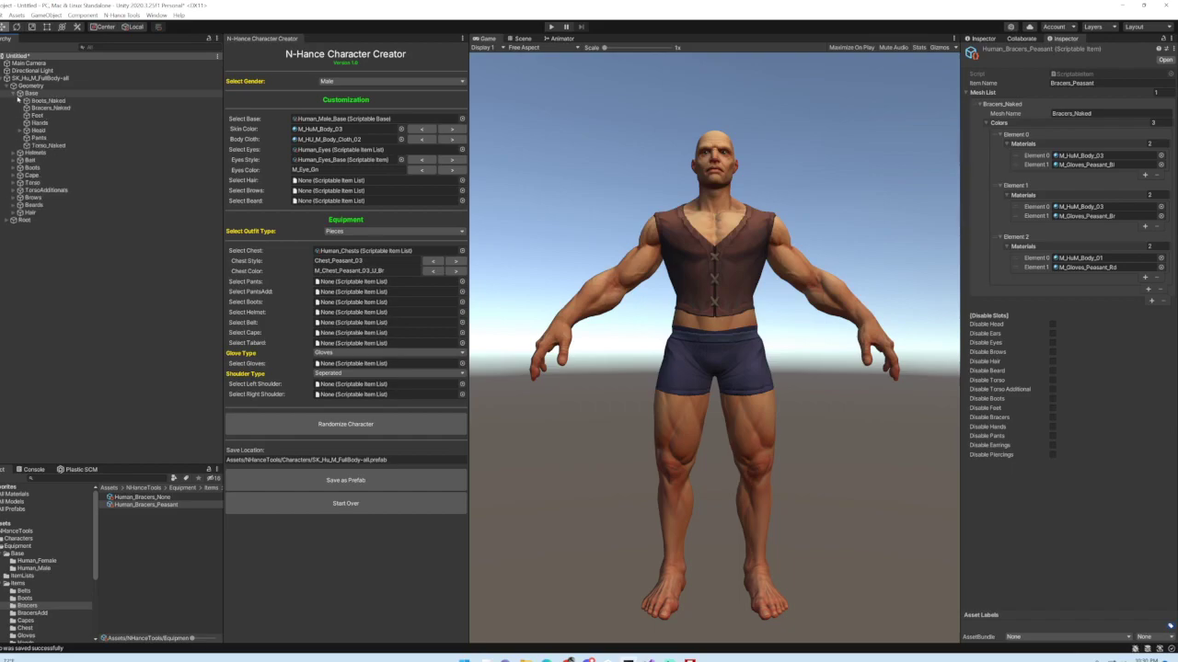
pyautogui.click(27, 108)
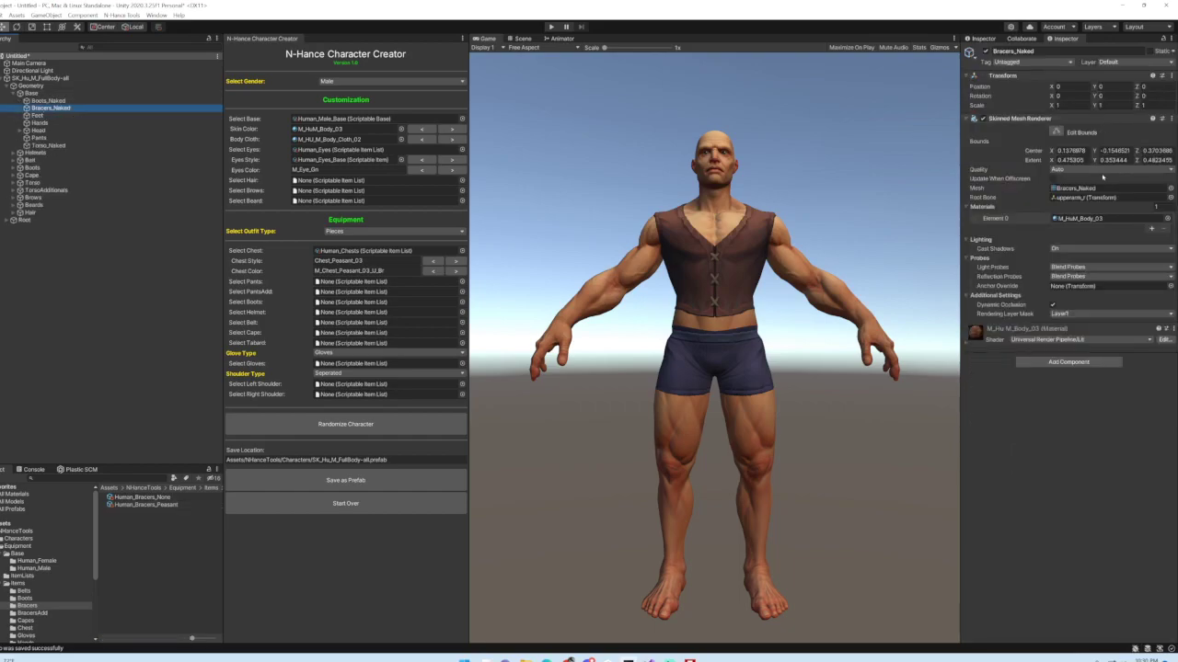
# - Lock one Inspector on the Human_Bracers_Peasant item and dock the second Inspector beside it showing Bracers_Naked
pyautogui.click(982, 39)
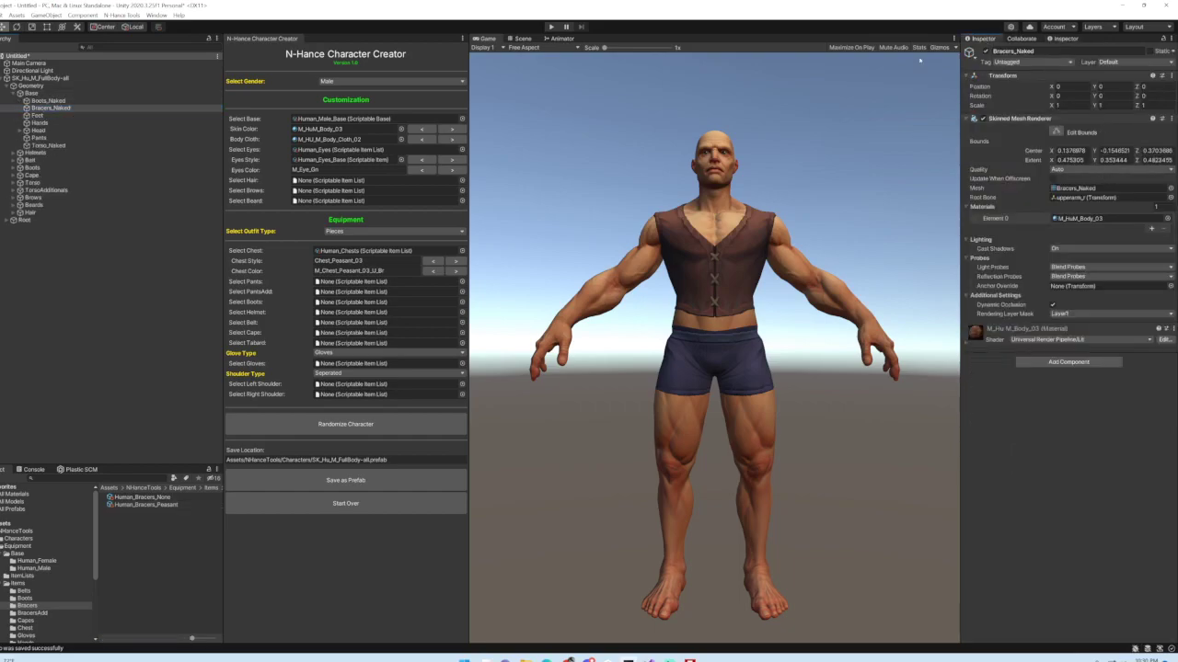
pyautogui.click(143, 504)
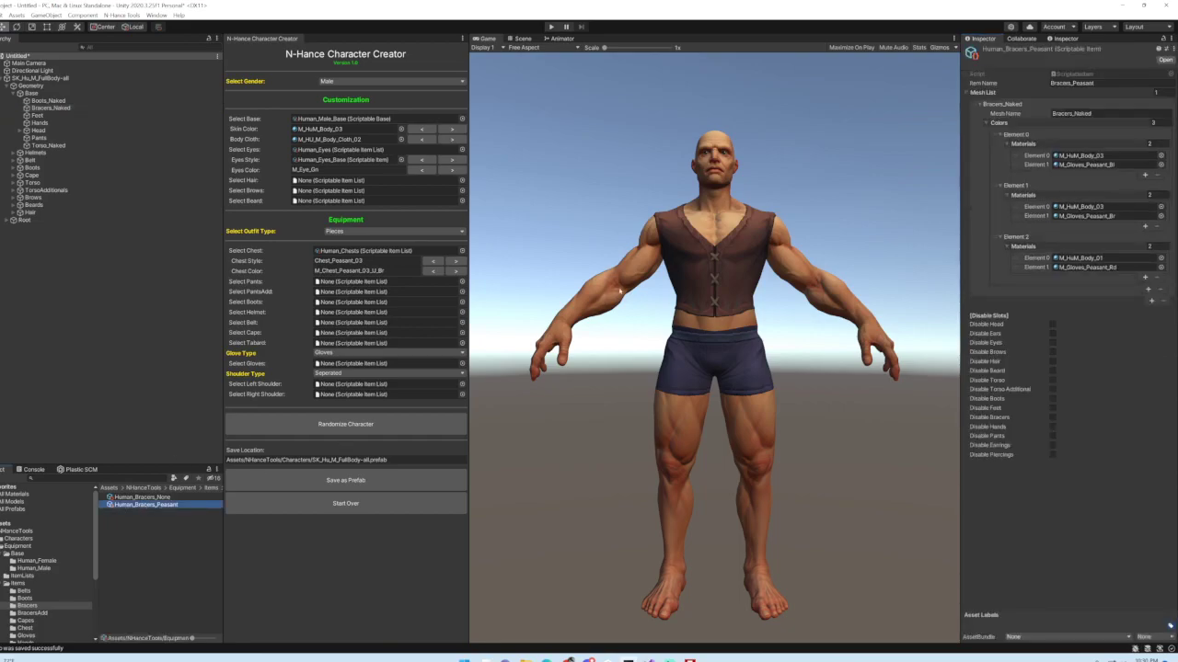
pyautogui.rightClick(982, 38)
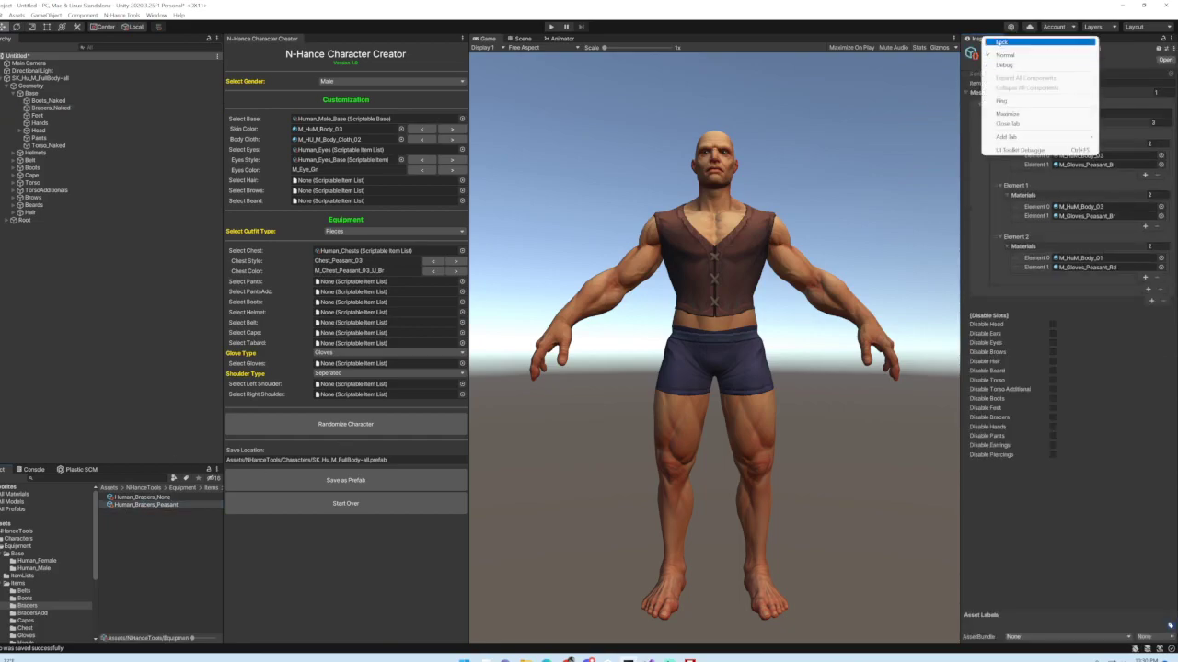
pyautogui.click(997, 43)
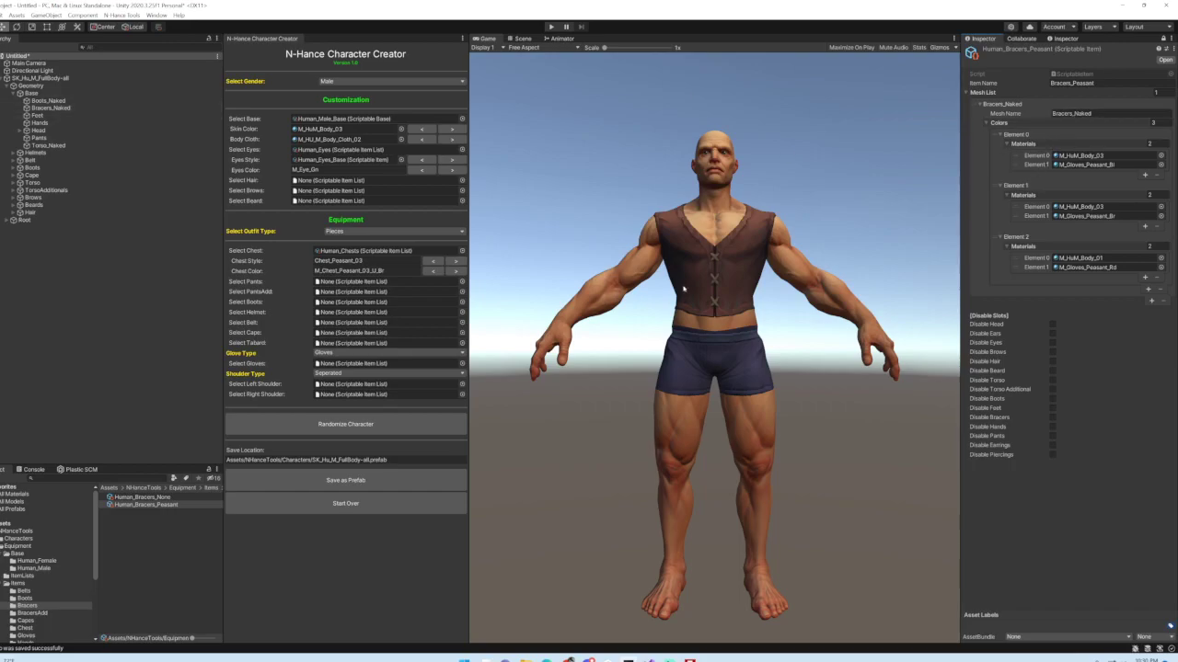
pyautogui.click(55, 108)
pyautogui.moveTo(1063, 39); pyautogui.dragTo(901, 230)
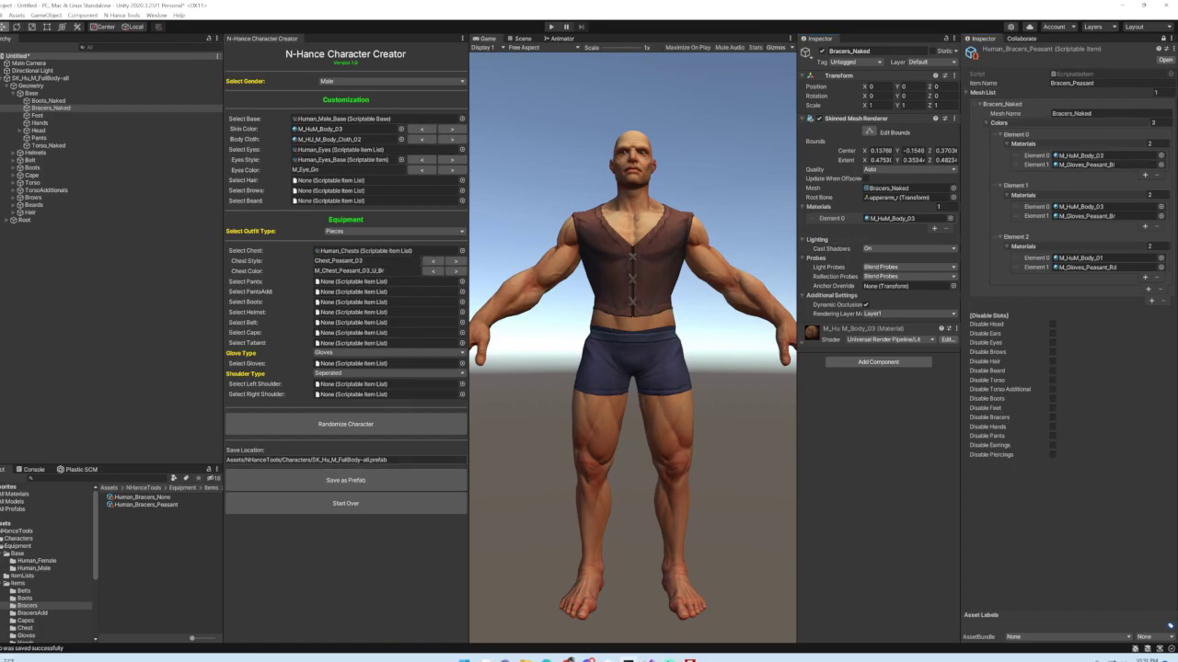
# - Create a new N-Hance item in the Chest folder and name it Human_Chest_Peasant_05
pyautogui.click(170, 579)
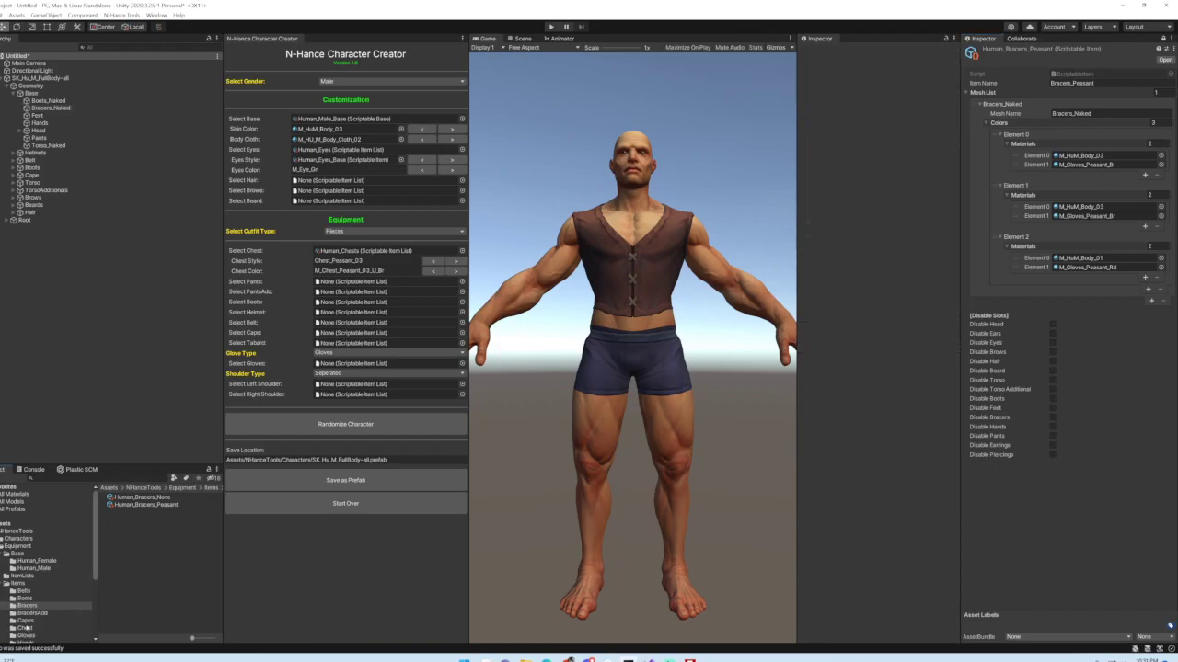
pyautogui.click(26, 628)
pyautogui.rightClick(157, 555)
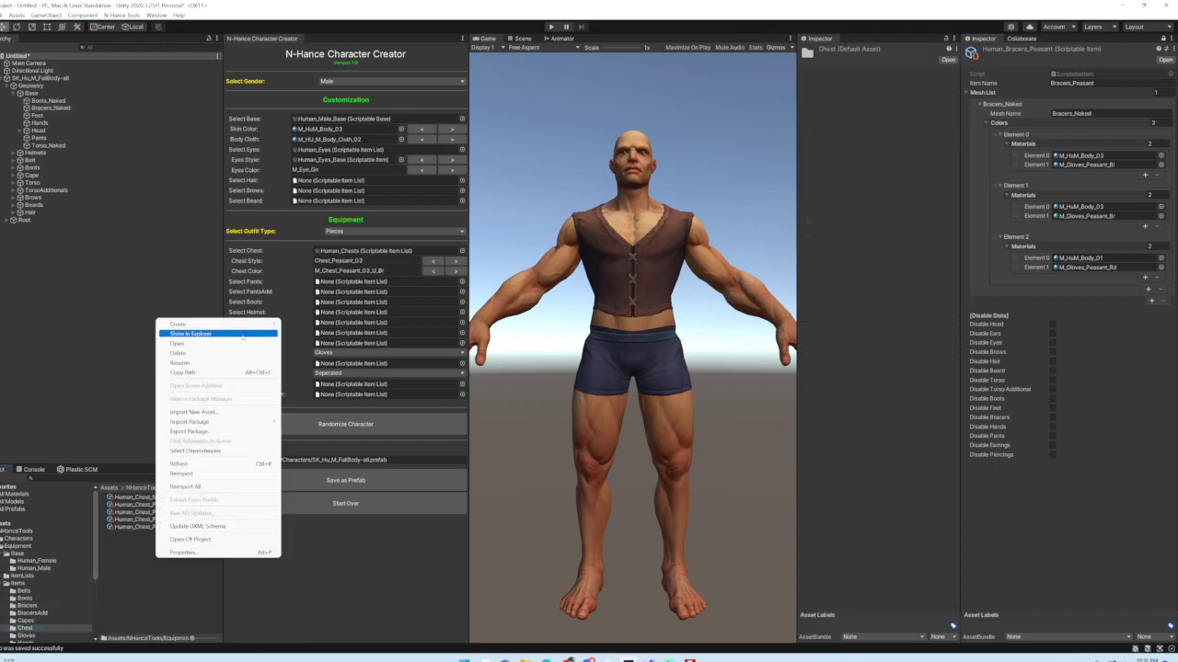
pyautogui.moveTo(245, 325)
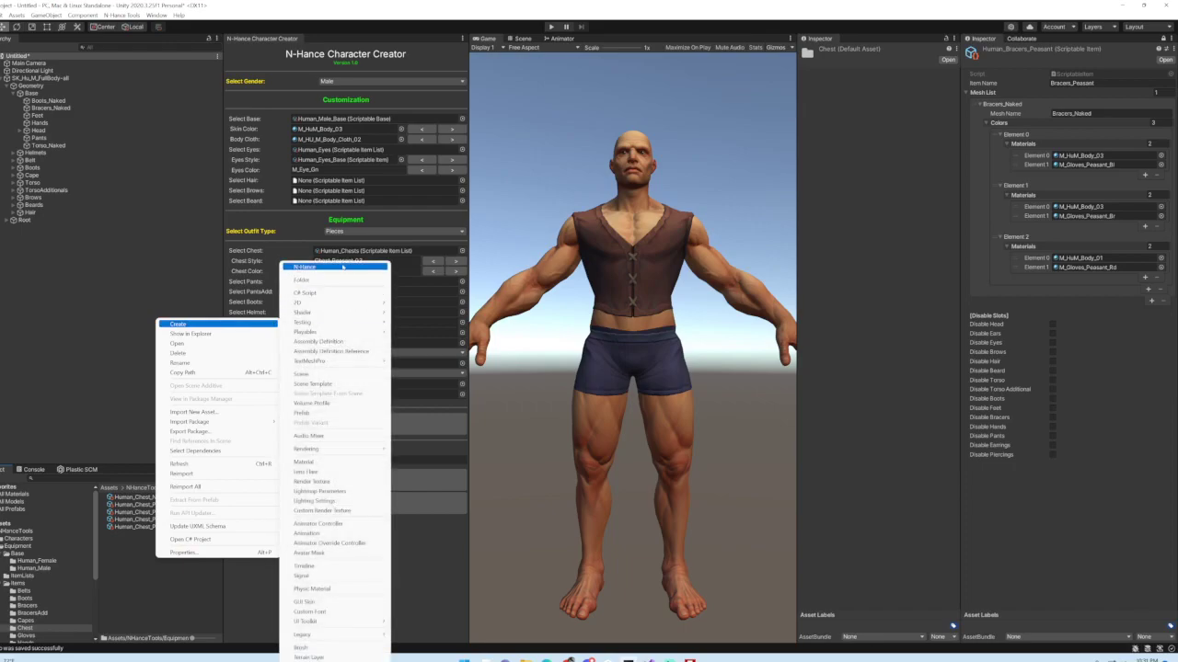
pyautogui.moveTo(318, 266)
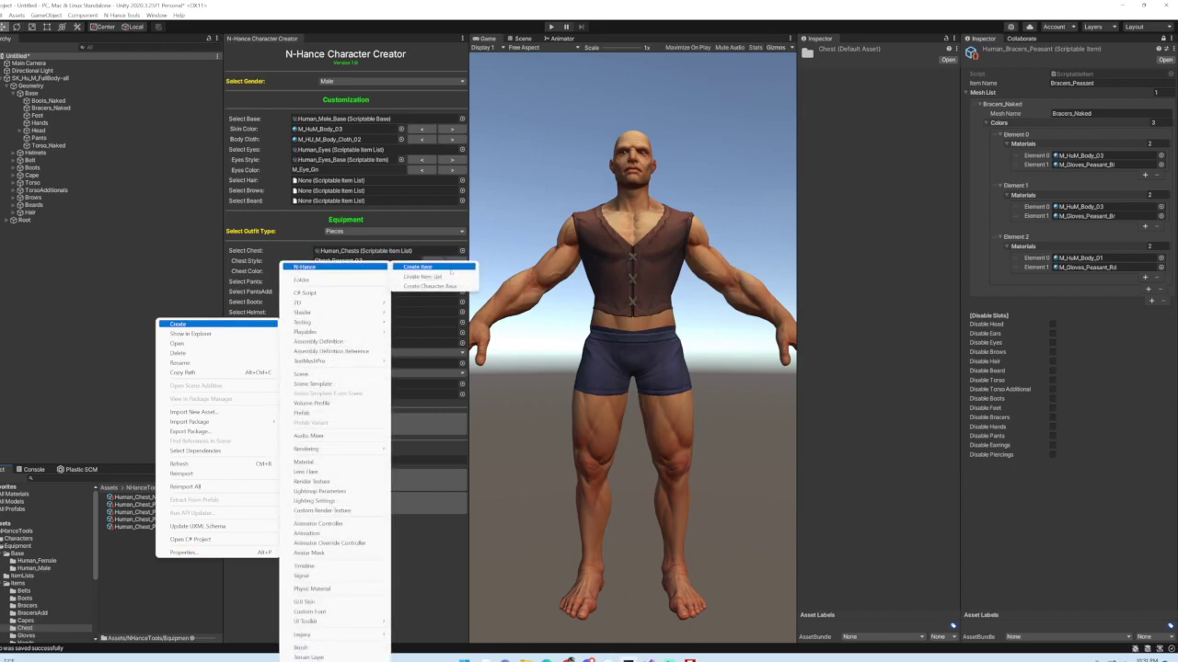
pyautogui.click(450, 268)
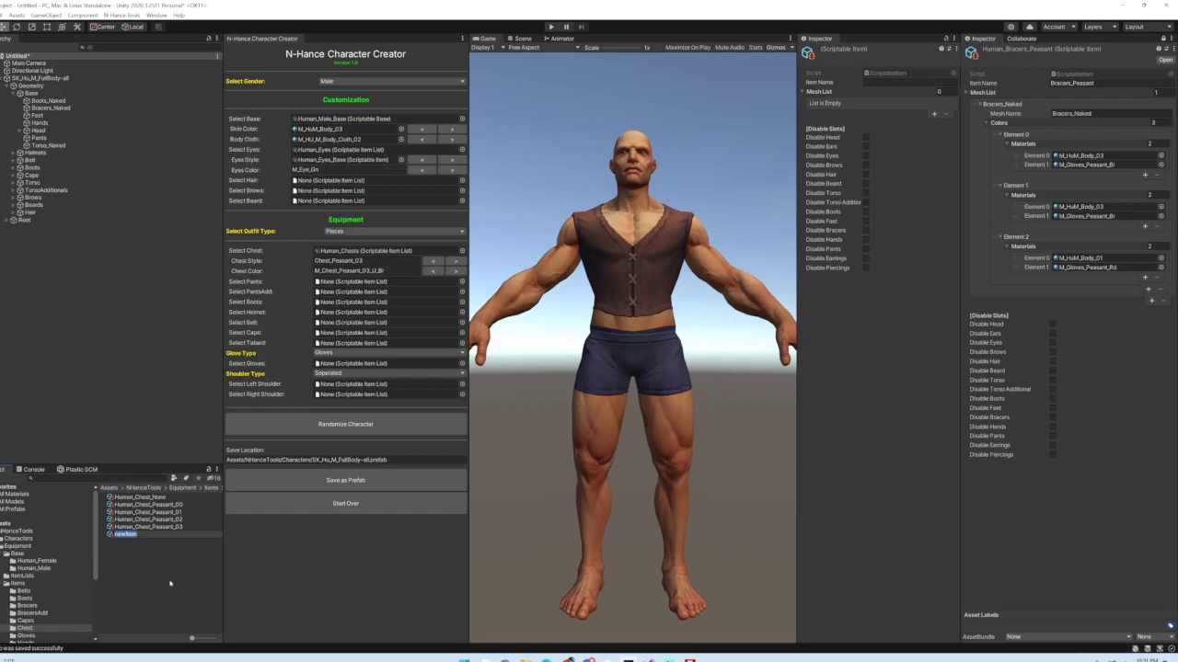
pyautogui.write('Human_Chest_Peasant_04')
pyautogui.press('Return')
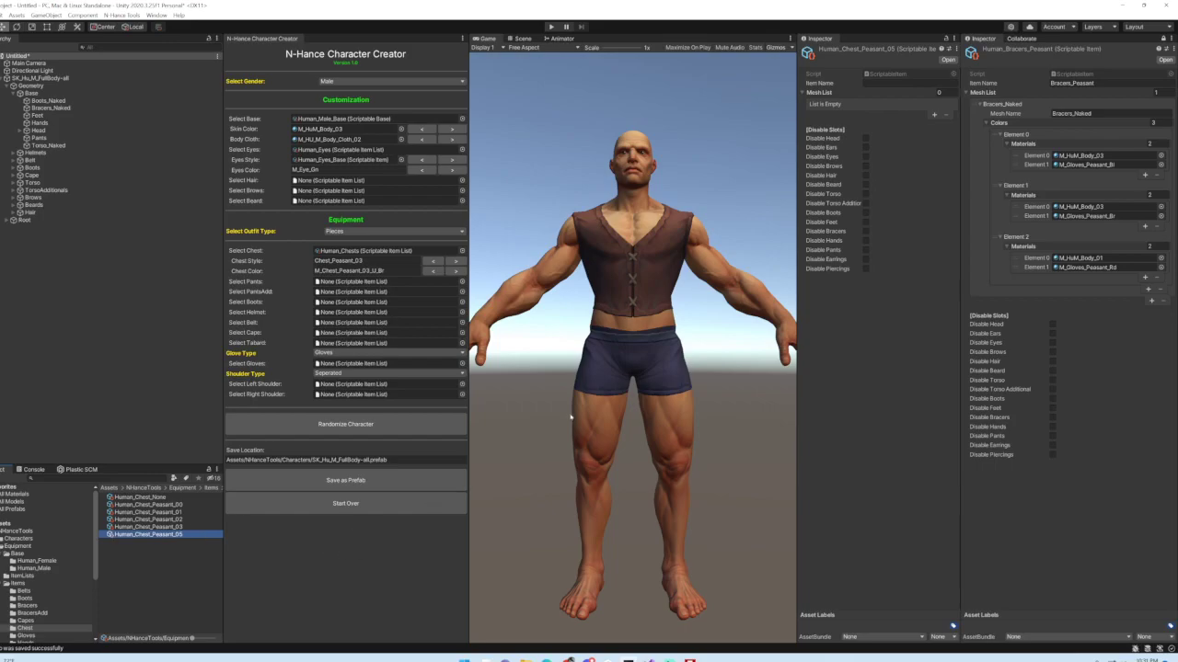
# - Copy the new chest asset's name into its Item Name field, setting it to Human_Chest_Peasant_05
pyautogui.press('F2')
pyautogui.click(902, 156)
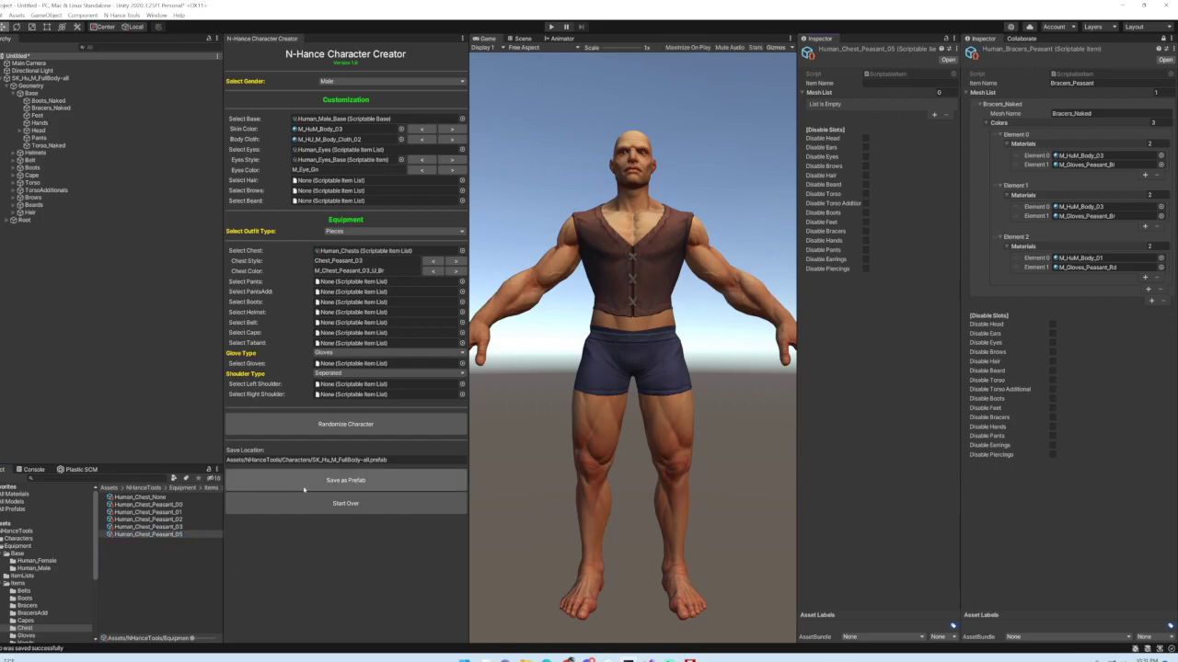
pyautogui.click(188, 537)
pyautogui.press('F2')
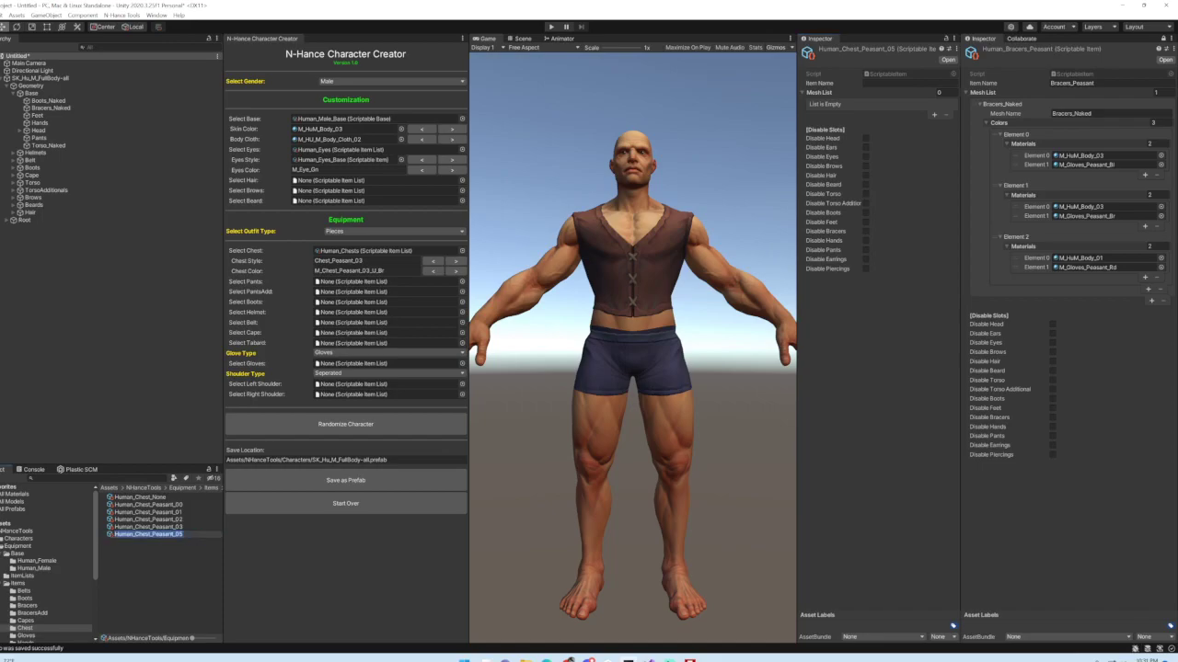
pyautogui.hotkey('ctrl', 'c')
pyautogui.click(906, 83)
pyautogui.hotkey('ctrl', 'v')
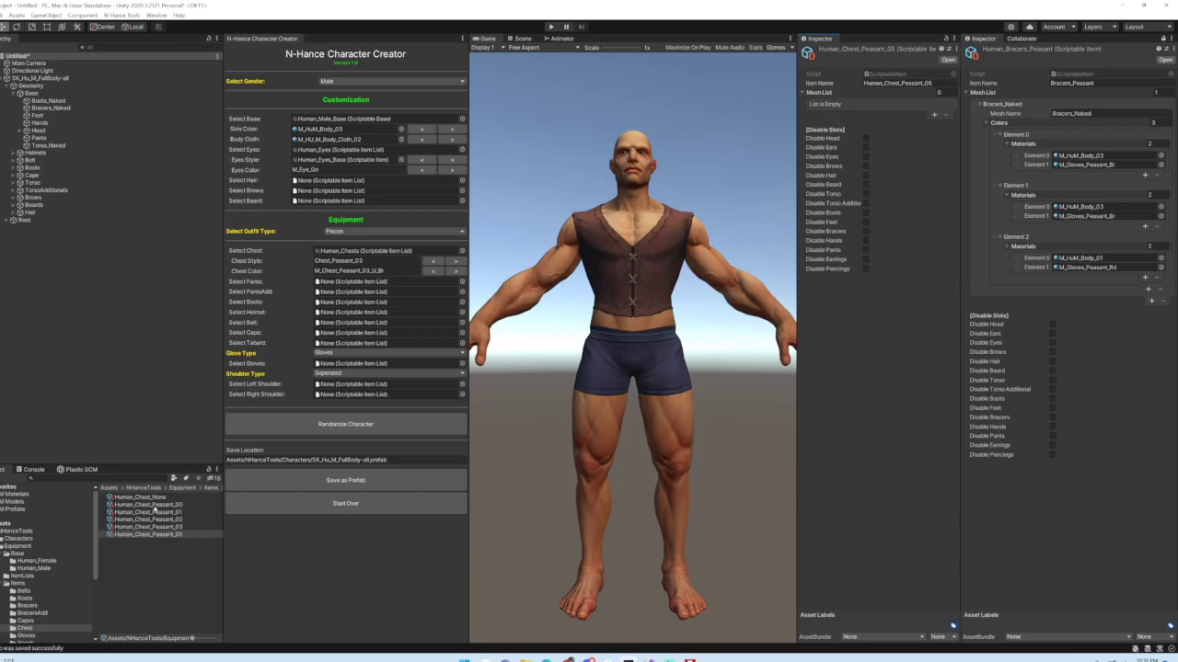
# - Add a new element to the Human_Chests item list and assign Human_Chest_Peasant_05 to it
pyautogui.click(33, 576)
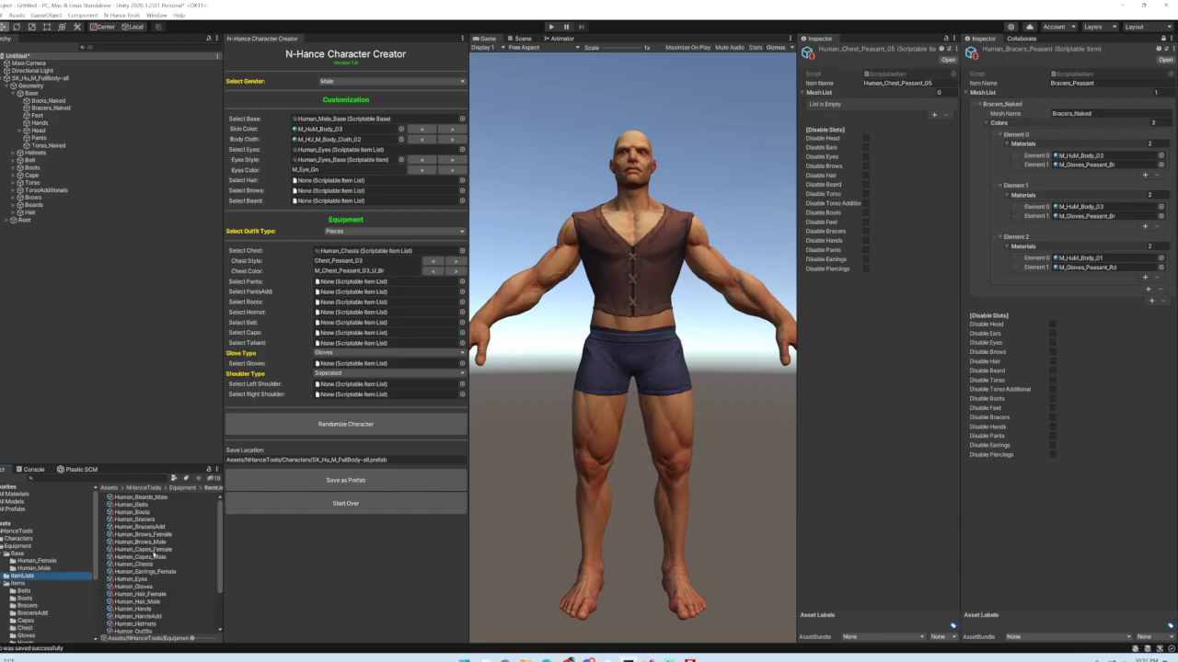
pyautogui.click(147, 564)
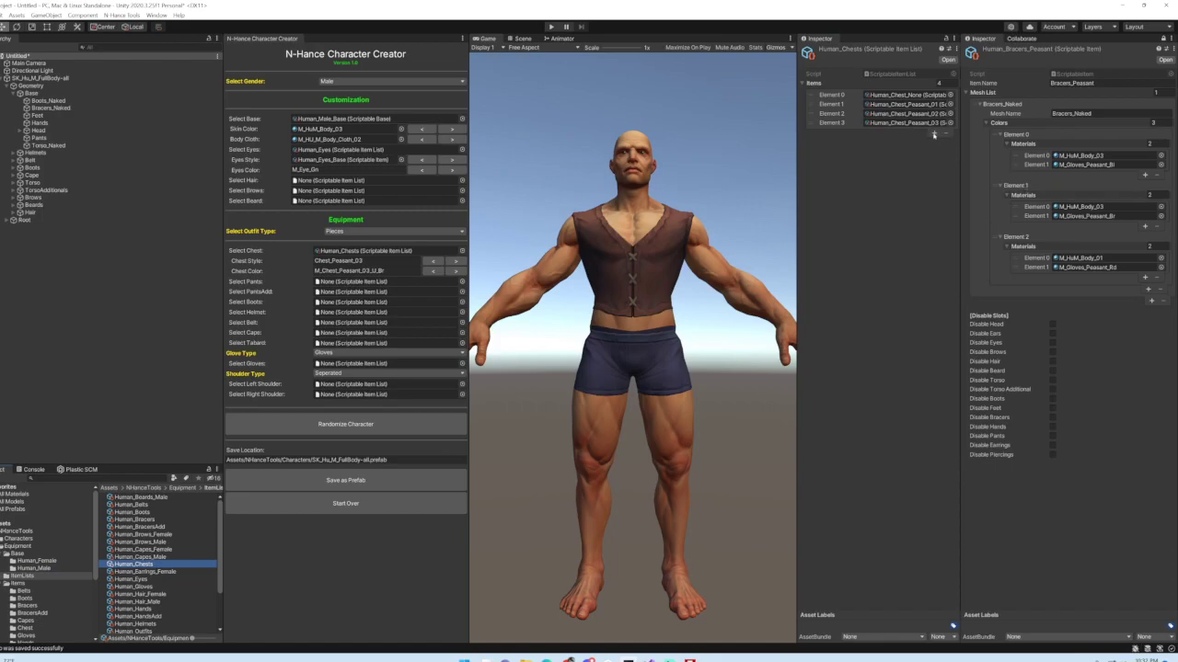
pyautogui.click(934, 134)
pyautogui.click(949, 131)
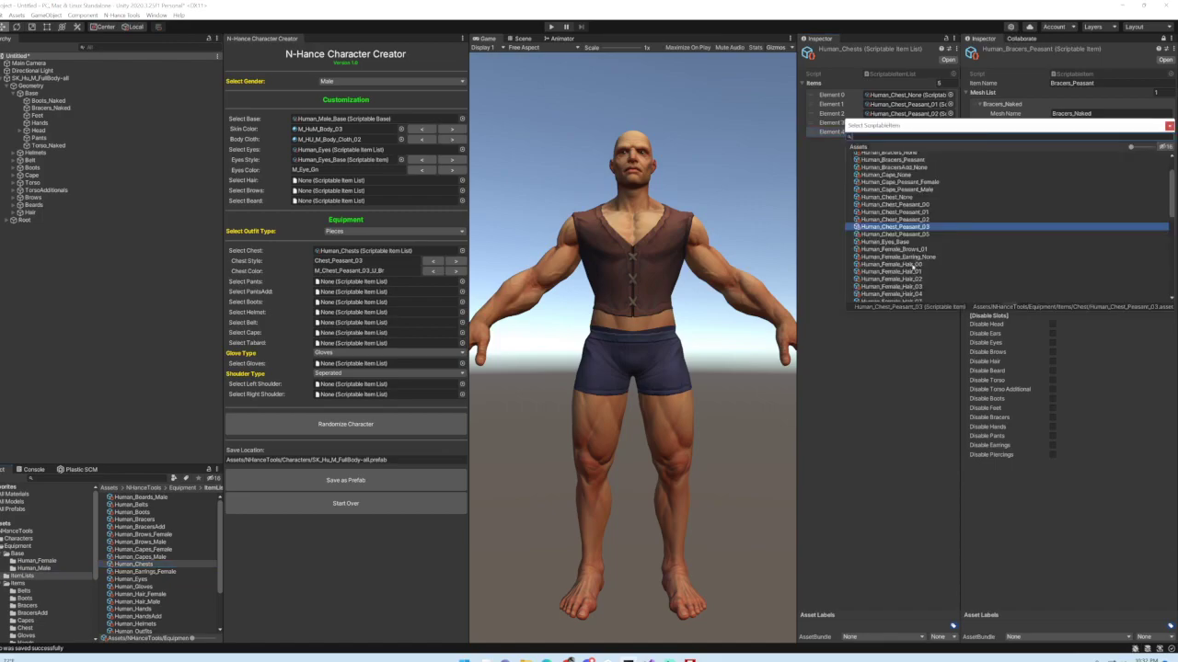
pyautogui.doubleClick(893, 233)
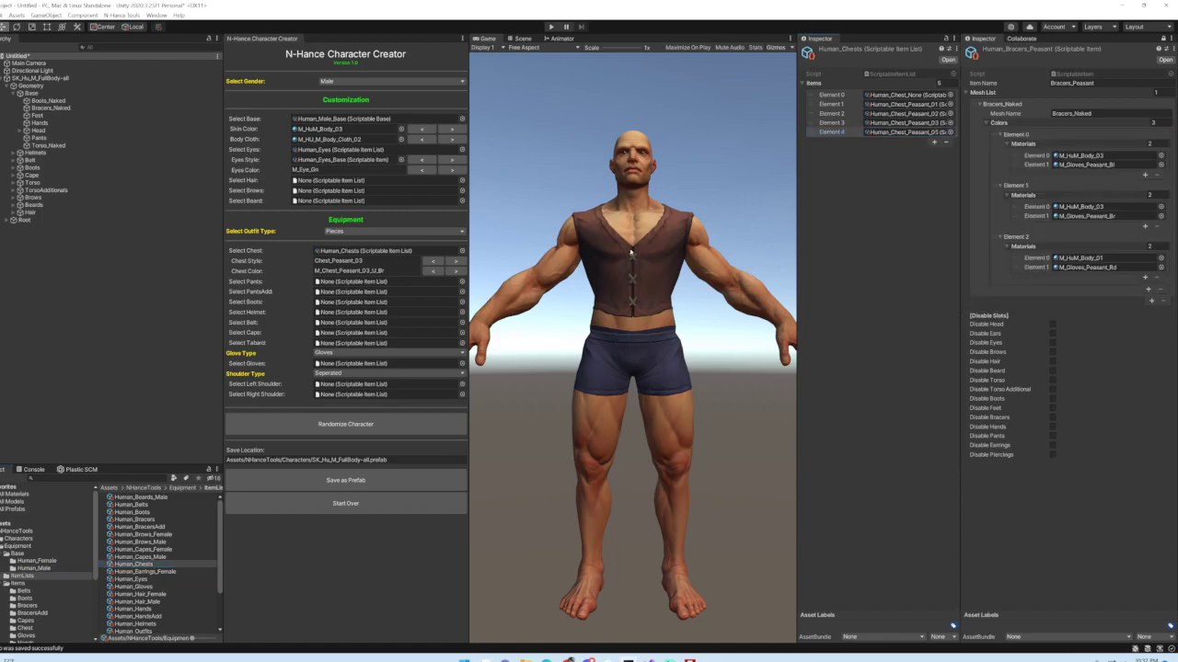
# - Switch the character's chest style to Human_Chest_Peasant_05 and add a first entry to that item's Mesh List
pyautogui.click(906, 132)
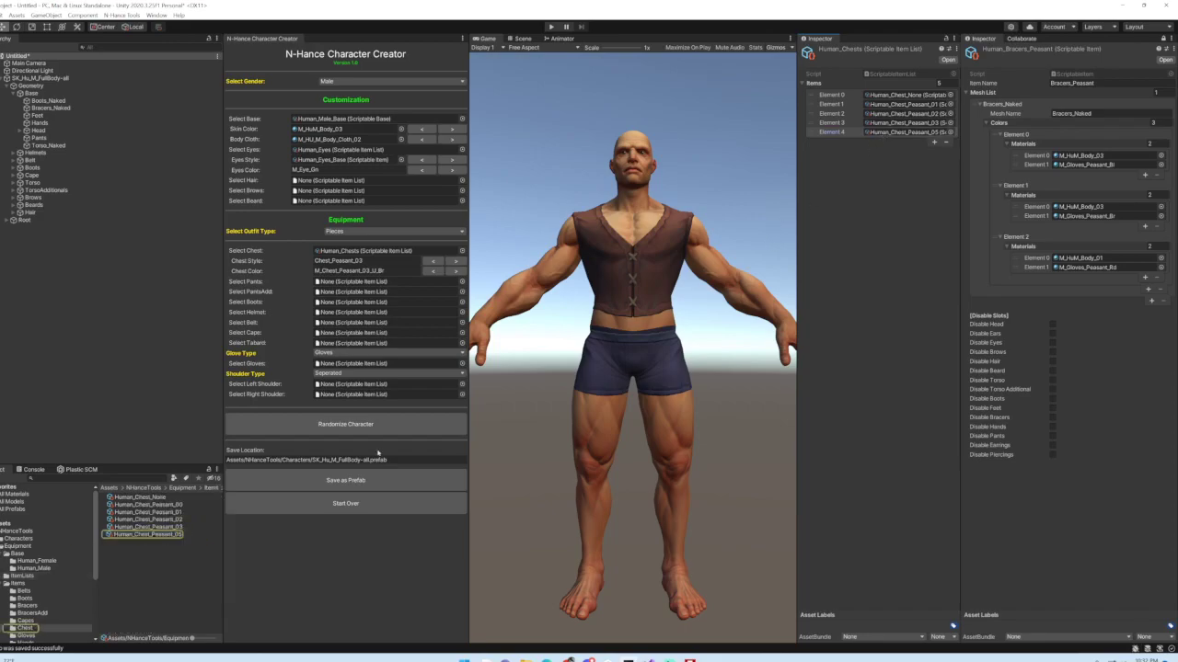
pyautogui.click(906, 132)
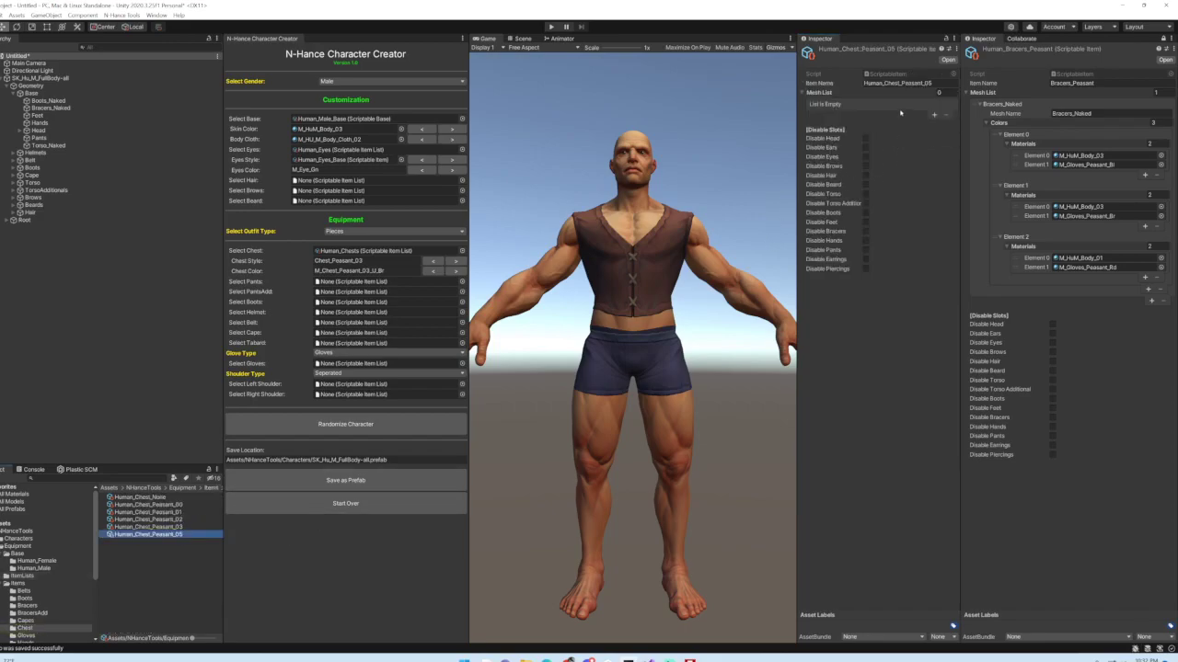
pyautogui.click(938, 92)
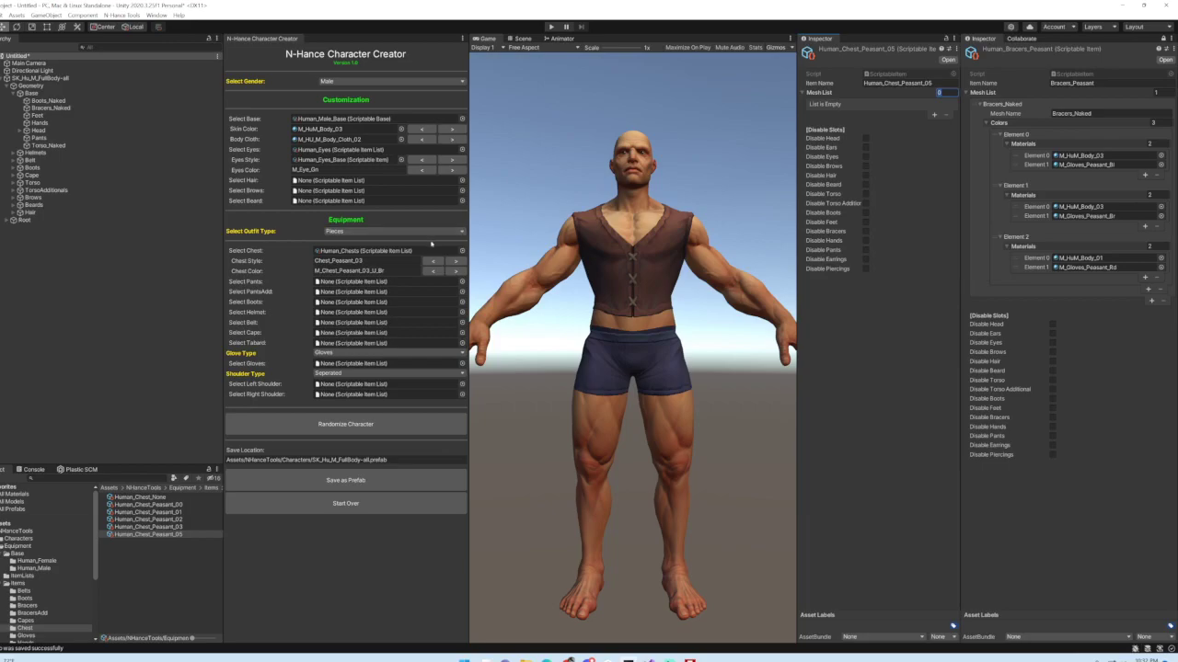
pyautogui.click(454, 262)
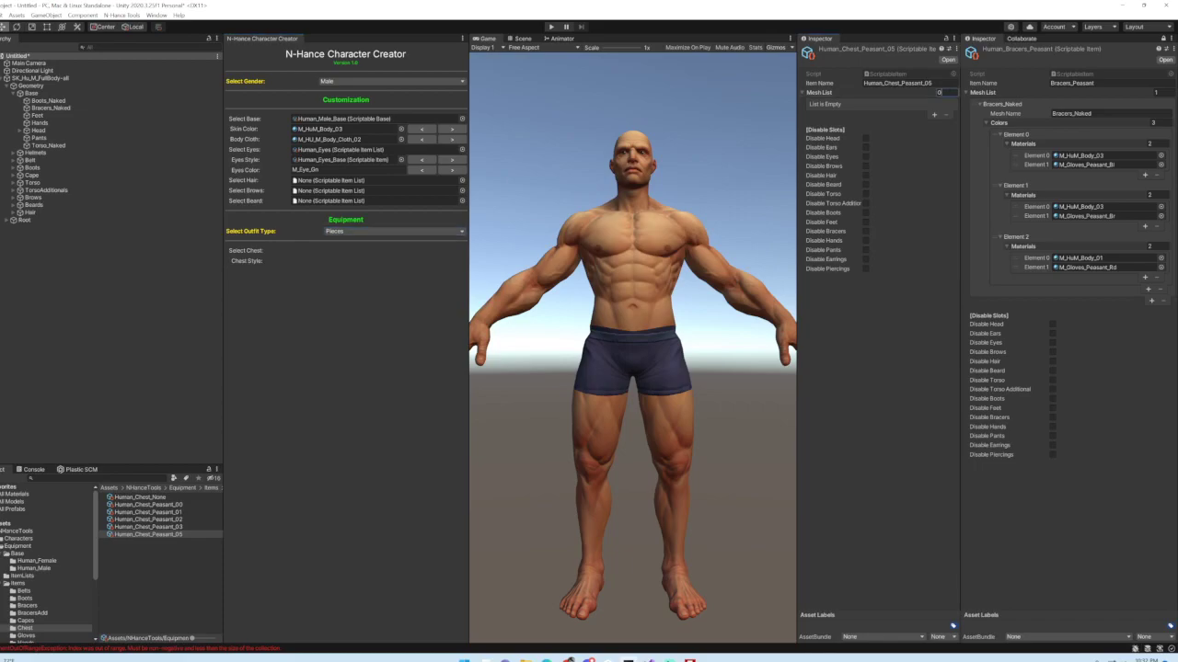
pyautogui.click(934, 115)
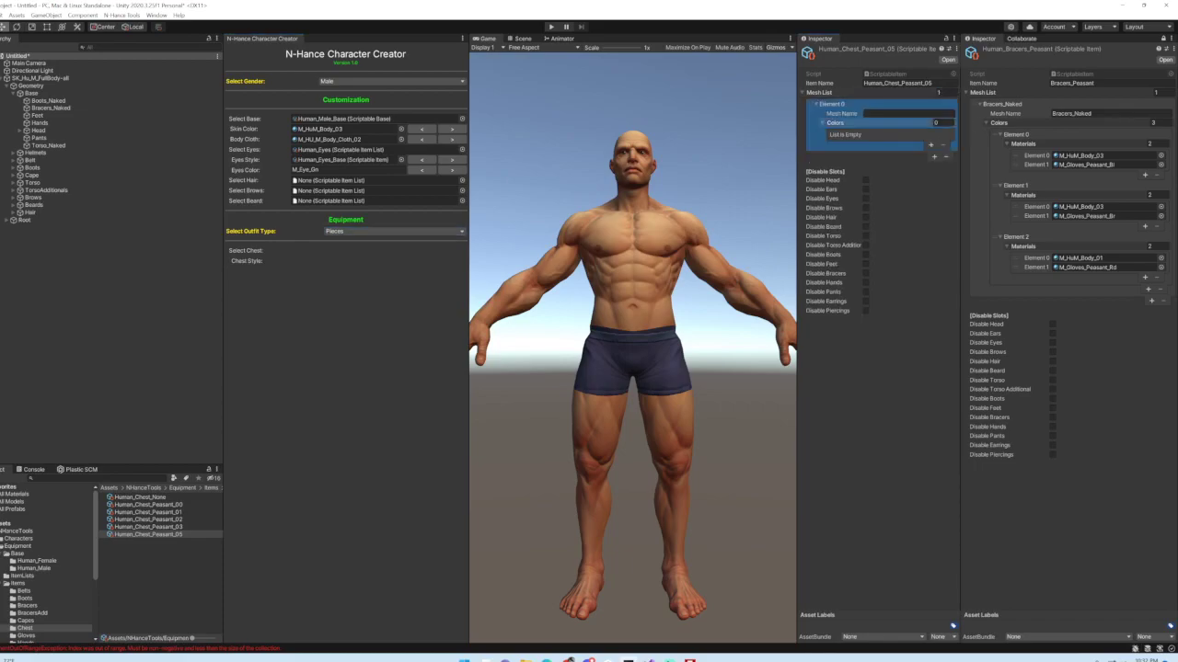
pyautogui.click(419, 321)
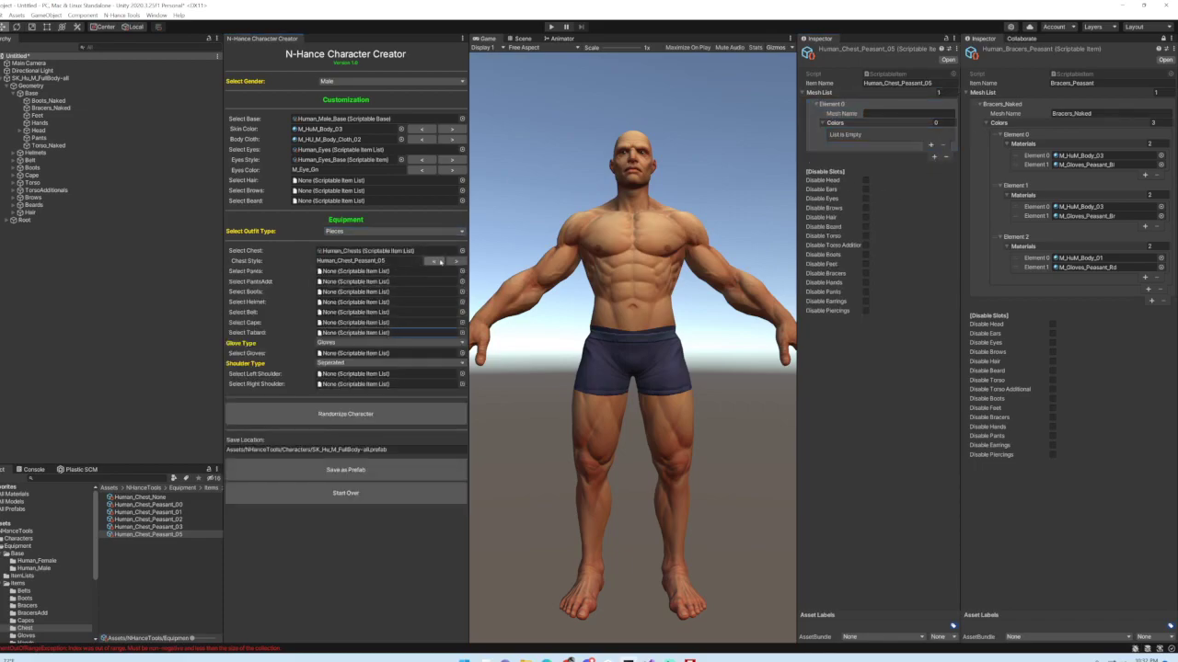
# - Set the new mesh entry's Mesh Name to Torso_Peasant_02, checking the name under the Torso group in the hierarchy
pyautogui.click(908, 114)
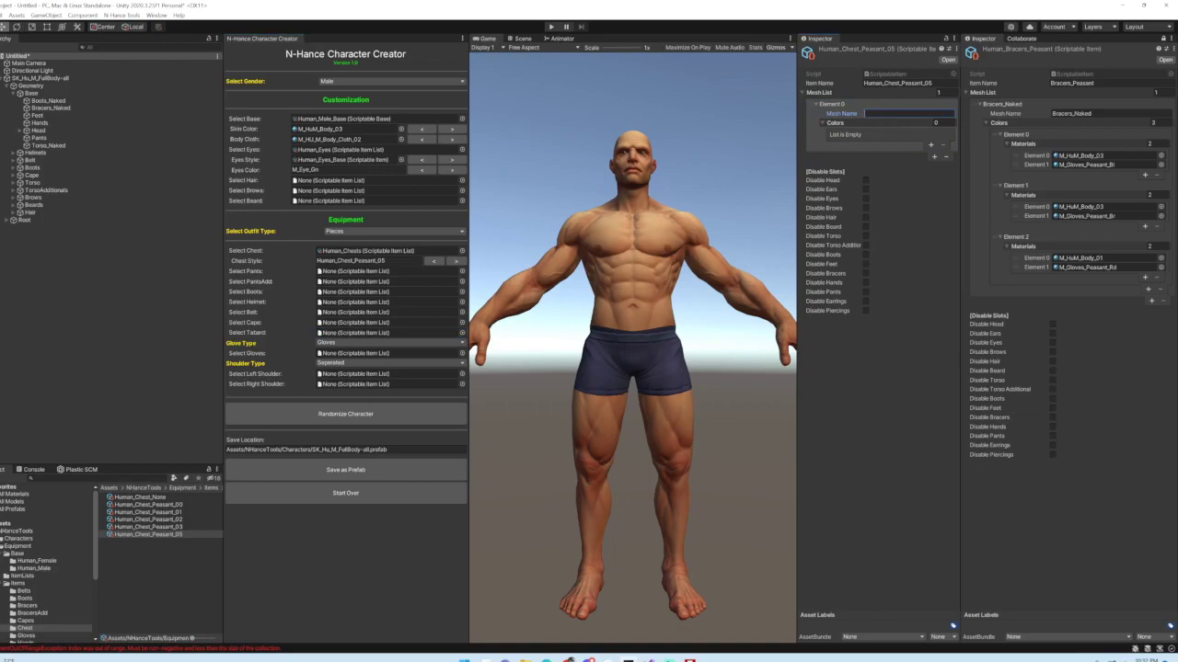
pyautogui.write('Tors')
pyautogui.click(20, 182)
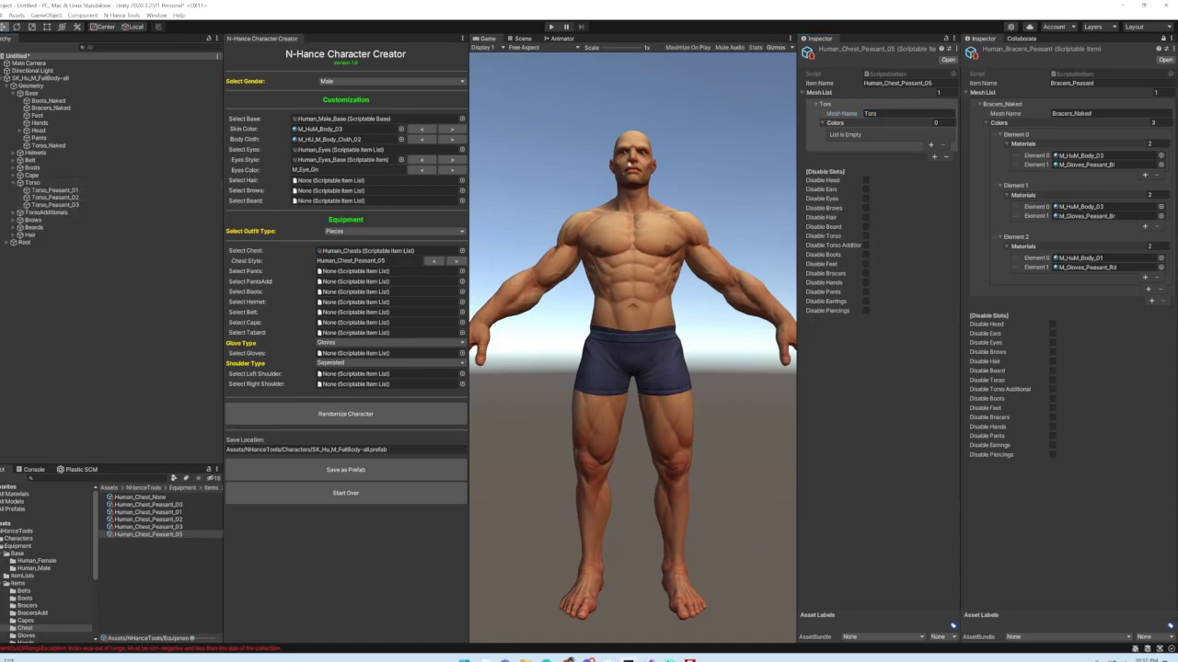
pyautogui.click(870, 114)
pyautogui.click(878, 114)
pyautogui.write('o_Peasant_02')
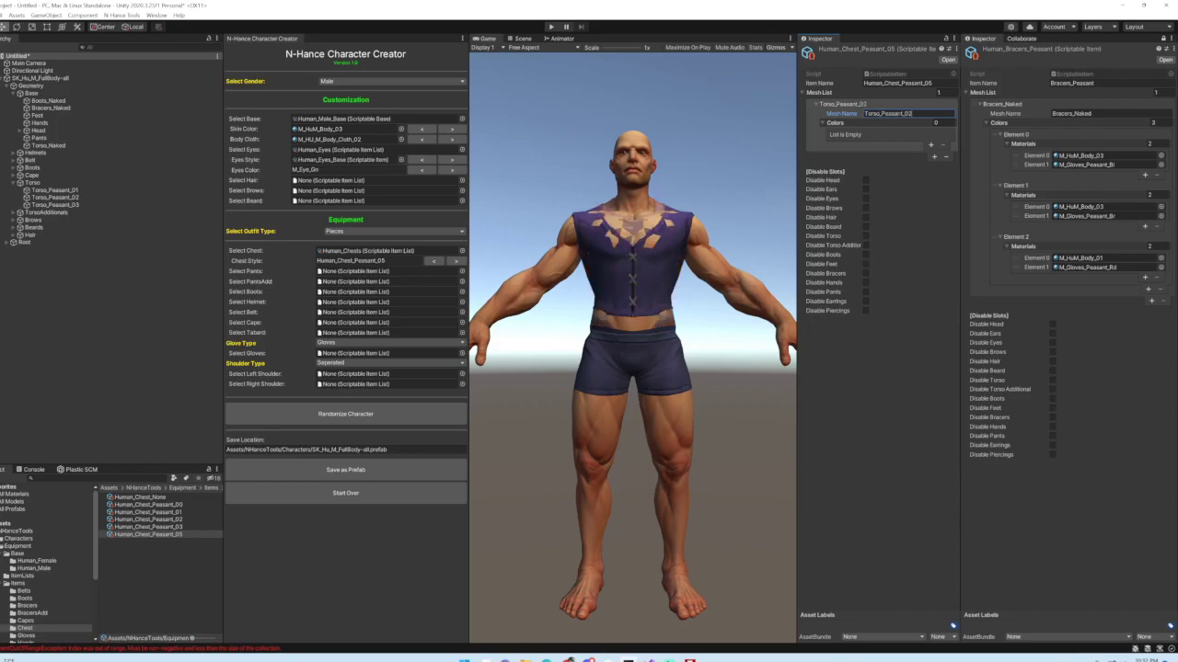
# - Enable Disable Torso for the chest item and add a first color with M_HuM_Body_03 as its material
pyautogui.click(835, 364)
pyautogui.click(931, 157)
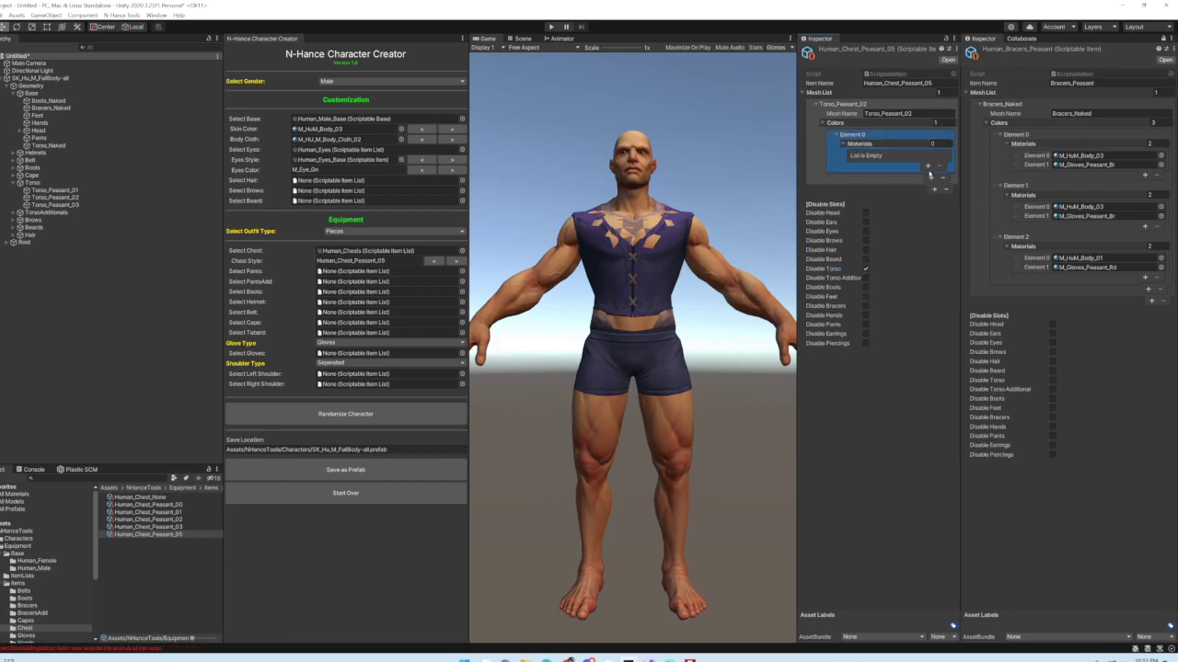
pyautogui.click(928, 166)
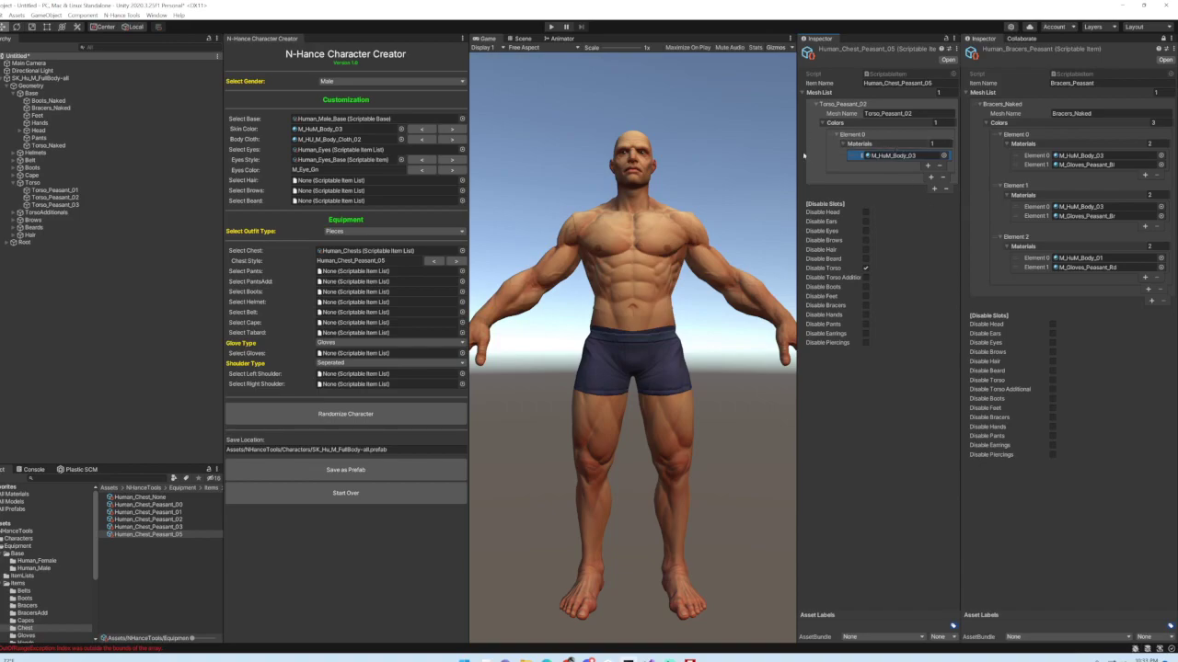
# - Widen the chest item's Inspector and add M_Chest_Peasant_02_U_Bl as the first color's second material
pyautogui.moveTo(797, 154); pyautogui.dragTo(731, 153)
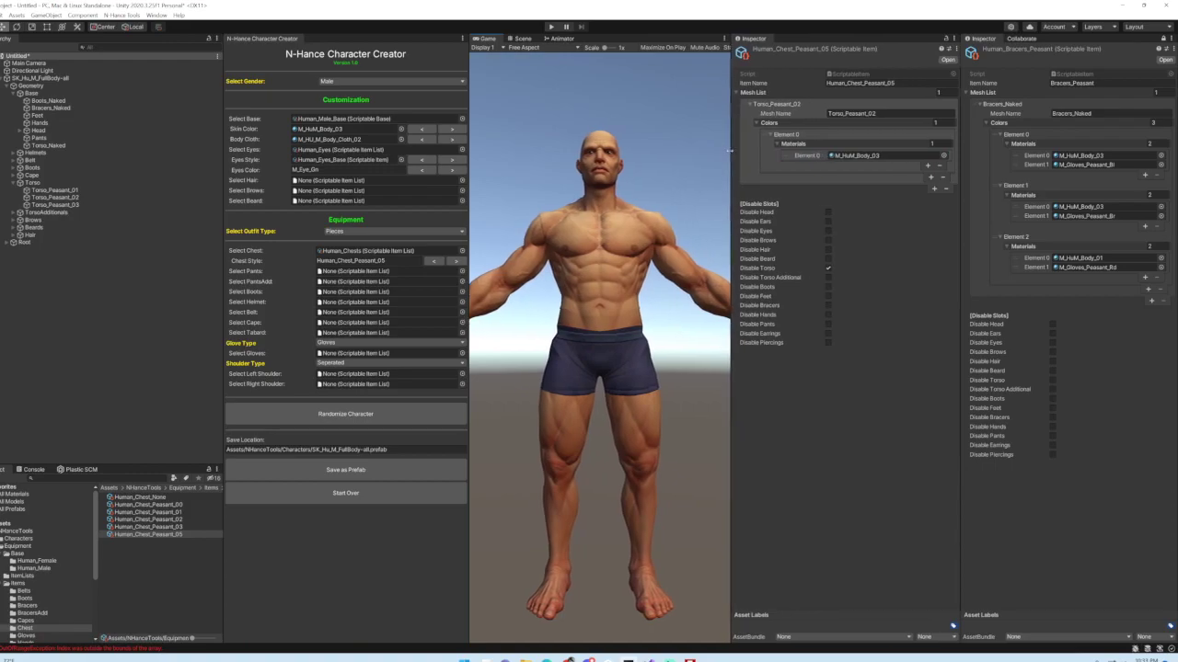
pyautogui.click(927, 166)
pyautogui.click(944, 164)
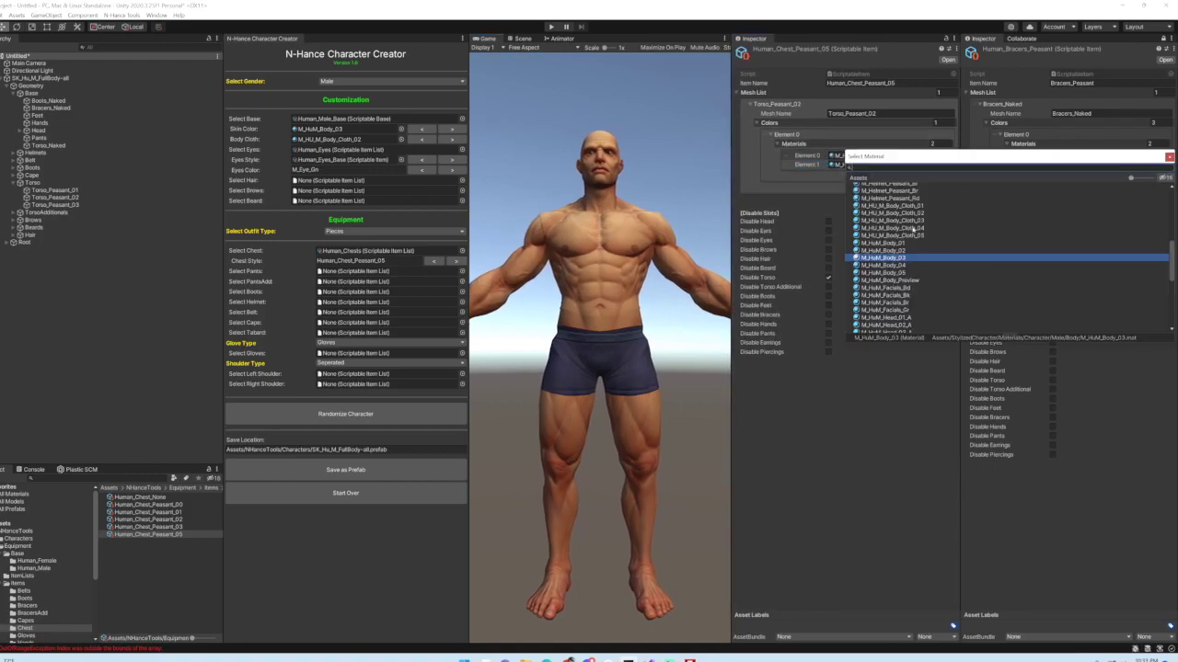
pyautogui.scroll(-3, 905, 276)
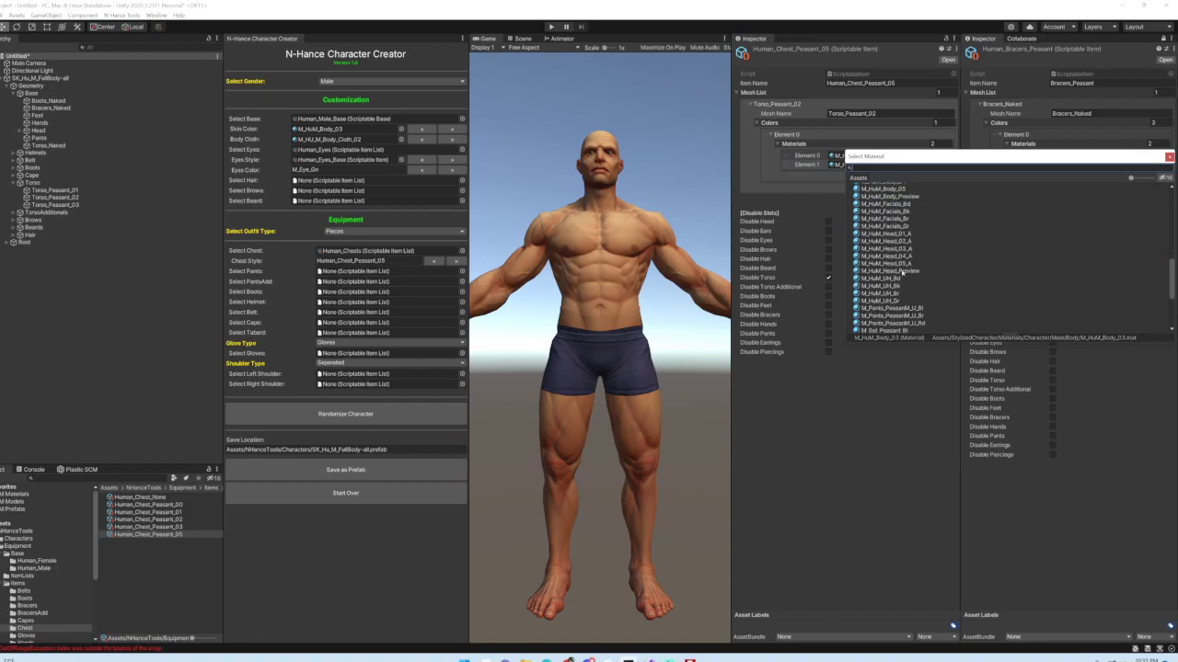
pyautogui.scroll(4, 907, 290)
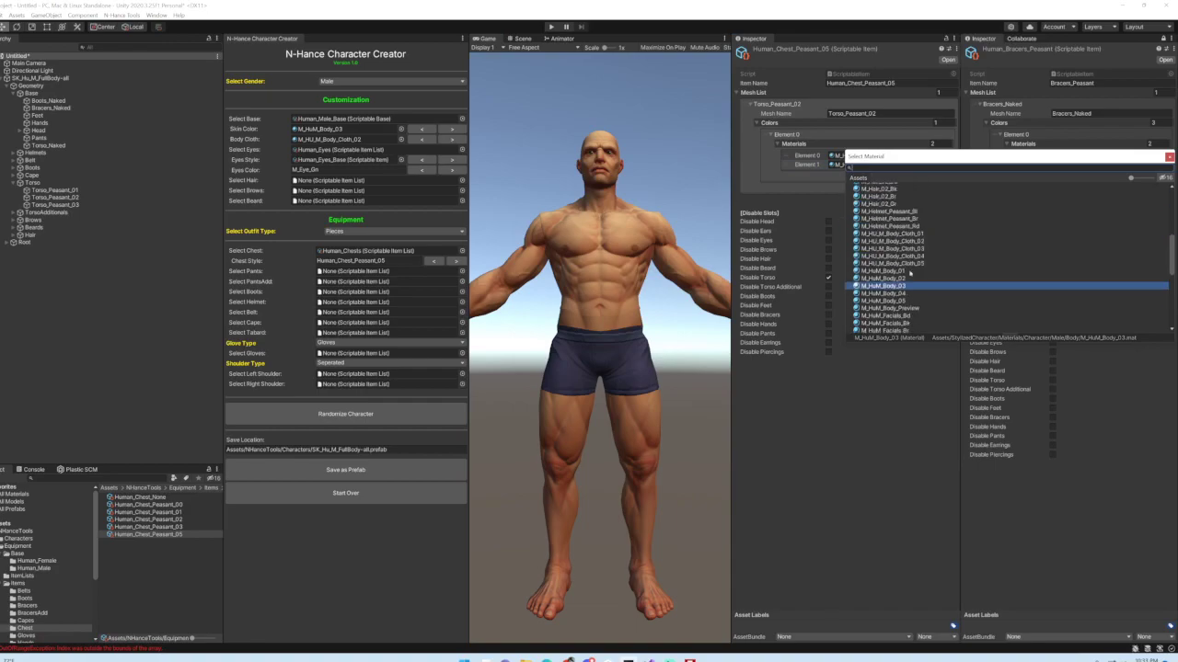
pyautogui.scroll(5, 909, 267)
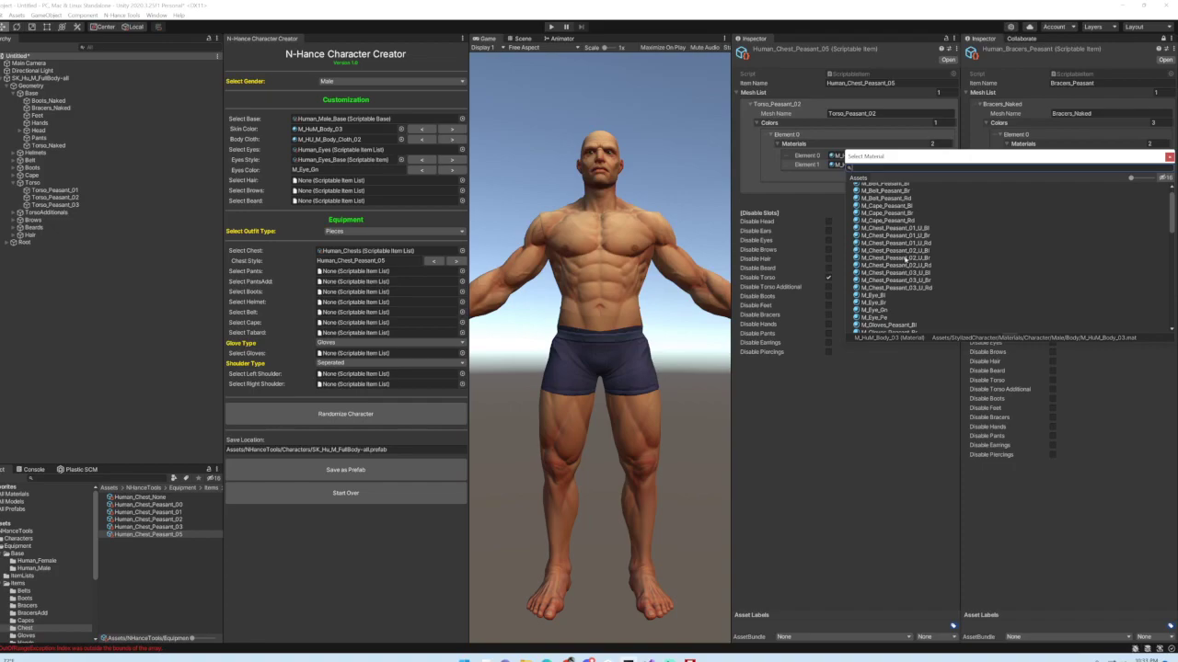
pyautogui.doubleClick(905, 252)
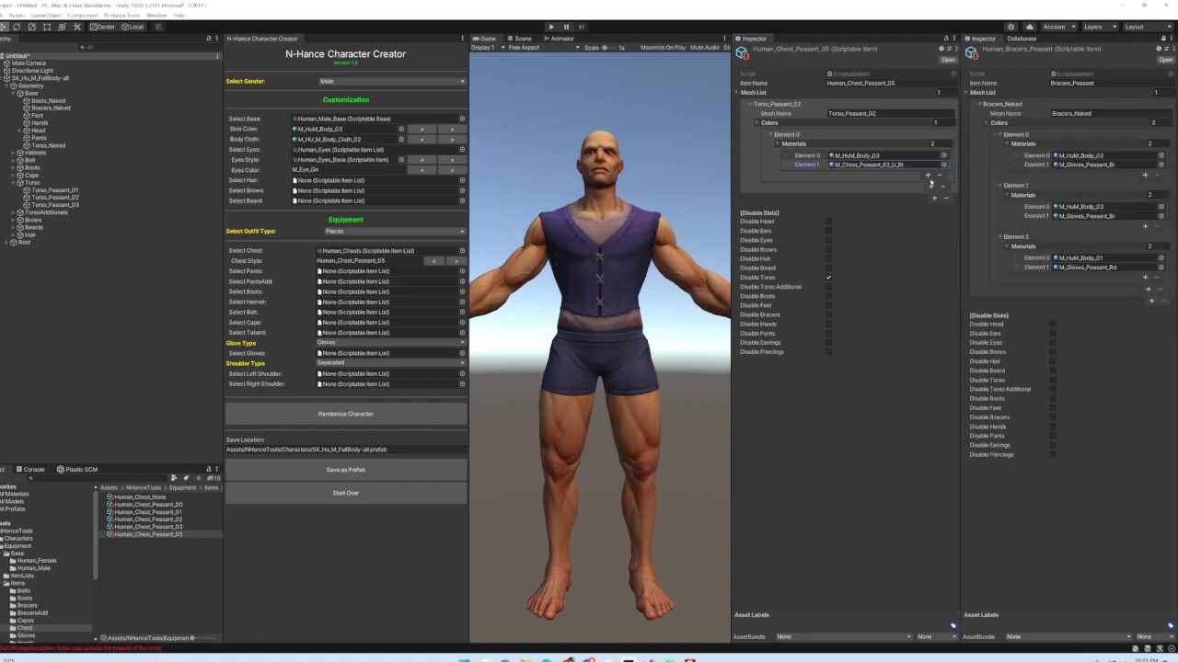
# - Preview other M_HuM_Body materials in the first color's skin slot, keeping M_HuM_Body_03
pyautogui.click(943, 156)
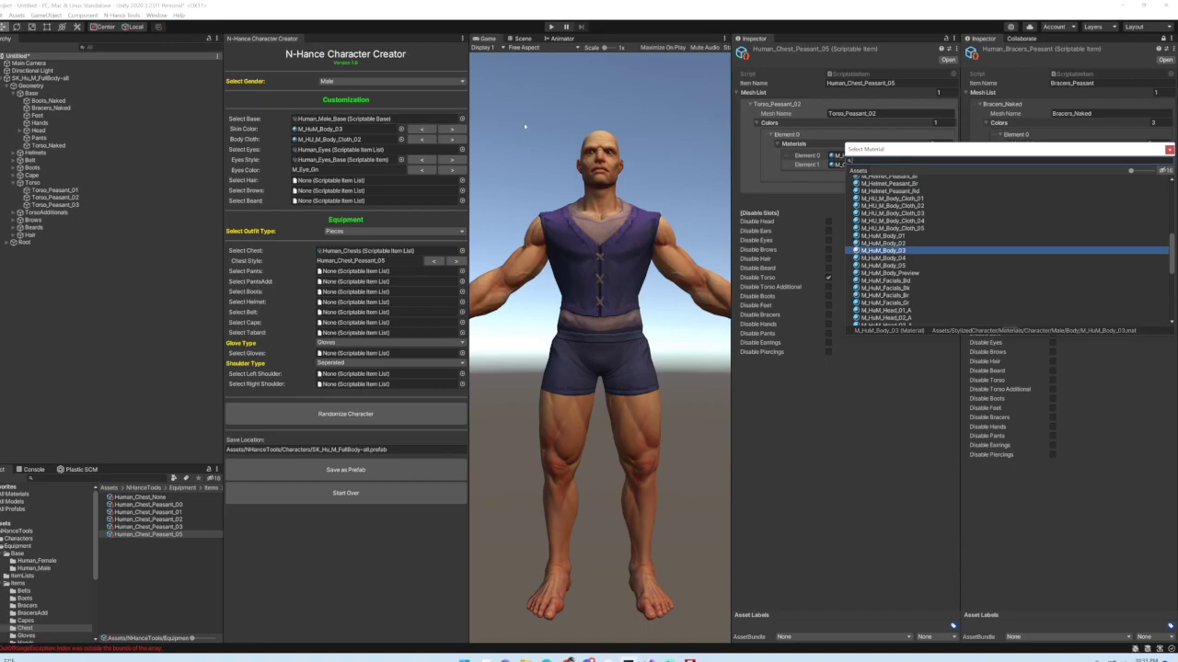
pyautogui.click(897, 245)
pyautogui.click(898, 251)
pyautogui.doubleClick(897, 237)
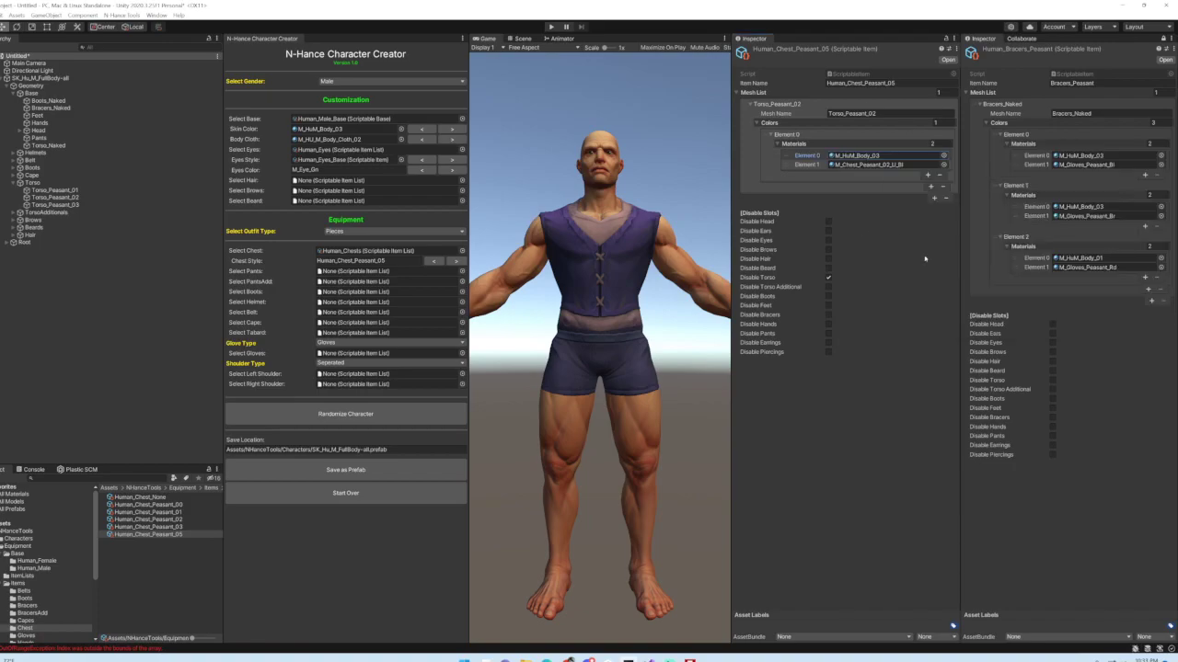
# - Add two more colors to Torso_Peasant_02, with M_Chest_Peasant_02_U_Br and M_Chest_Peasant_02_U_Rd as their respective second materials
pyautogui.click(930, 188)
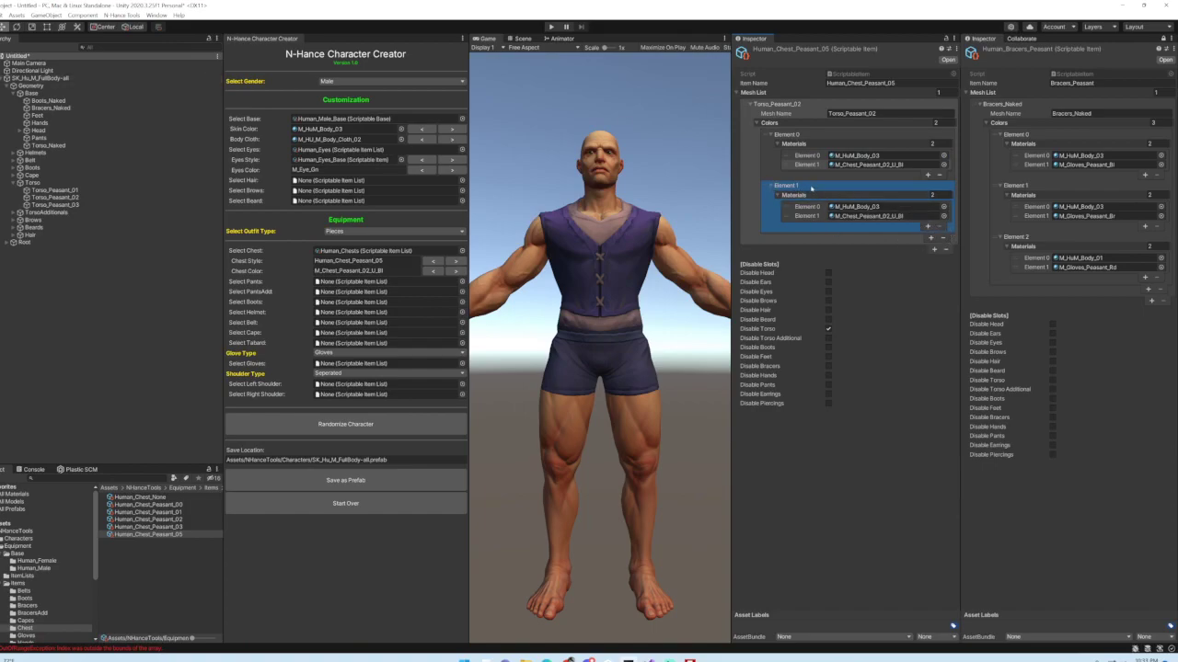
pyautogui.click(944, 217)
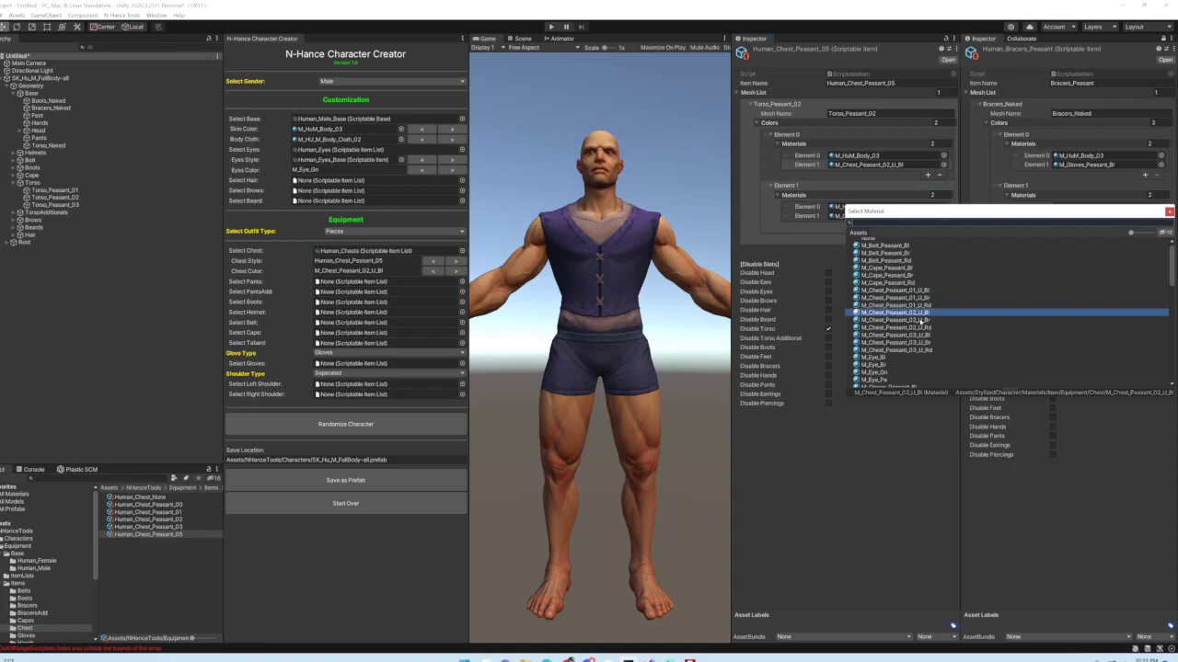
pyautogui.doubleClick(920, 319)
pyautogui.click(931, 237)
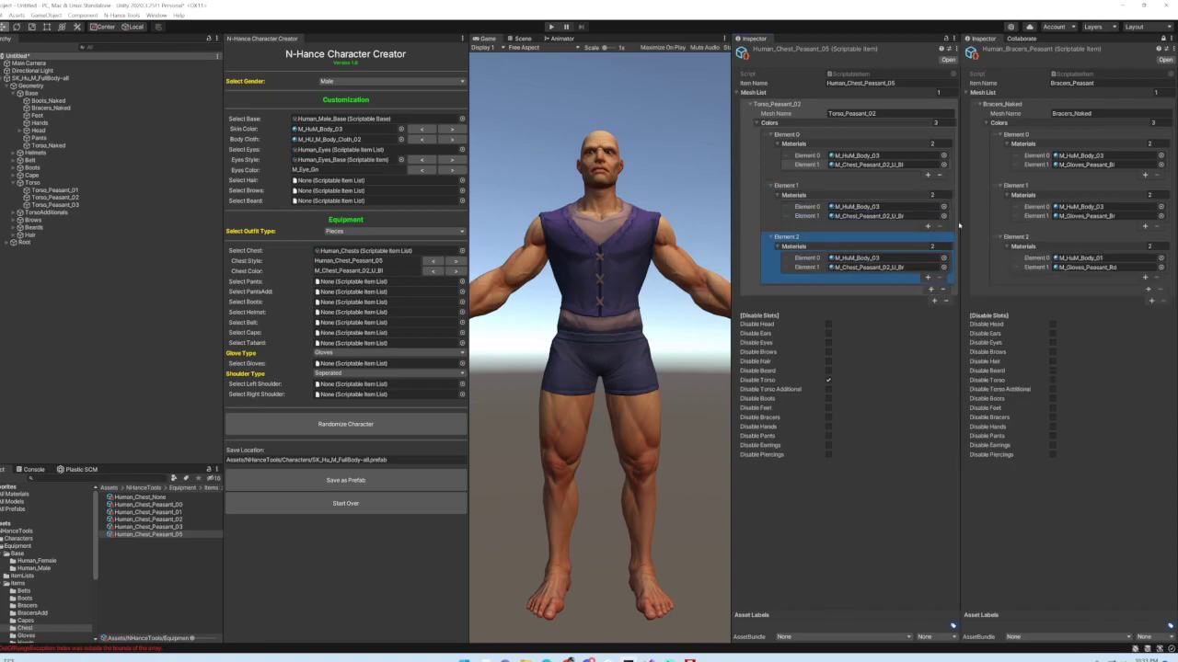
pyautogui.click(943, 267)
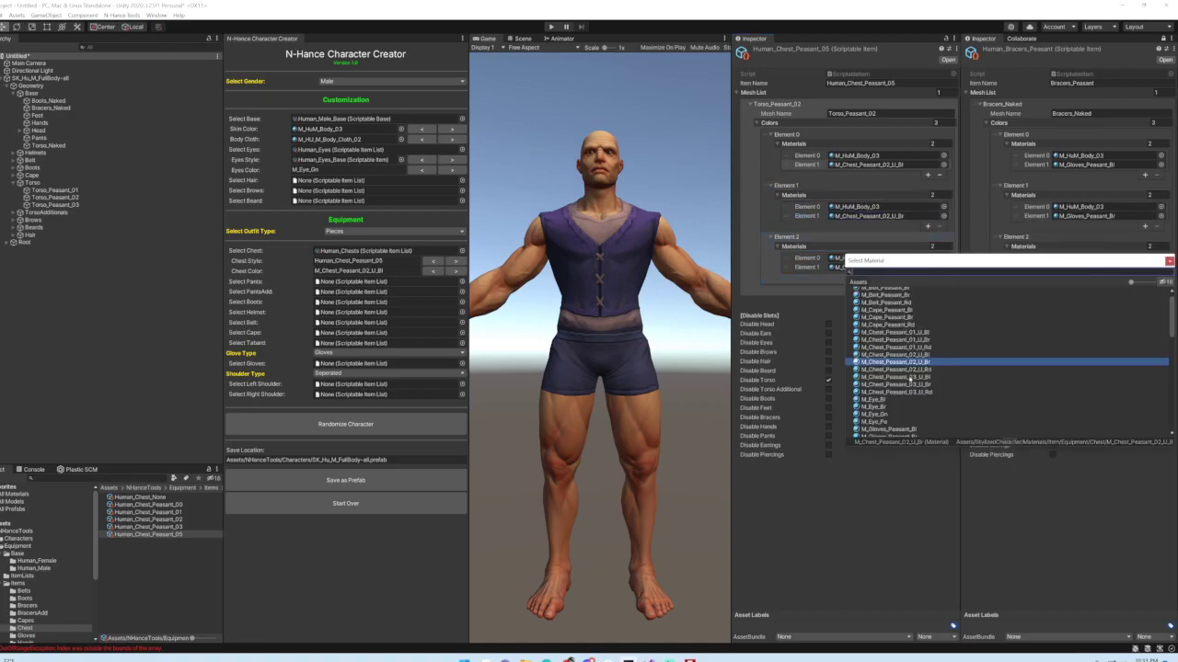
pyautogui.click(916, 370)
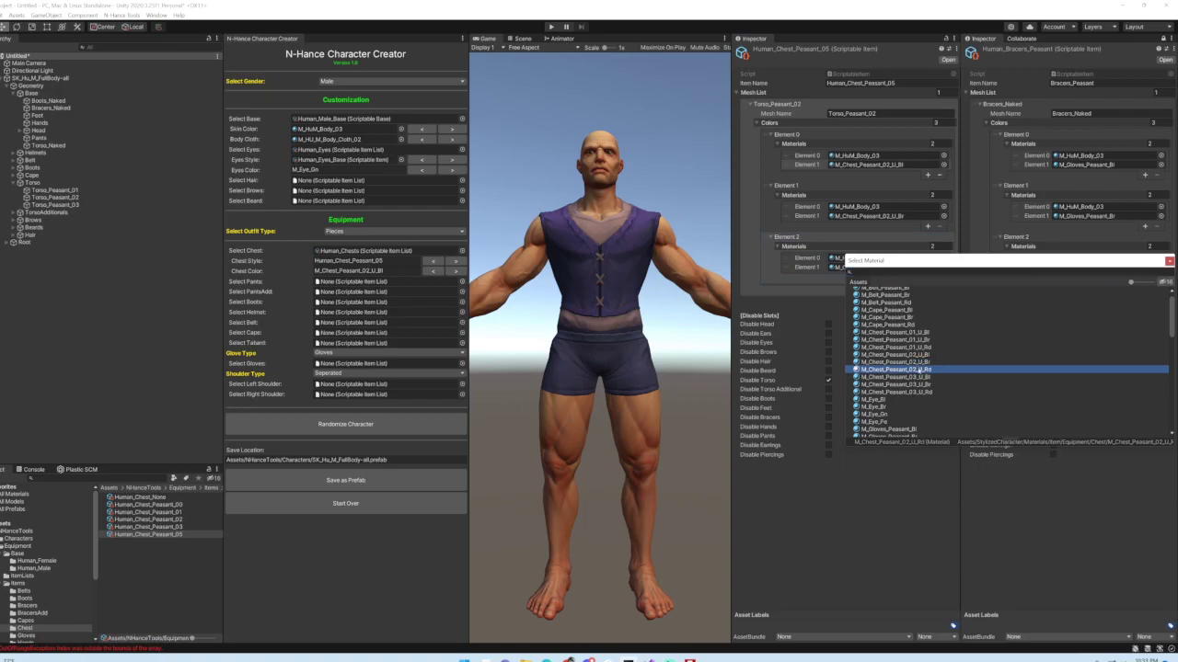
pyautogui.doubleClick(919, 370)
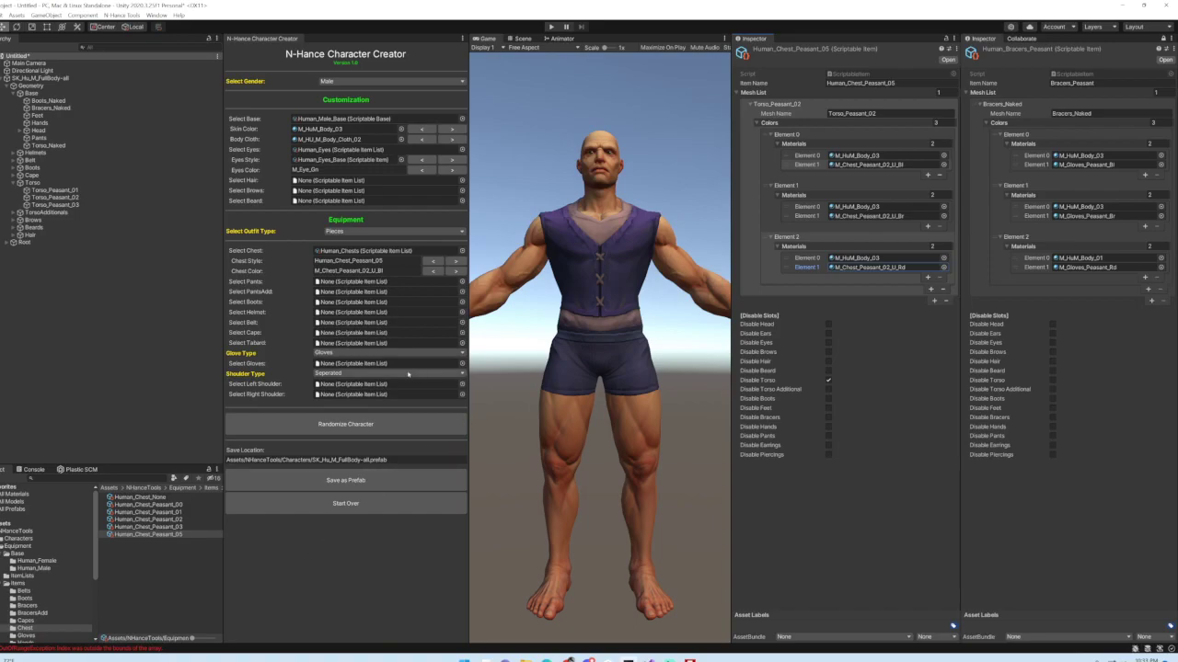
# - Cycle back and forth through the chest color variants of Human_Chest_Peasant_05 to check each on the character
pyautogui.click(456, 272)
pyautogui.click(455, 273)
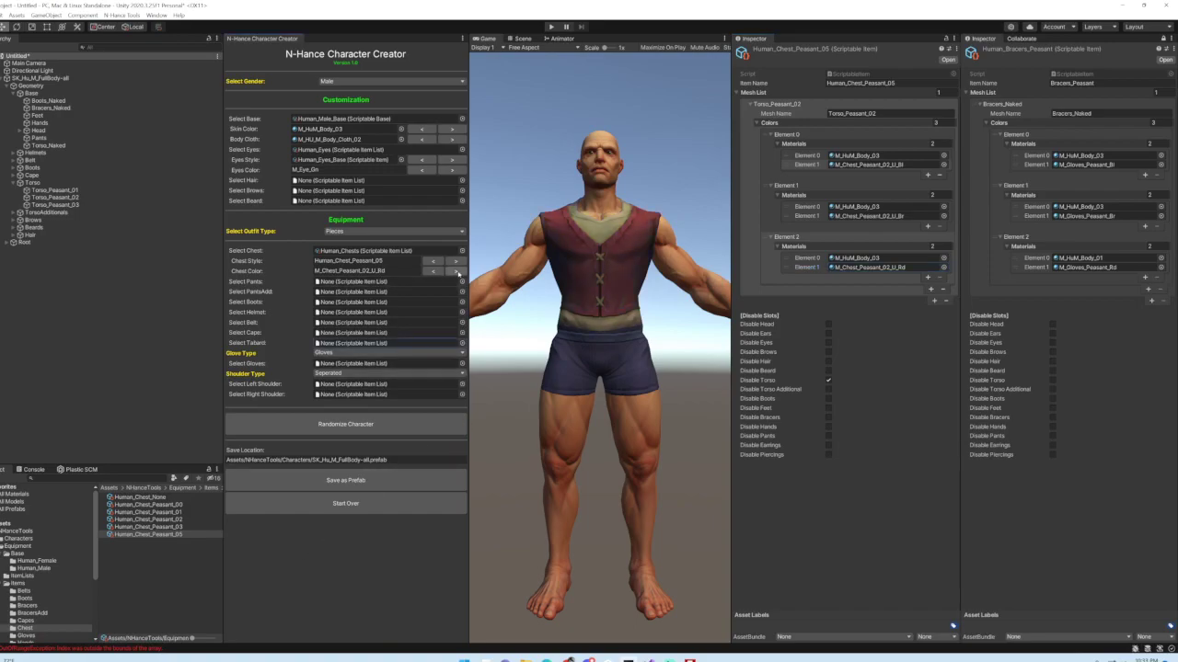
pyautogui.click(455, 273)
pyautogui.click(455, 273)
pyautogui.click(455, 274)
pyautogui.click(433, 273)
pyautogui.click(434, 273)
pyautogui.click(454, 273)
pyautogui.click(454, 273)
pyautogui.click(432, 273)
pyautogui.click(432, 273)
pyautogui.click(431, 274)
pyautogui.click(453, 272)
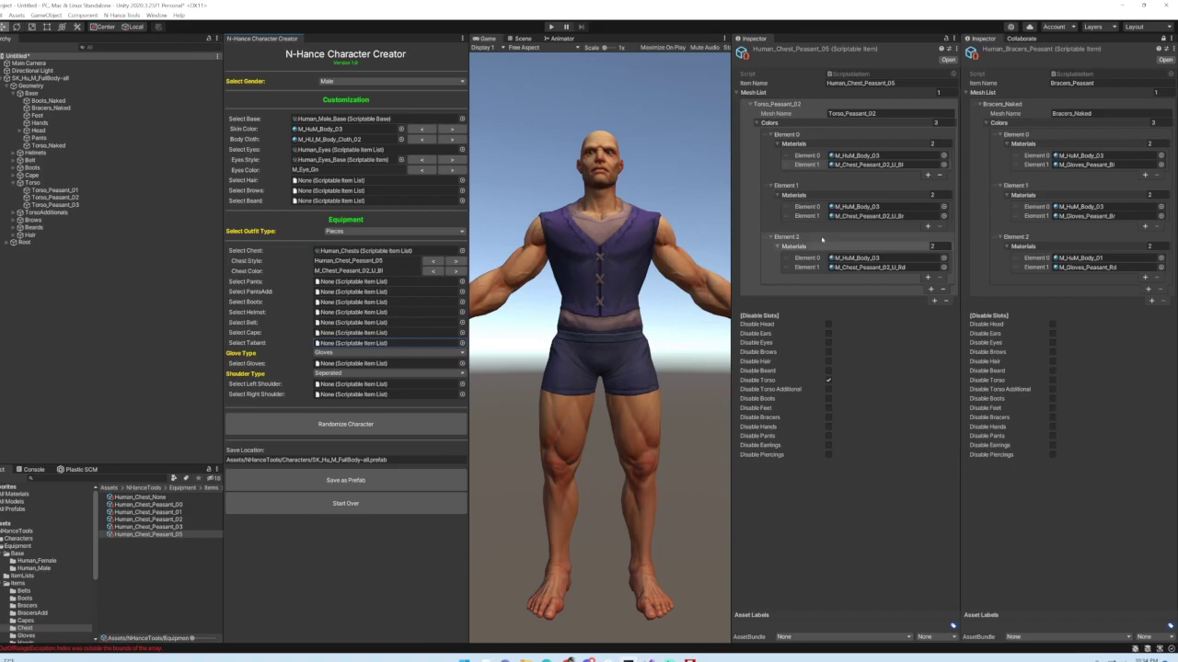
# - Add a second Mesh List entry to the chest item and set its Mesh Name to TorsoAdditional_Peasant
pyautogui.click(933, 301)
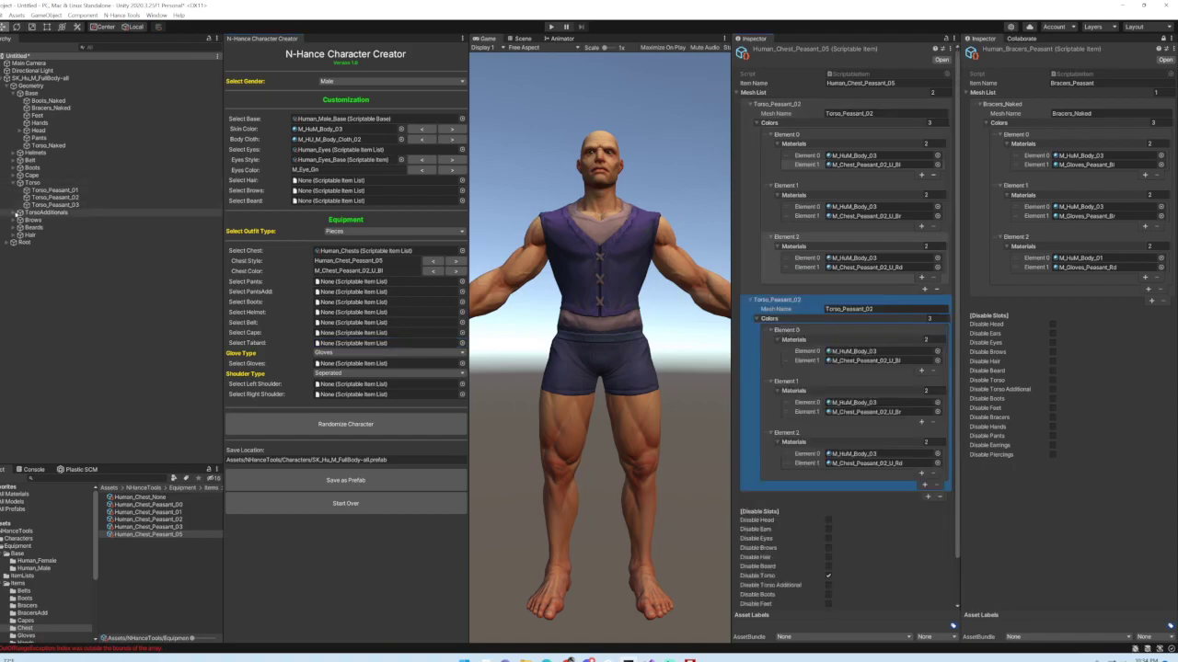
pyautogui.click(11, 212)
pyautogui.click(893, 314)
pyautogui.hotkey('ctrl', 'a')
pyautogui.write('Tors')
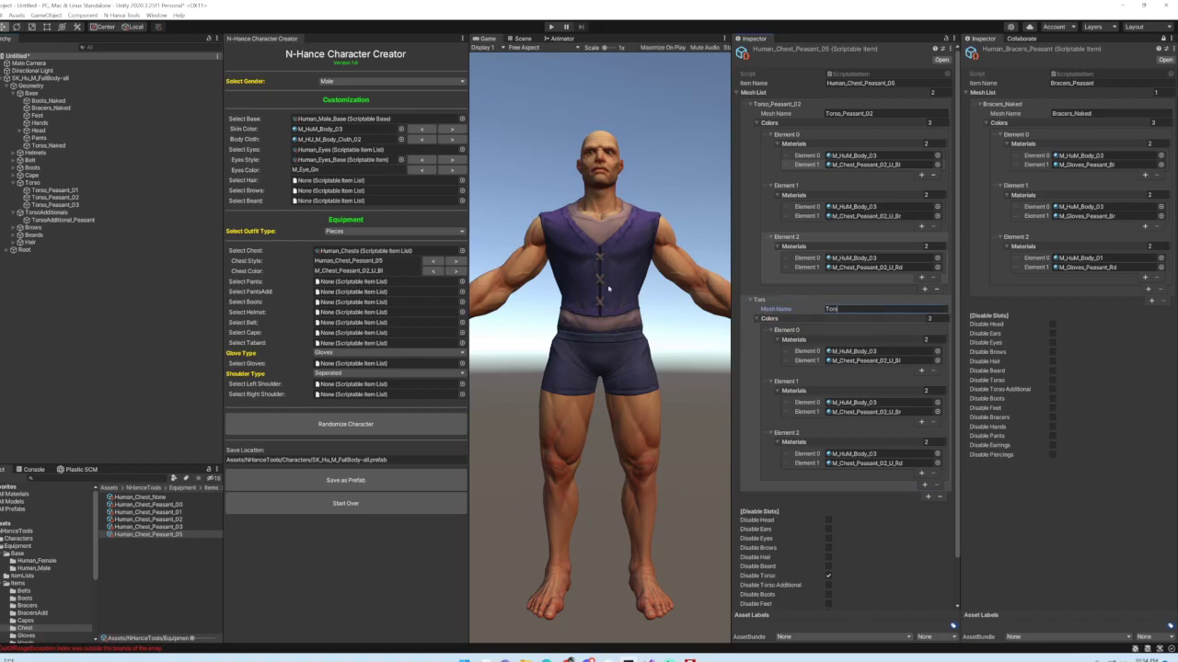
pyautogui.write('oAdditional_Peasant')
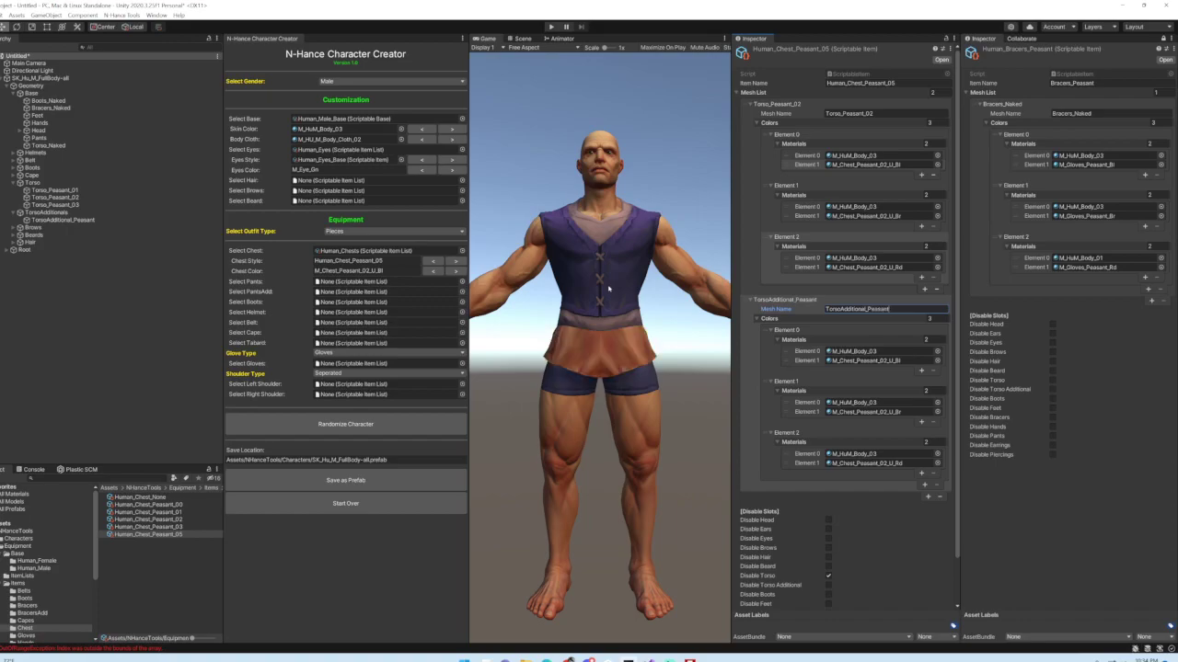
# - Remove the M_HuM_Body_03 material from all three colors of the TorsoAdditional_Peasant mesh
pyautogui.click(800, 353)
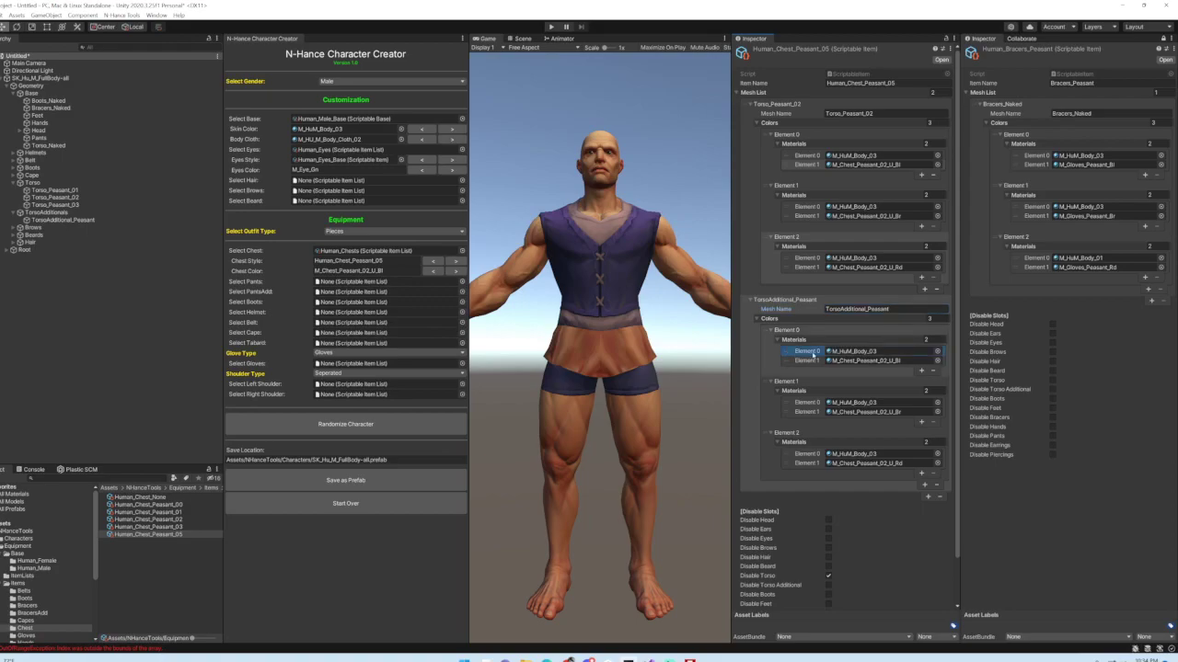
pyautogui.press('Delete')
pyautogui.click(800, 392)
pyautogui.press('Delete')
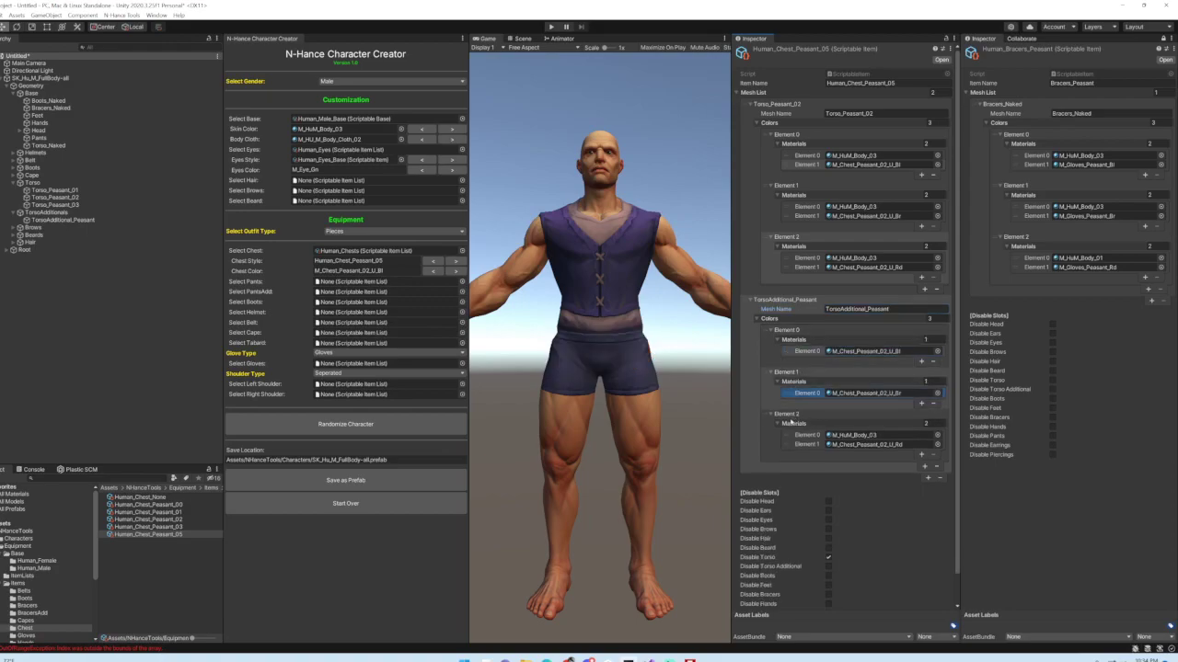
pyautogui.click(798, 435)
pyautogui.press('Delete')
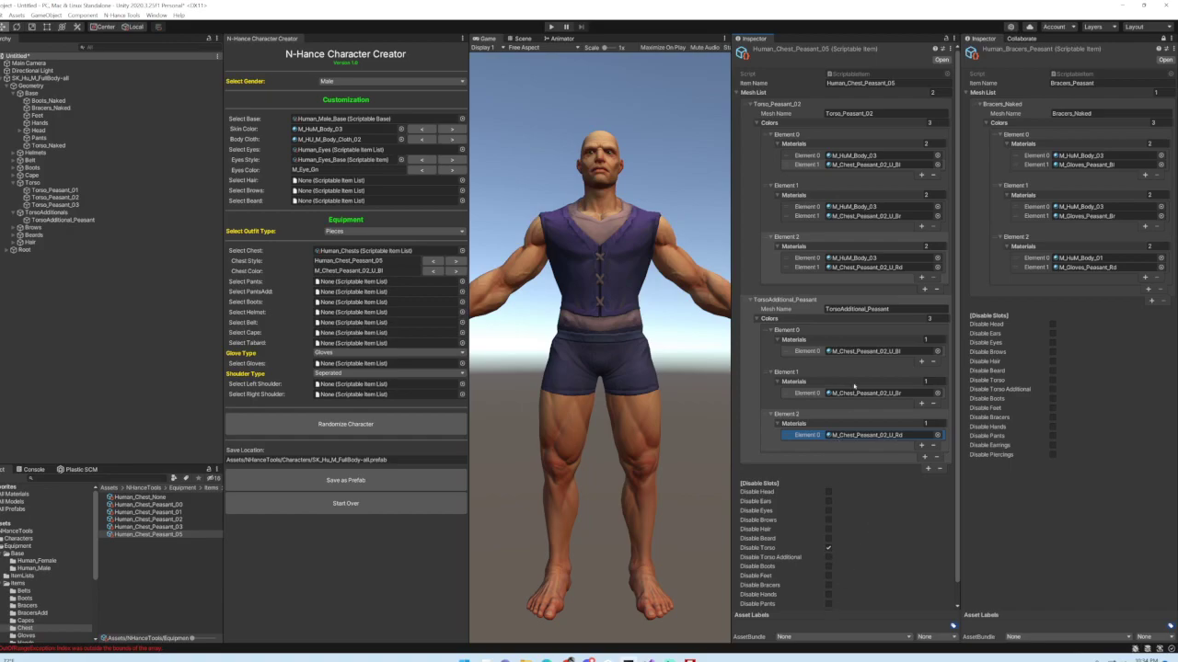
# - Set the materials of TorsoAdditional_Peasant's three colors to M_Set_Peasant_Bl, M_Set_Peasant_Br and M_Set_Peasant_Rd respectively
pyautogui.click(937, 351)
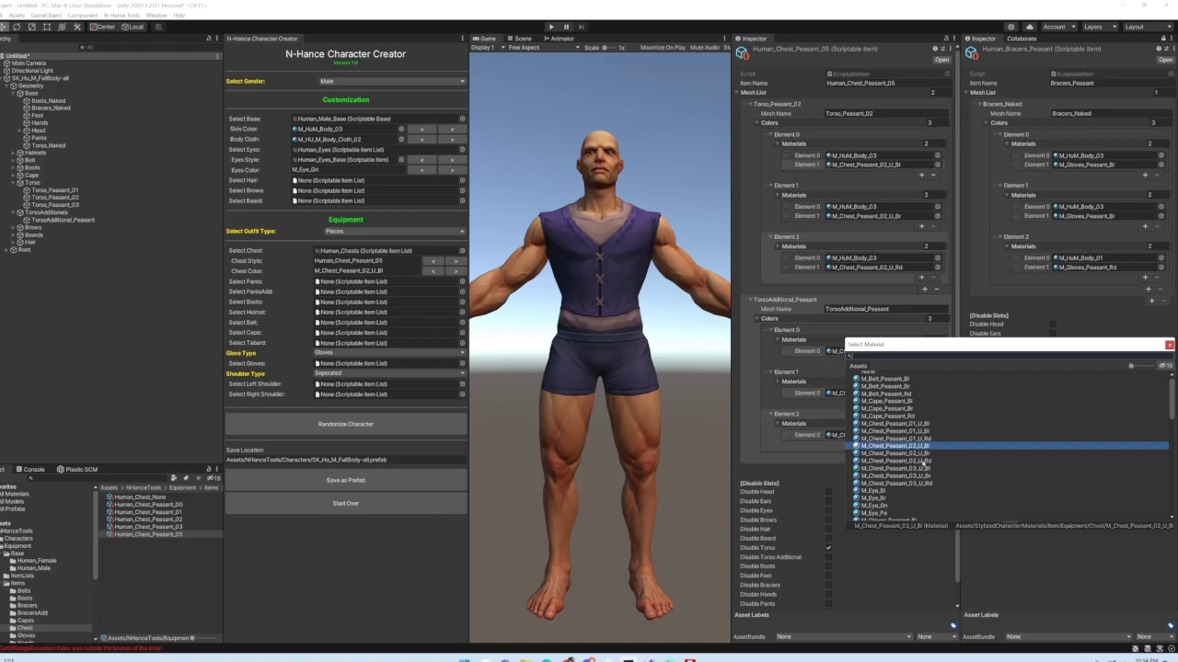
pyautogui.scroll(-10, 920, 454)
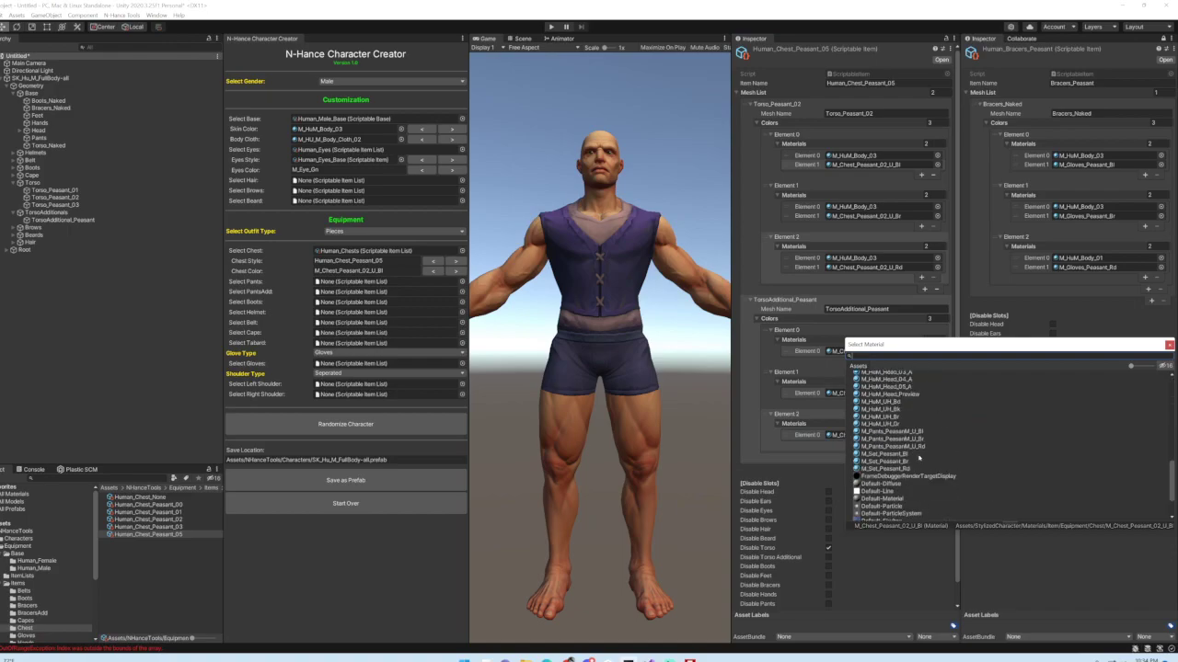
pyautogui.doubleClick(883, 454)
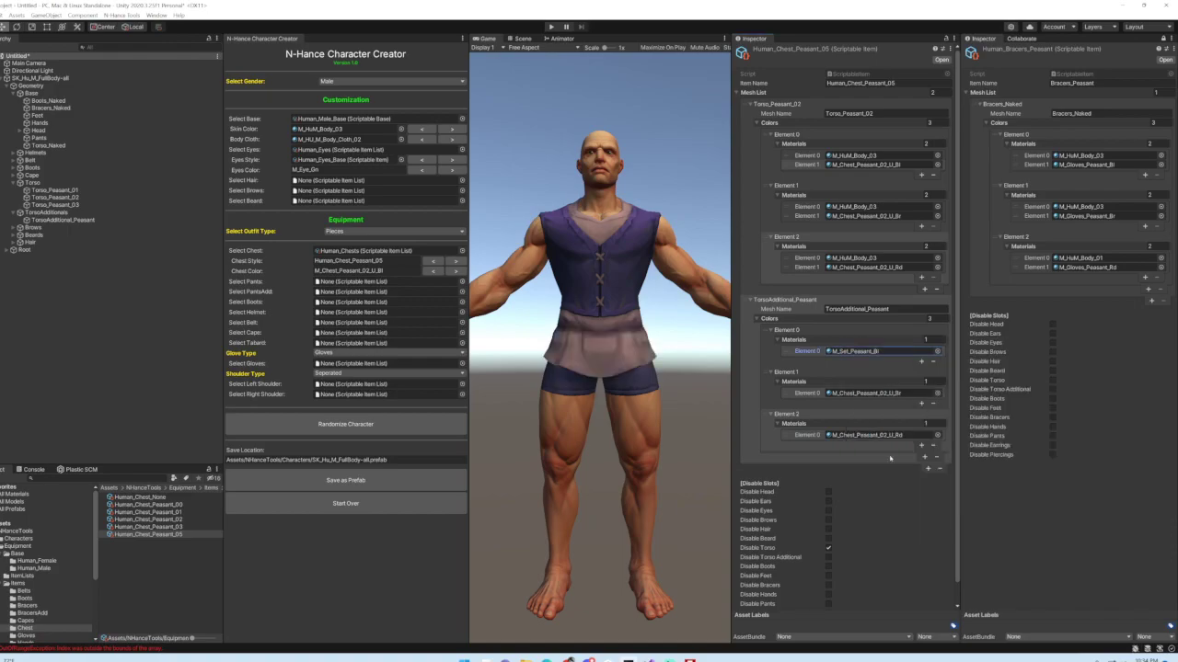
pyautogui.click(936, 393)
pyautogui.scroll(-5, 884, 516)
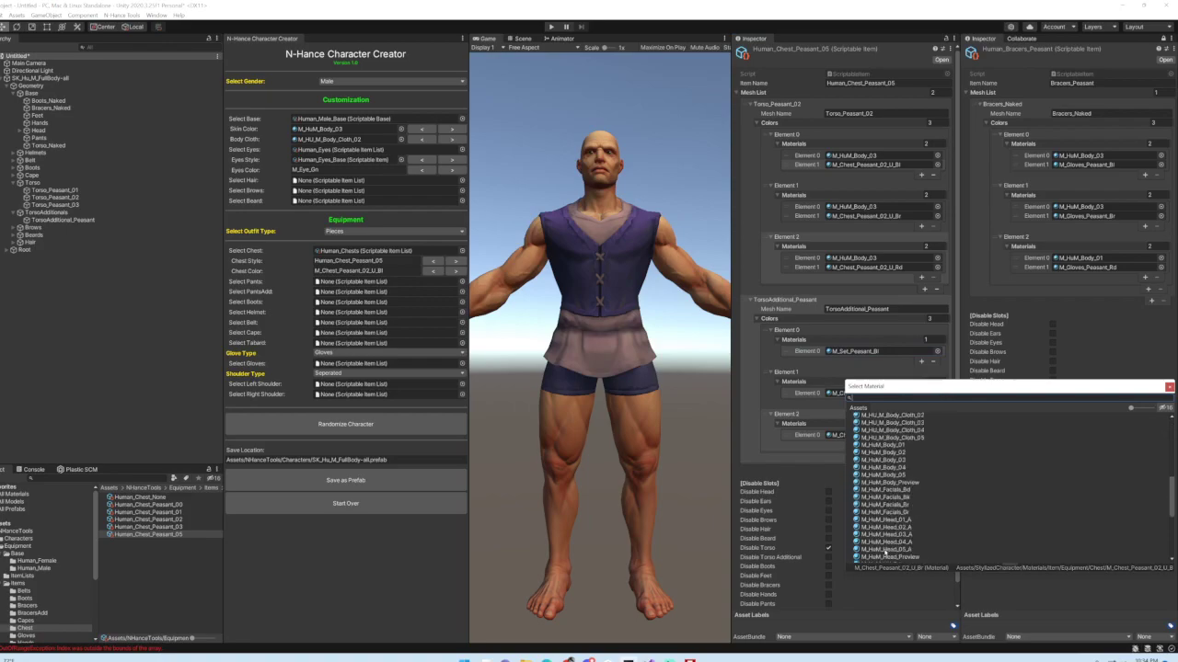
pyautogui.doubleClick(892, 513)
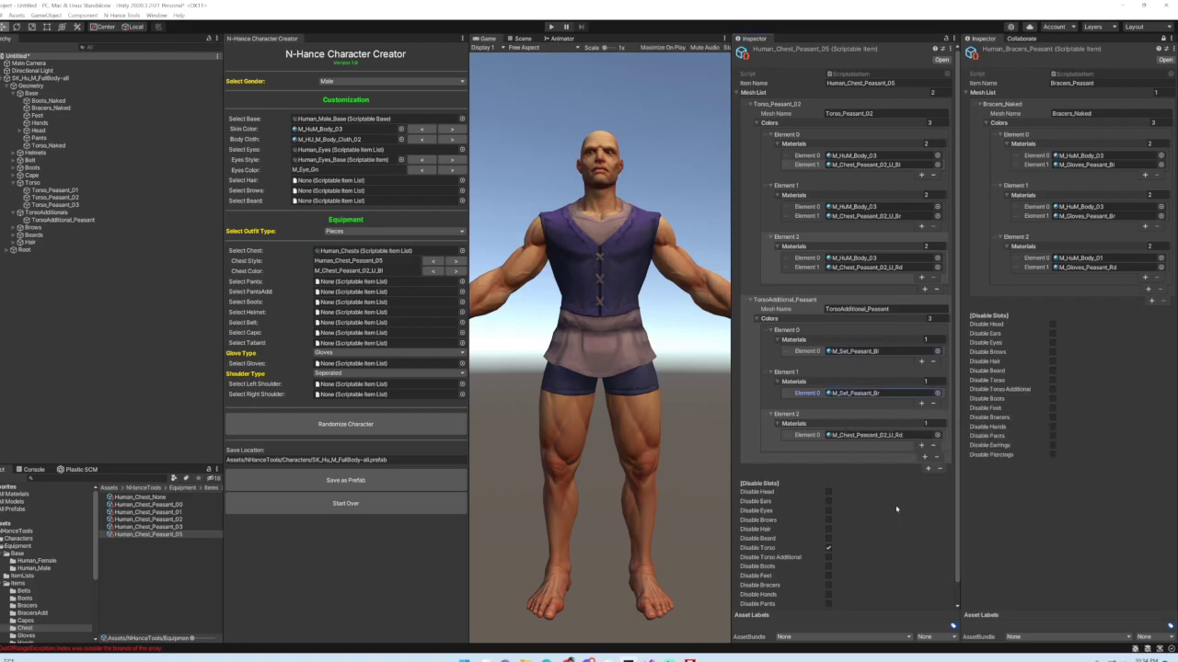
pyautogui.click(937, 434)
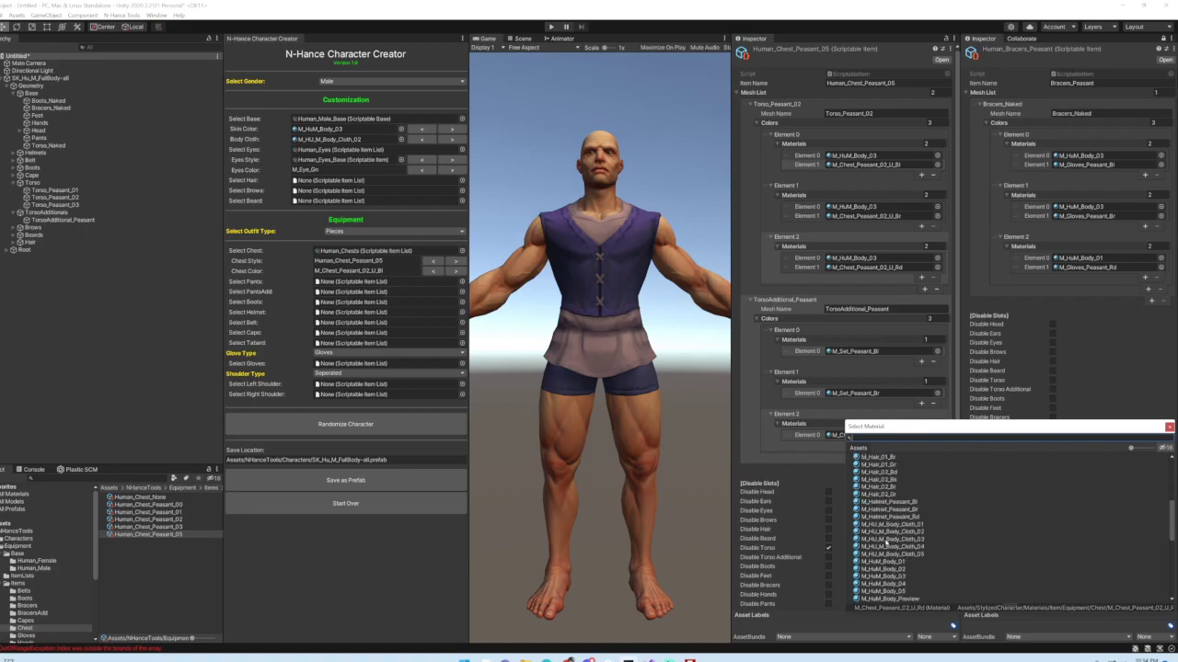
pyautogui.scroll(-3, 890, 563)
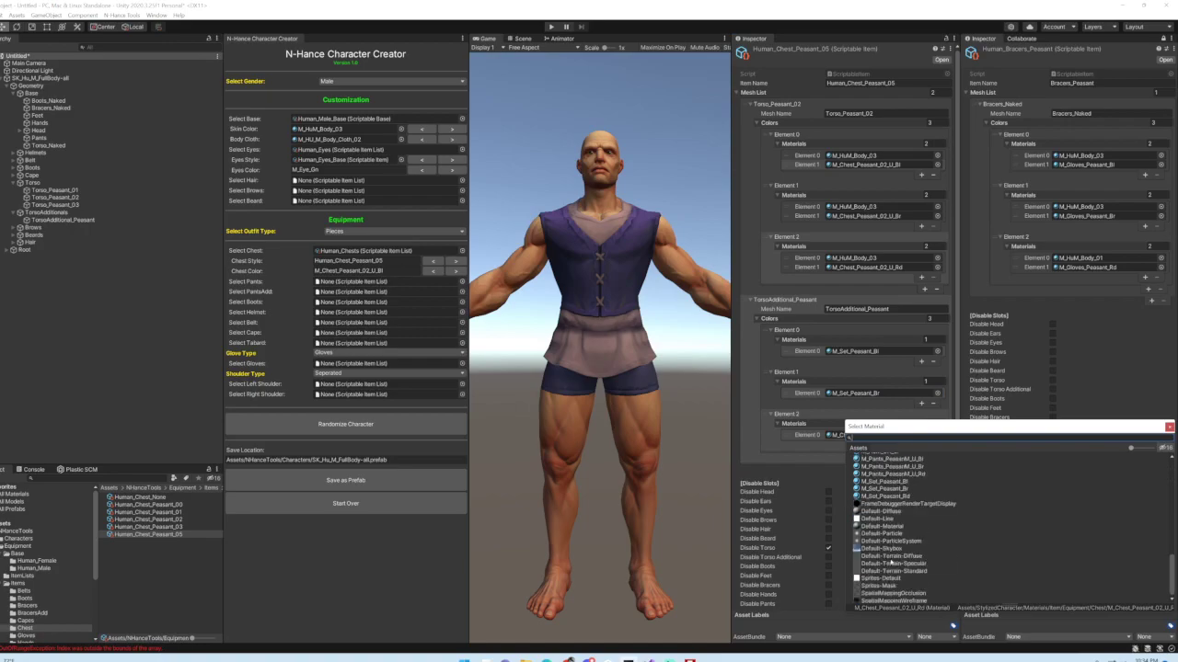
pyautogui.doubleClick(891, 496)
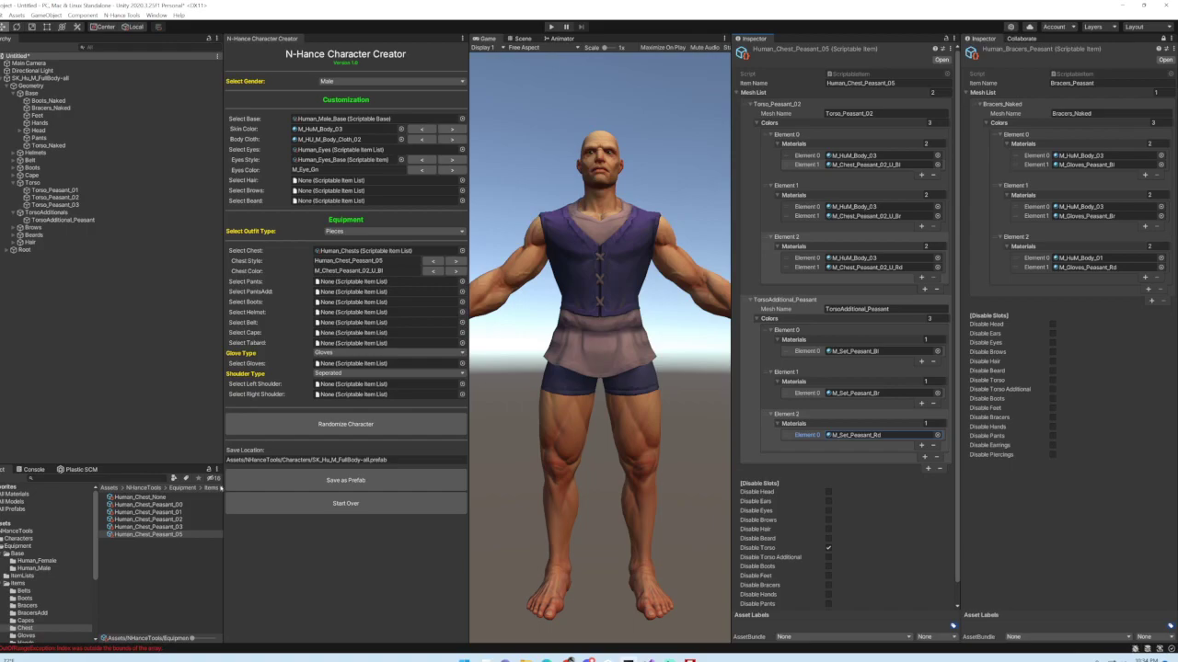
# - Cycle through the three chest colors to check the vest and skirt materials together on the character
pyautogui.click(448, 272)
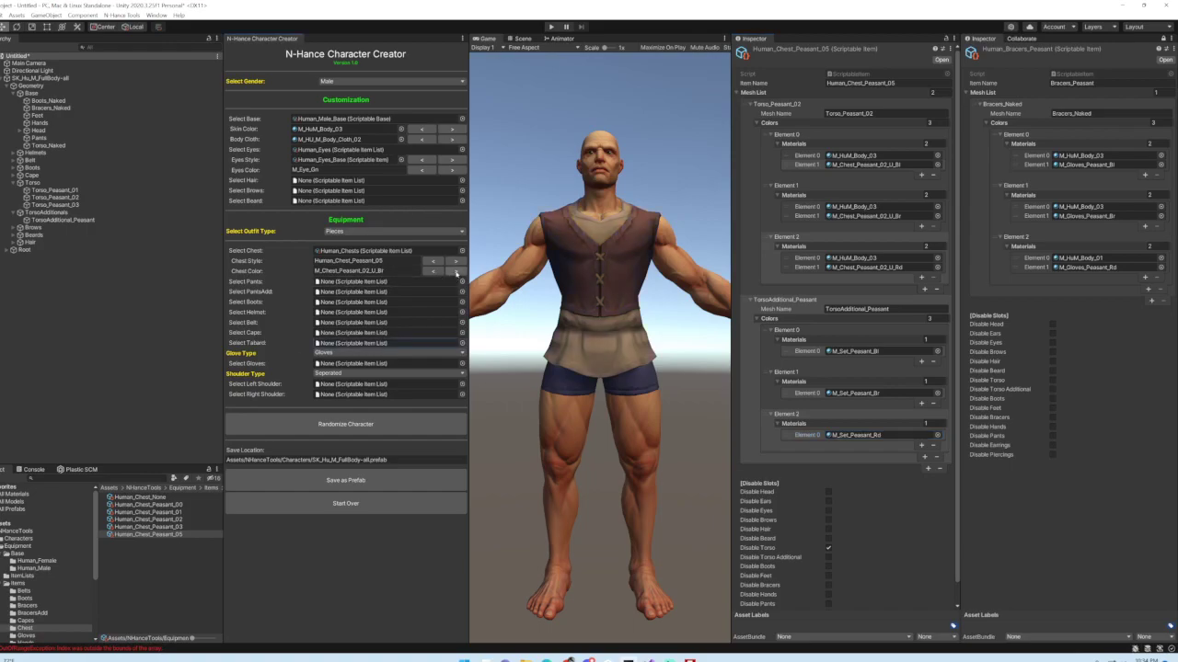
pyautogui.click(446, 272)
pyautogui.click(447, 273)
# - Step through the other chest styles down to Chest_Peasant_01 for comparison, and return to Human_Chest_Peasant_05
pyautogui.click(455, 262)
pyautogui.click(457, 262)
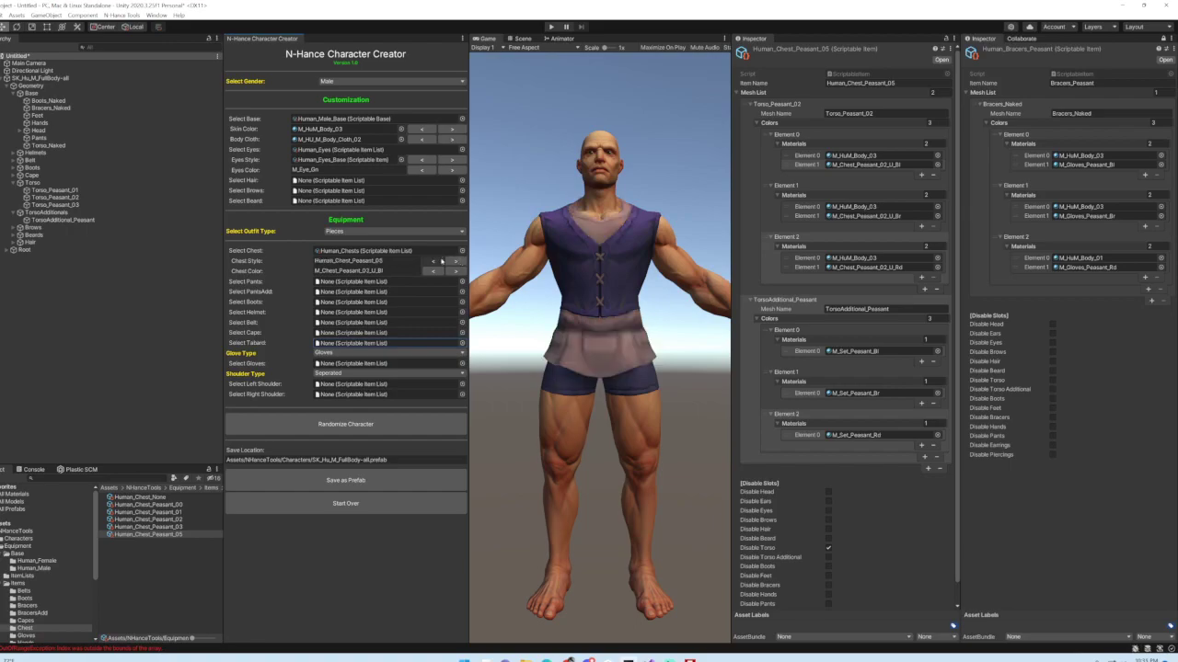
pyautogui.click(440, 261)
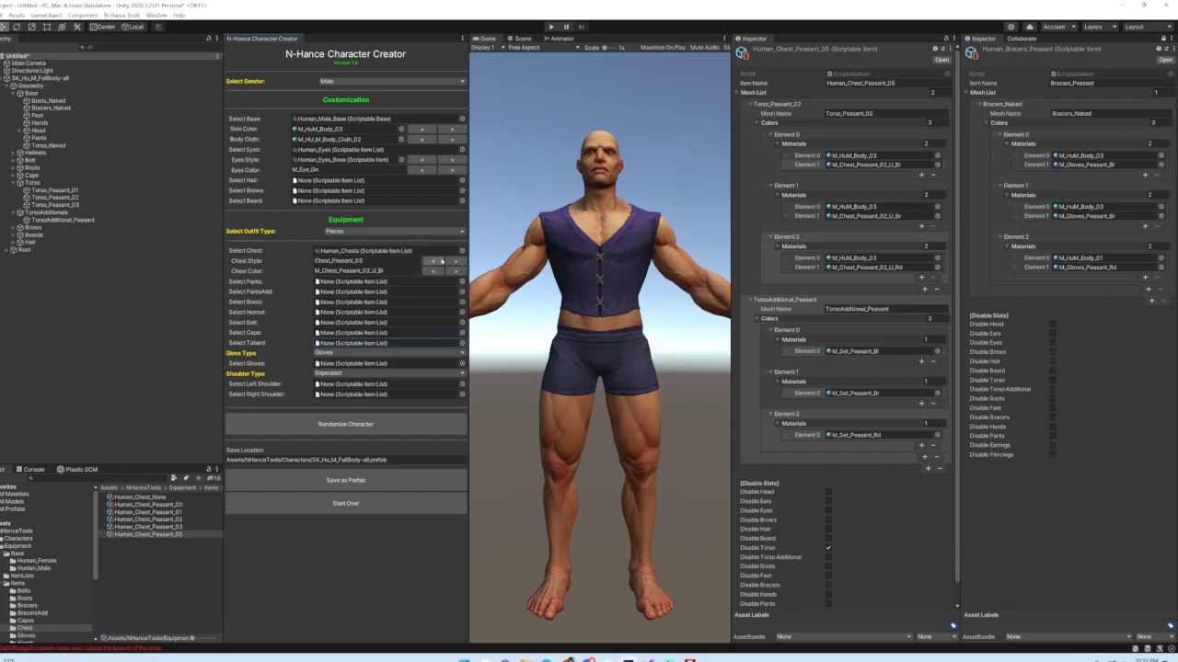
pyautogui.click(441, 262)
pyautogui.click(441, 261)
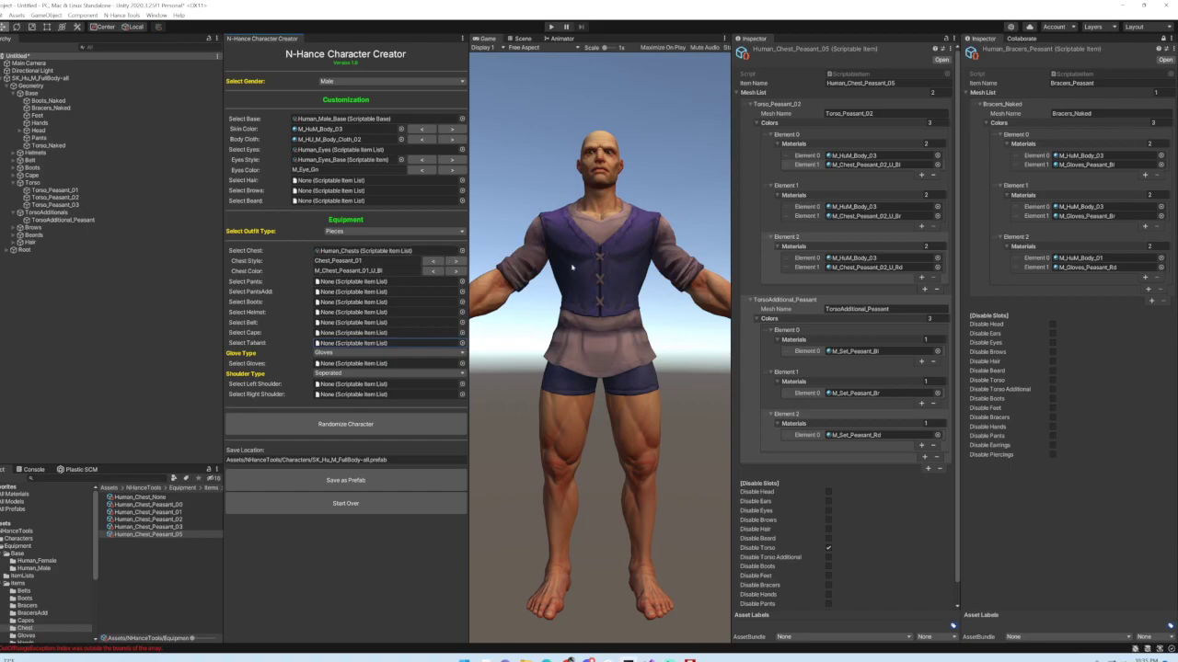
pyautogui.scroll(-1, 778, 497)
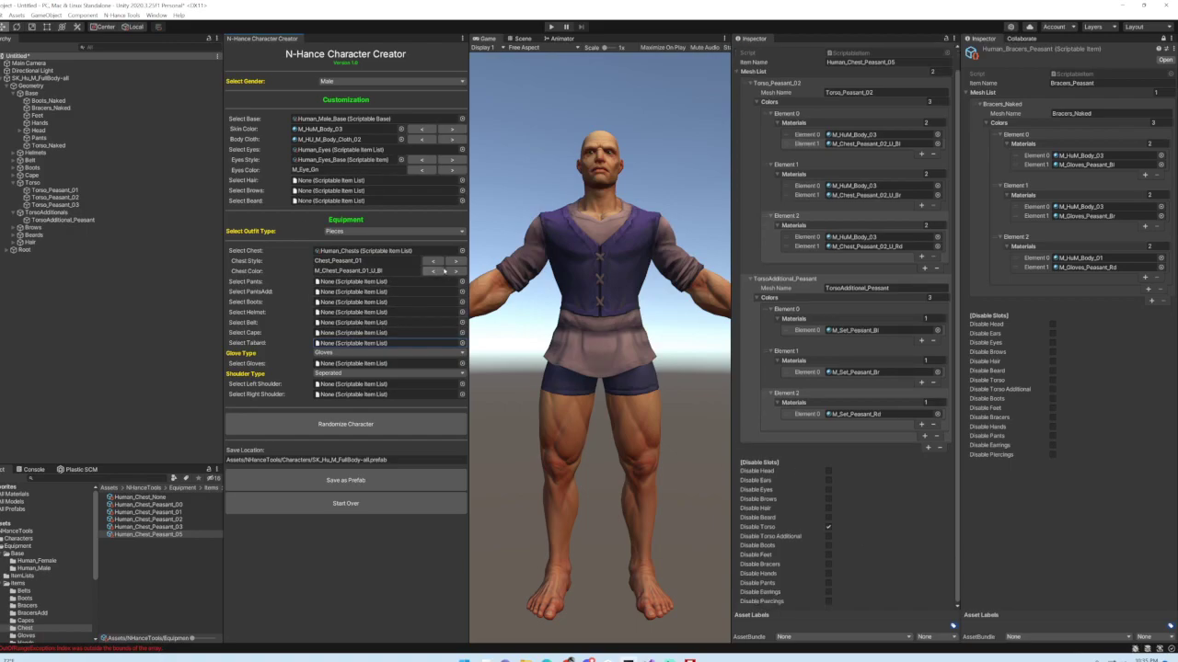
pyautogui.click(453, 261)
pyautogui.click(453, 261)
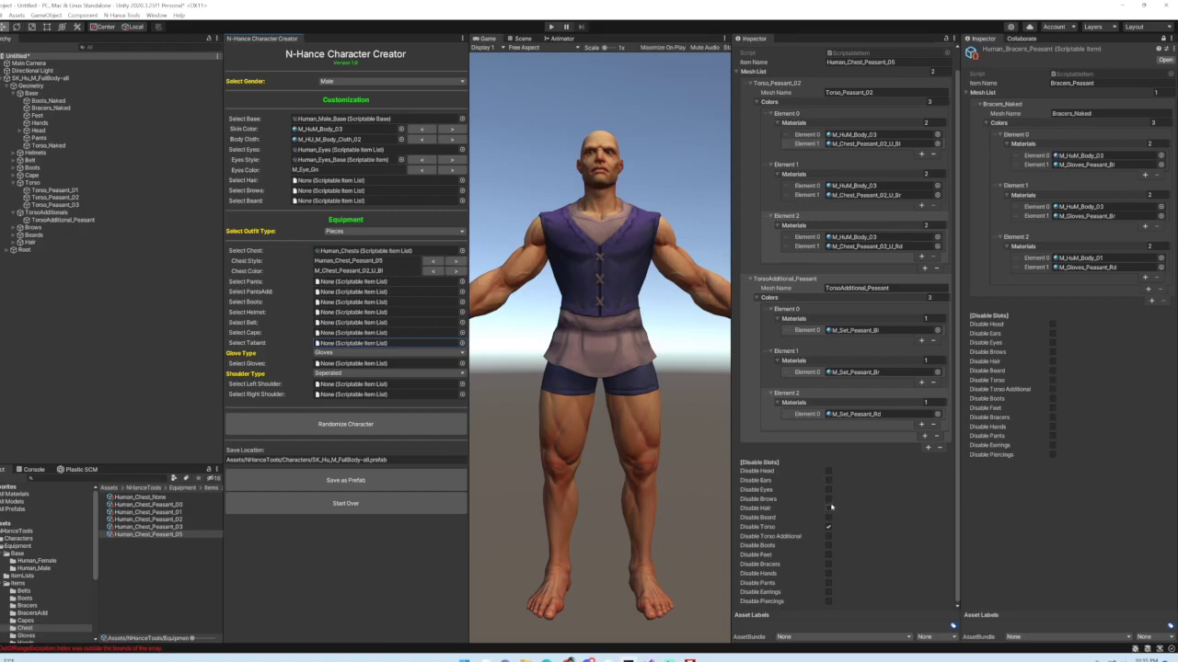
# - Try Disable Hair and Disable Hands in the chest item's disabled slots
pyautogui.click(828, 526)
pyautogui.click(828, 509)
# - Close the Human_Bracers_Peasant Inspector, dock the chest item's Inspector beside Collaborate and widen the Game view
pyautogui.rightClick(984, 39)
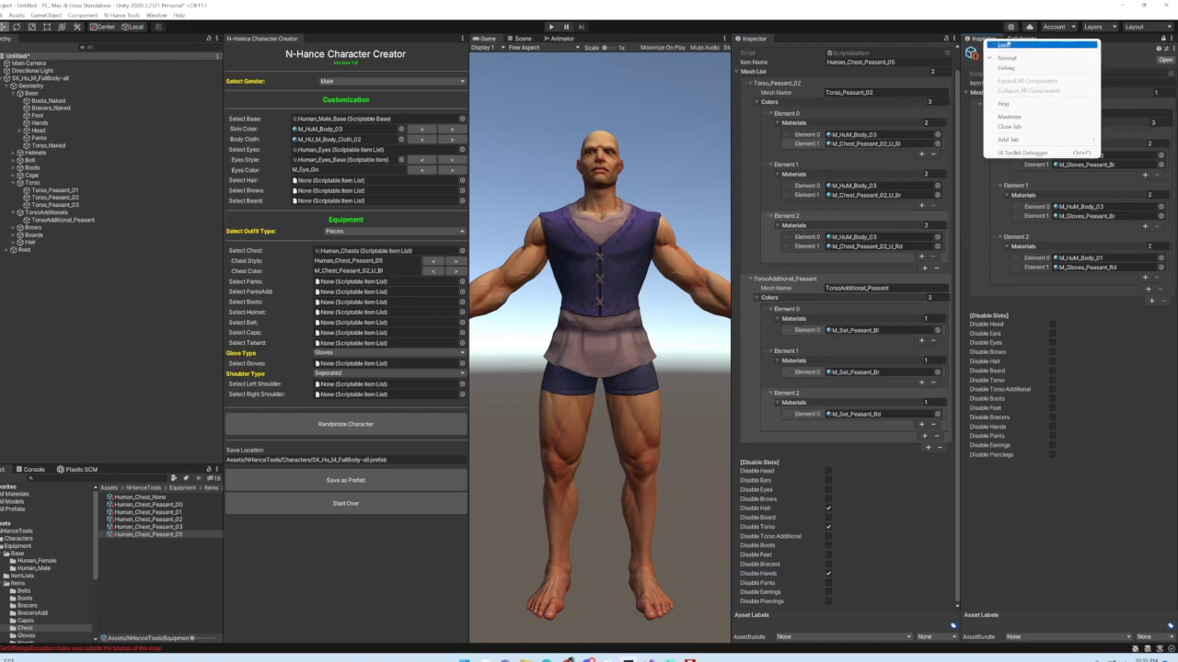
pyautogui.click(1008, 126)
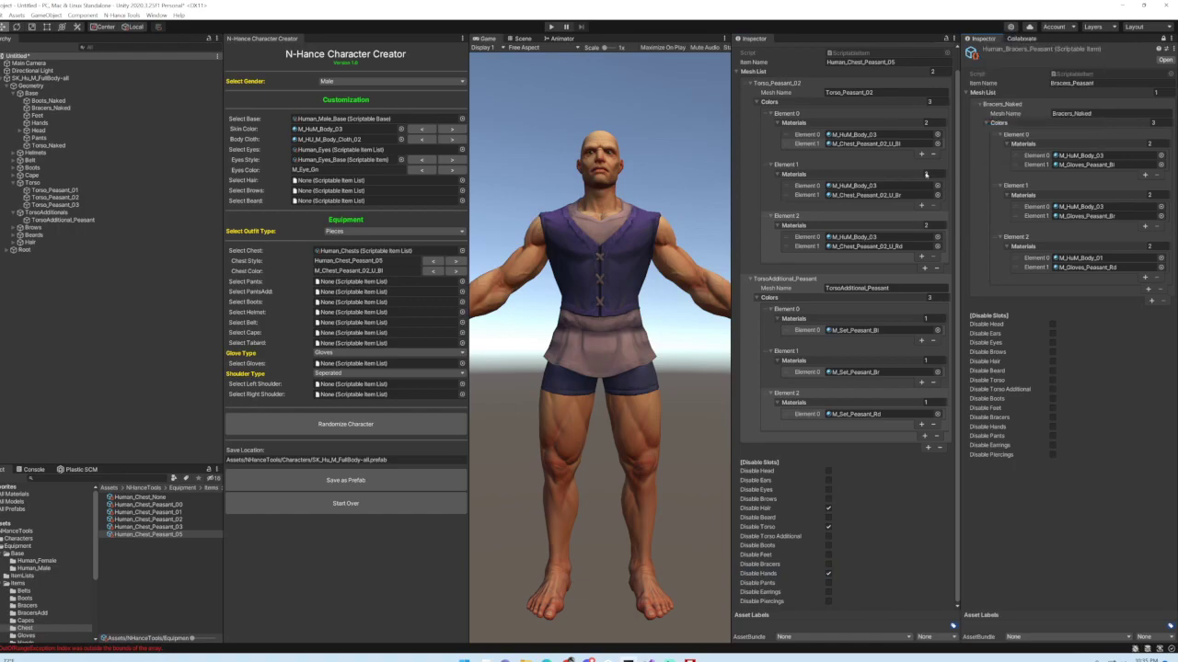
pyautogui.moveTo(747, 40); pyautogui.dragTo(1020, 38)
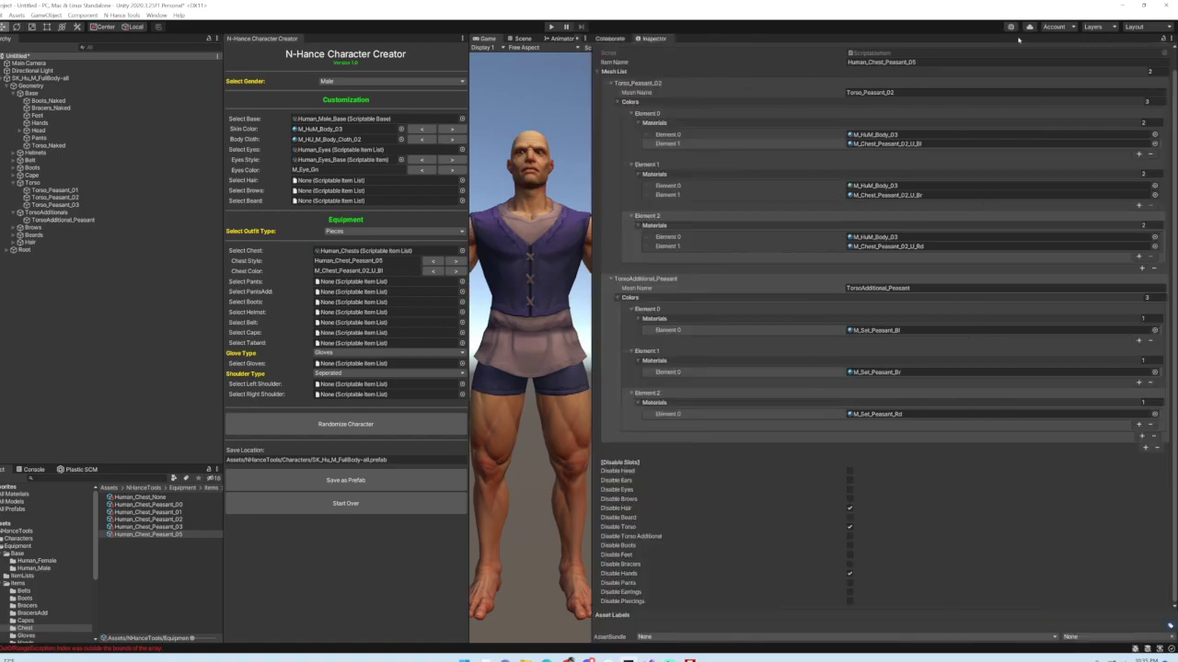
pyautogui.moveTo(589, 77); pyautogui.dragTo(950, 87)
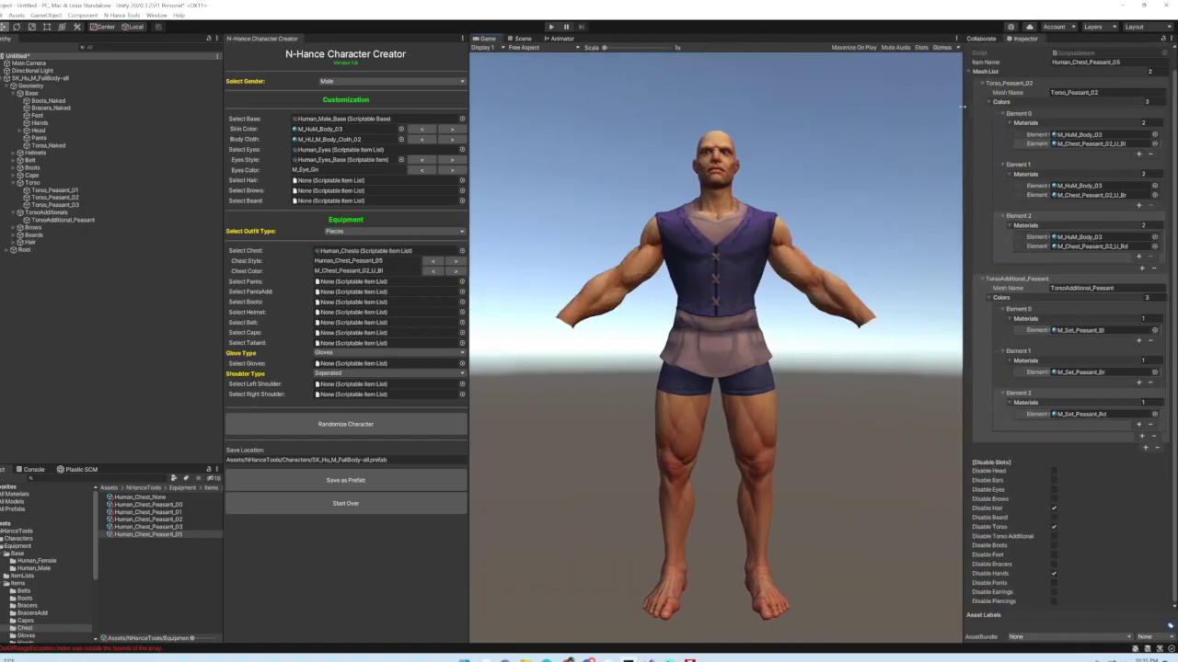
# - Try disabling every remaining slot except Head and Ears on the chest item to see its effect on the character
pyautogui.click(1046, 545)
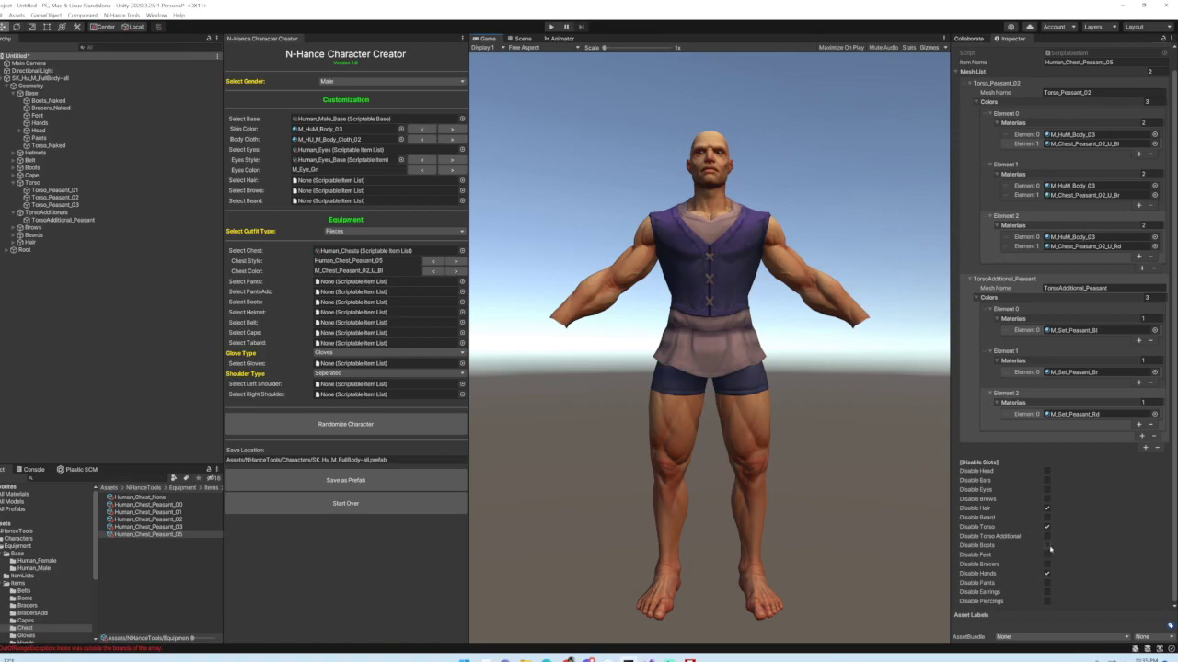
pyautogui.click(1046, 555)
pyautogui.click(1046, 564)
pyautogui.click(1046, 582)
pyautogui.click(1046, 592)
pyautogui.click(1046, 601)
pyautogui.click(1046, 536)
pyautogui.click(1046, 518)
pyautogui.click(1046, 498)
pyautogui.click(1046, 489)
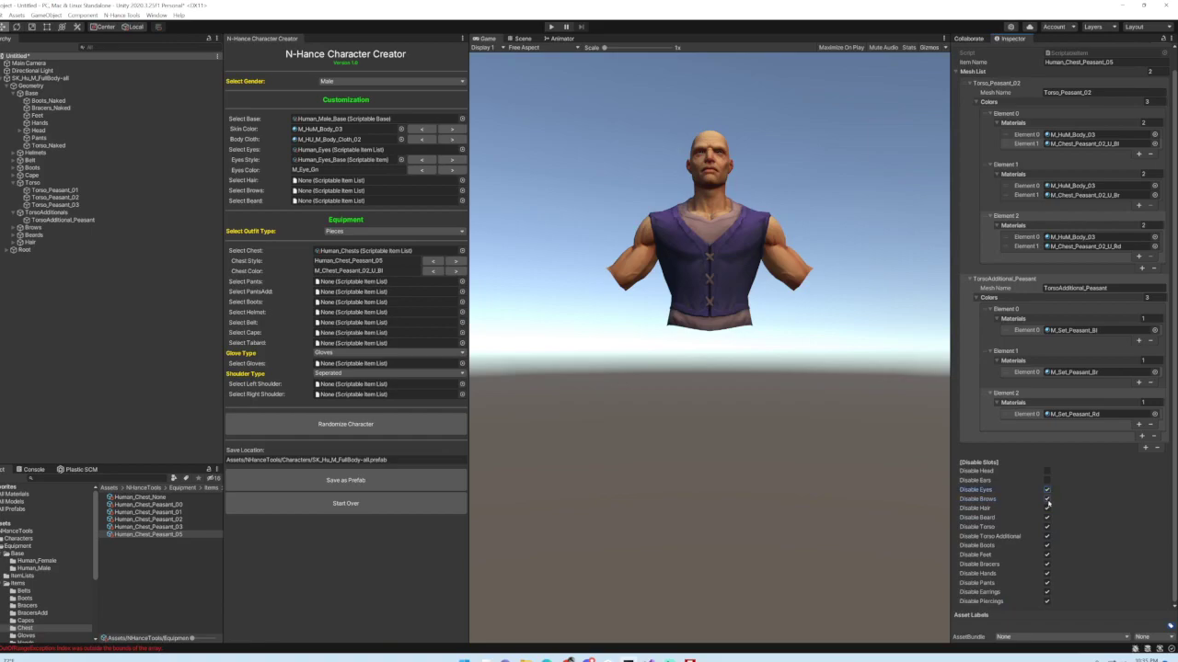
# - Turn off all the enabled Disable Slots options of the chest item, from Eyes through Piercings
pyautogui.click(1047, 508)
pyautogui.click(1047, 518)
pyautogui.click(1047, 527)
pyautogui.click(1047, 536)
pyautogui.click(1047, 545)
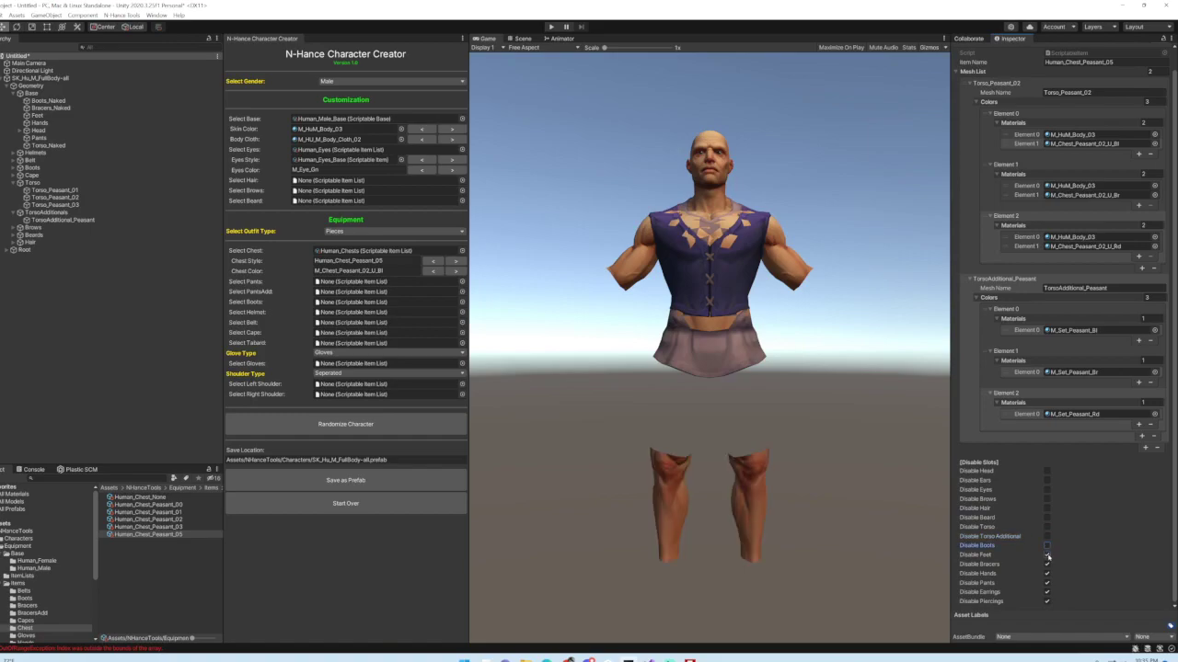
pyautogui.click(1047, 555)
pyautogui.click(1047, 564)
pyautogui.click(1047, 573)
pyautogui.click(1047, 582)
pyautogui.click(1047, 591)
pyautogui.click(1047, 602)
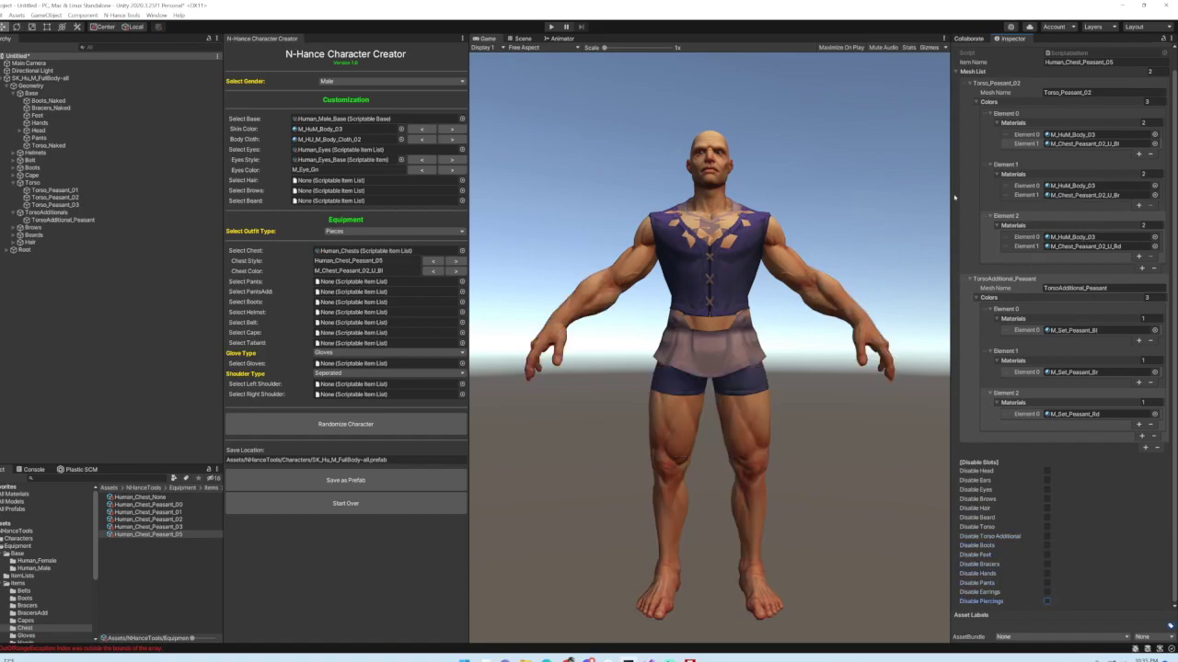
# - Turn on Disable Torso for Human_Chest_Peasant_05
pyautogui.scroll(1, 993, 83)
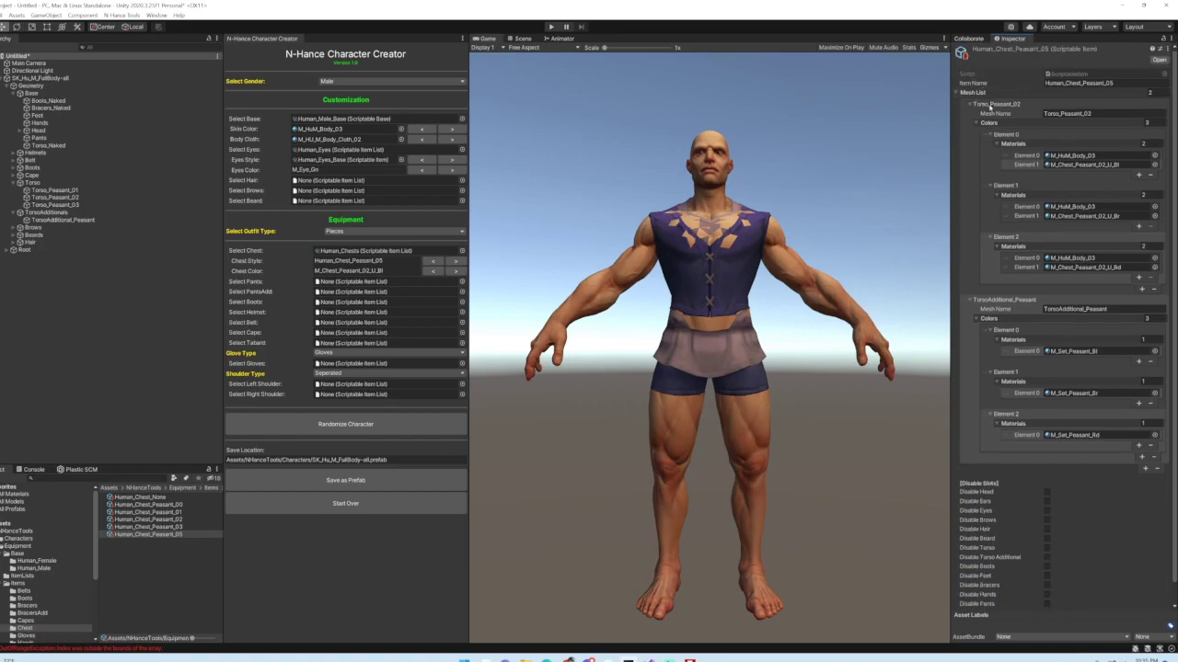
pyautogui.click(1097, 112)
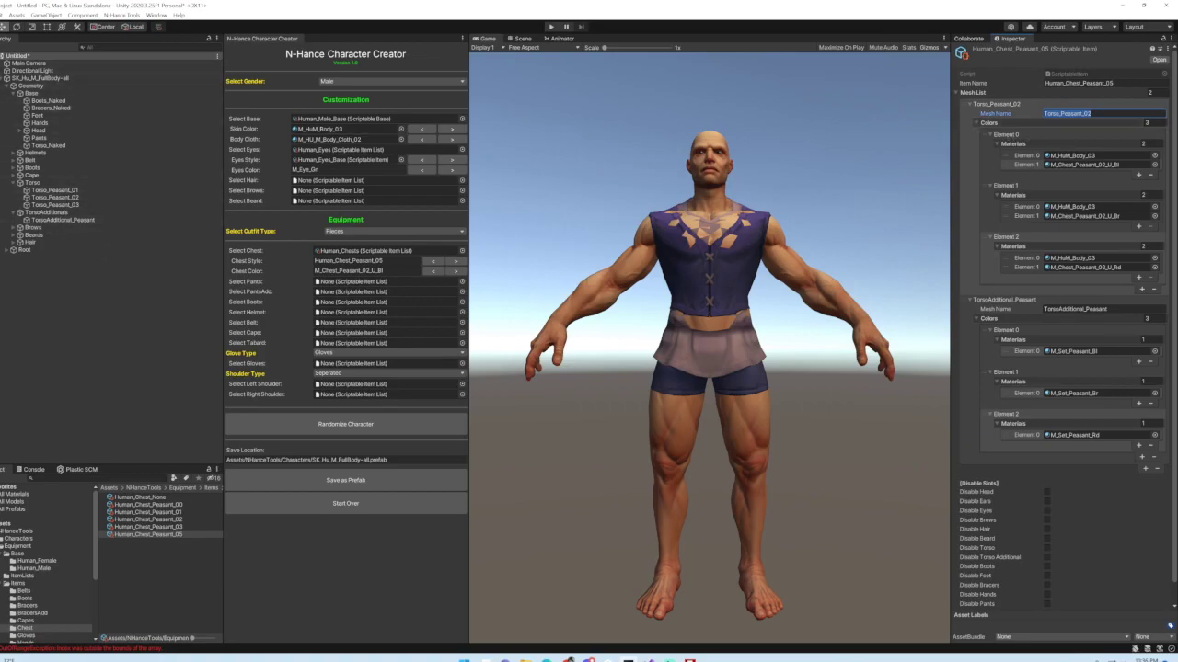
pyautogui.click(1047, 548)
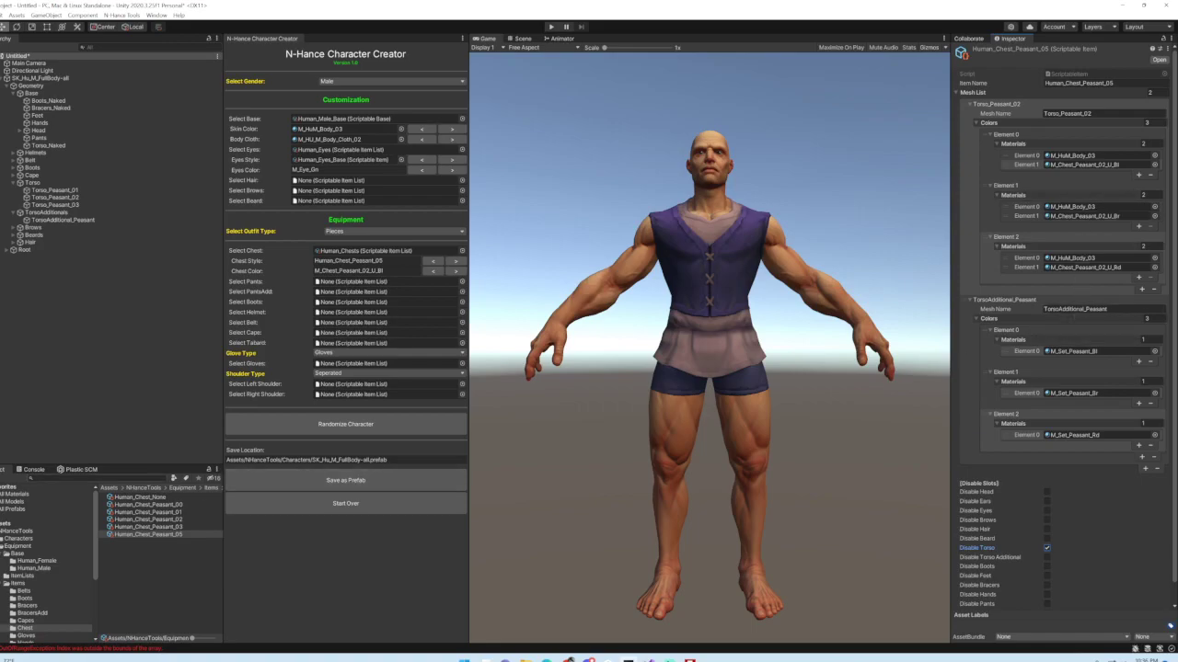
# - Look through the Bracers and Chest item folders in the project
pyautogui.click(28, 606)
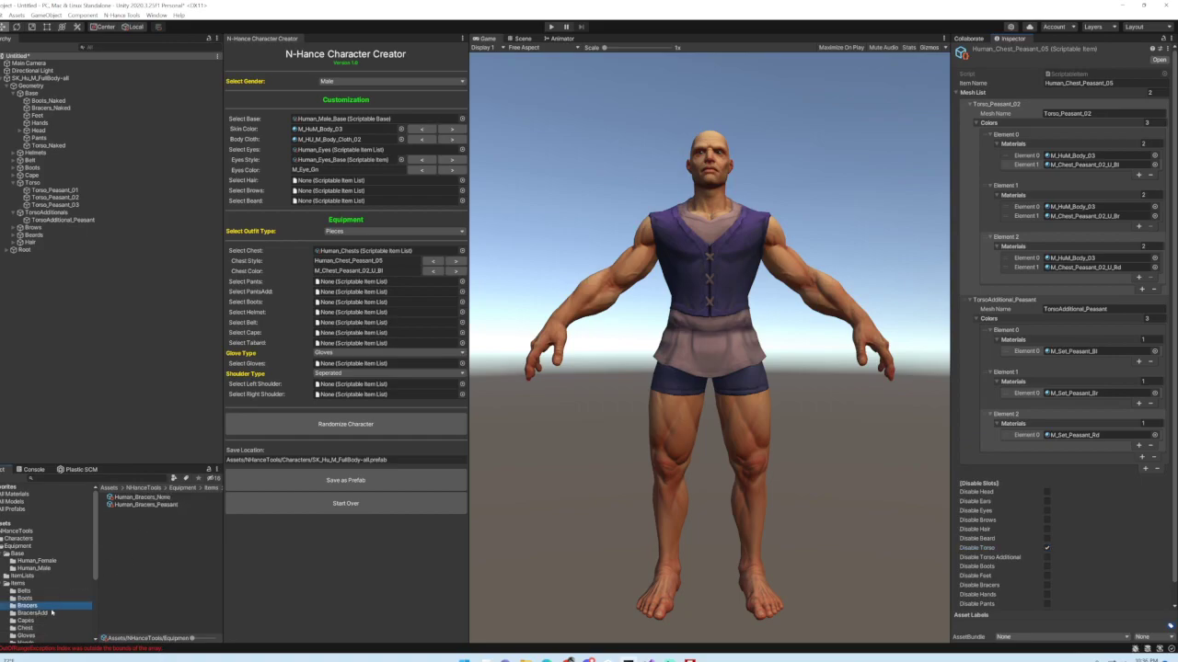
pyautogui.scroll(-3, 34, 591)
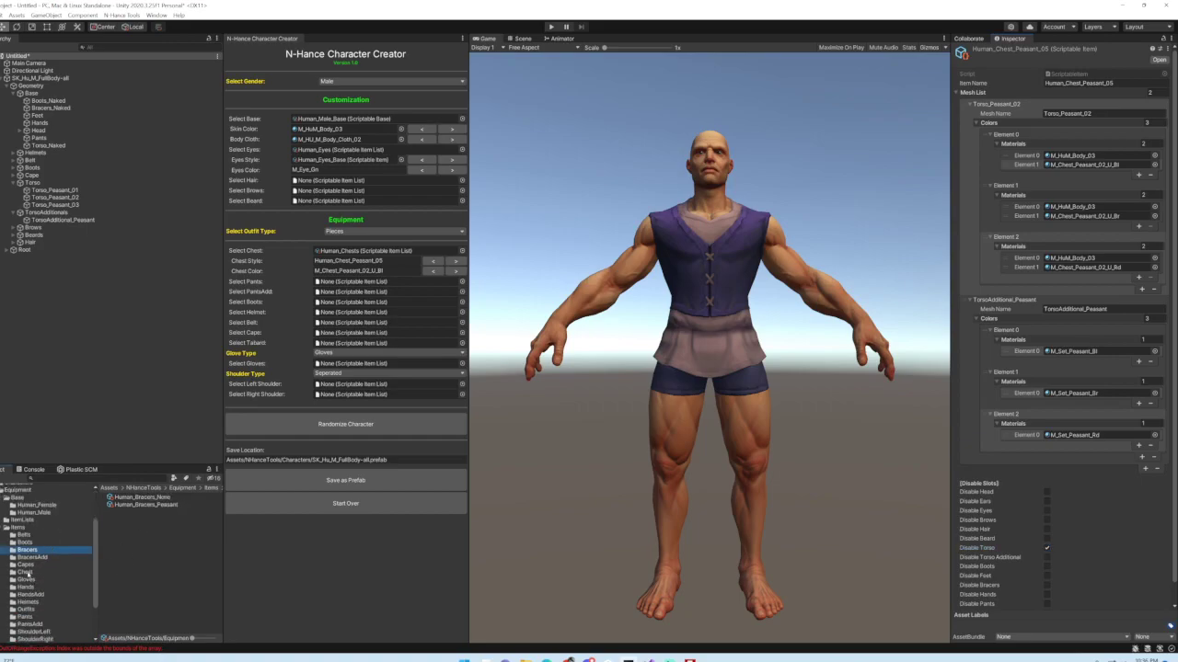
pyautogui.click(28, 572)
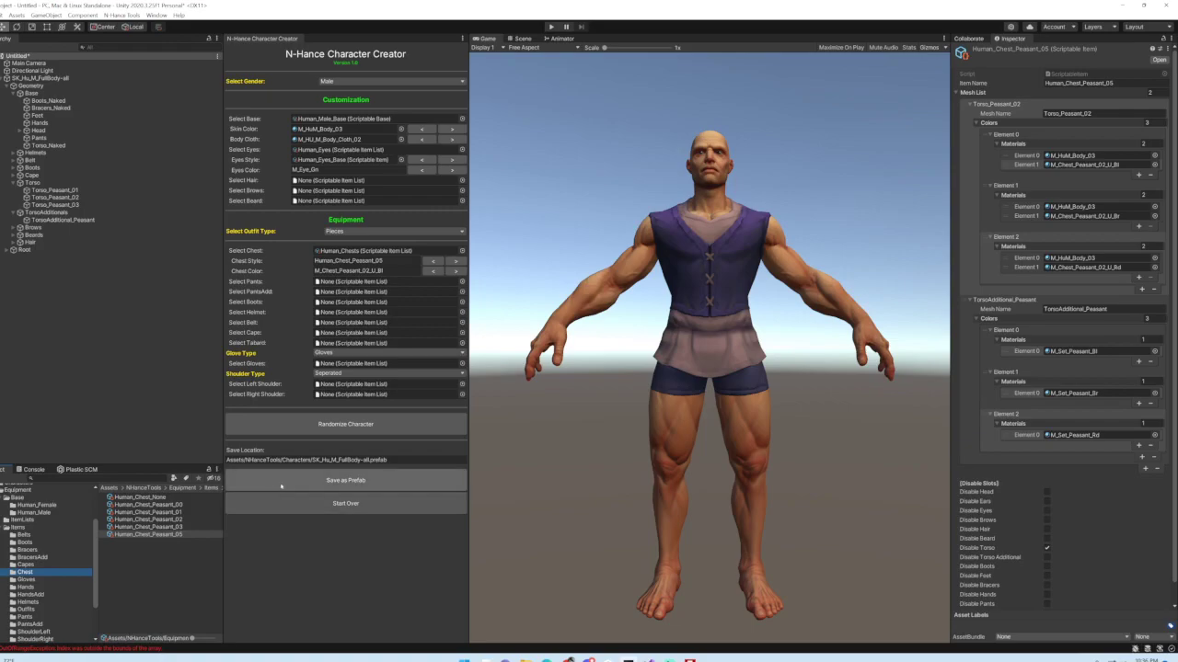
# - Add a third entry to the Human_Boots list in the ItemLists folder, keeping Human_Boots_Peasant as its item
pyautogui.click(23, 520)
pyautogui.click(135, 512)
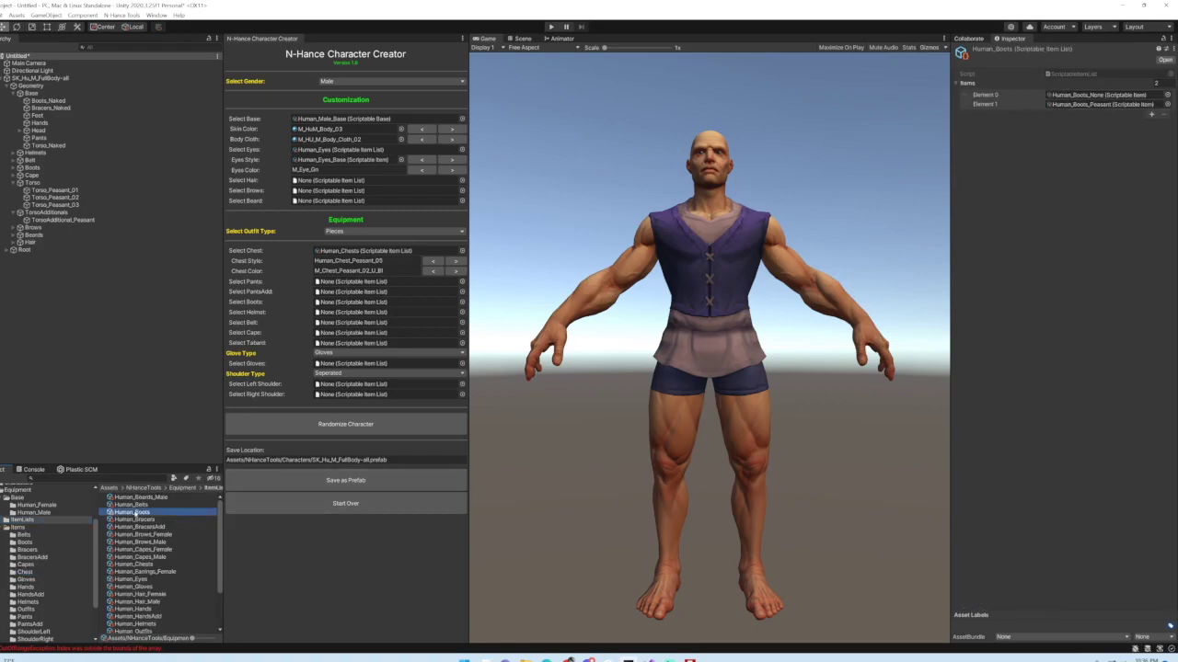
pyautogui.click(1151, 114)
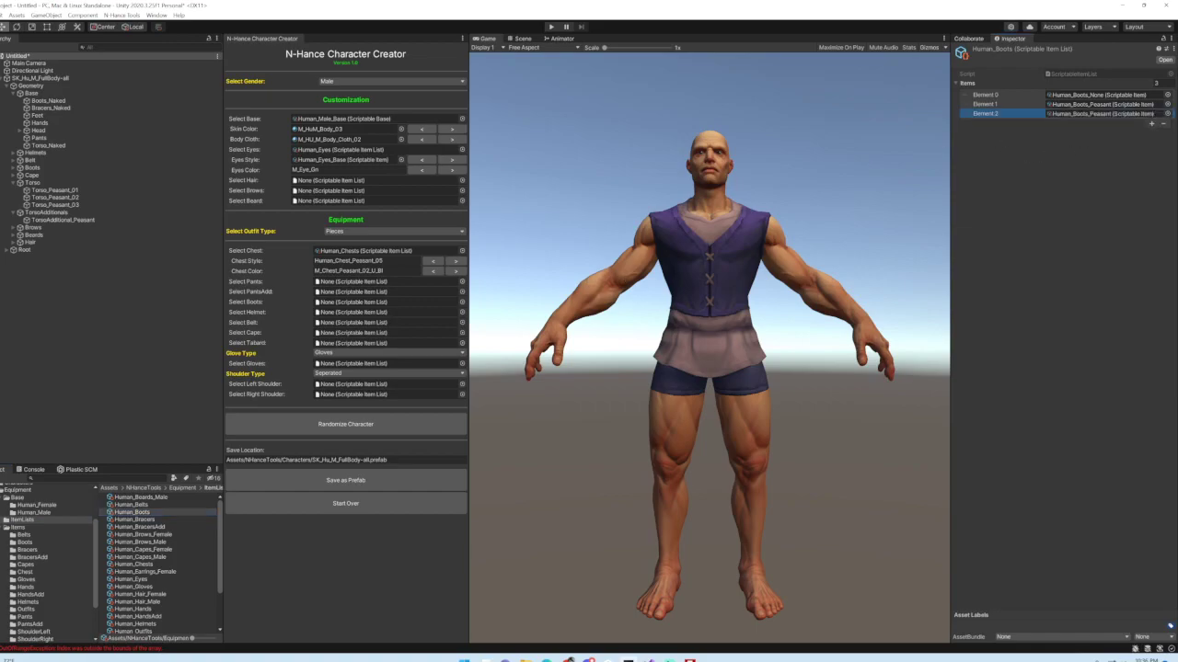
pyautogui.click(1167, 114)
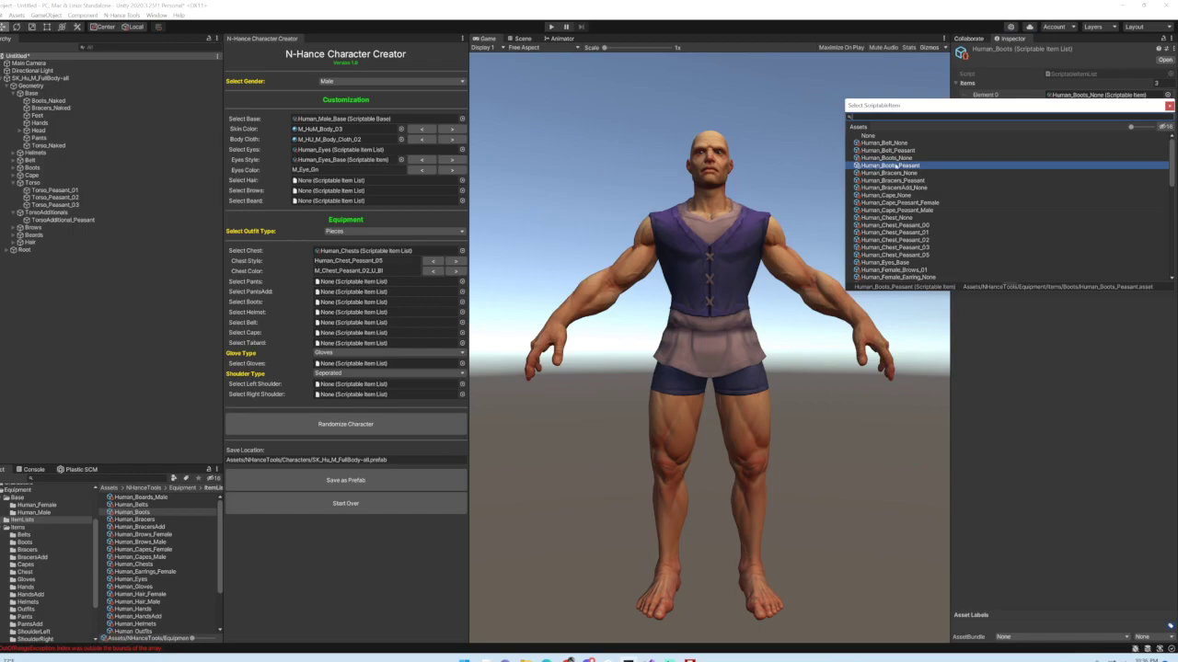
pyautogui.click(1168, 106)
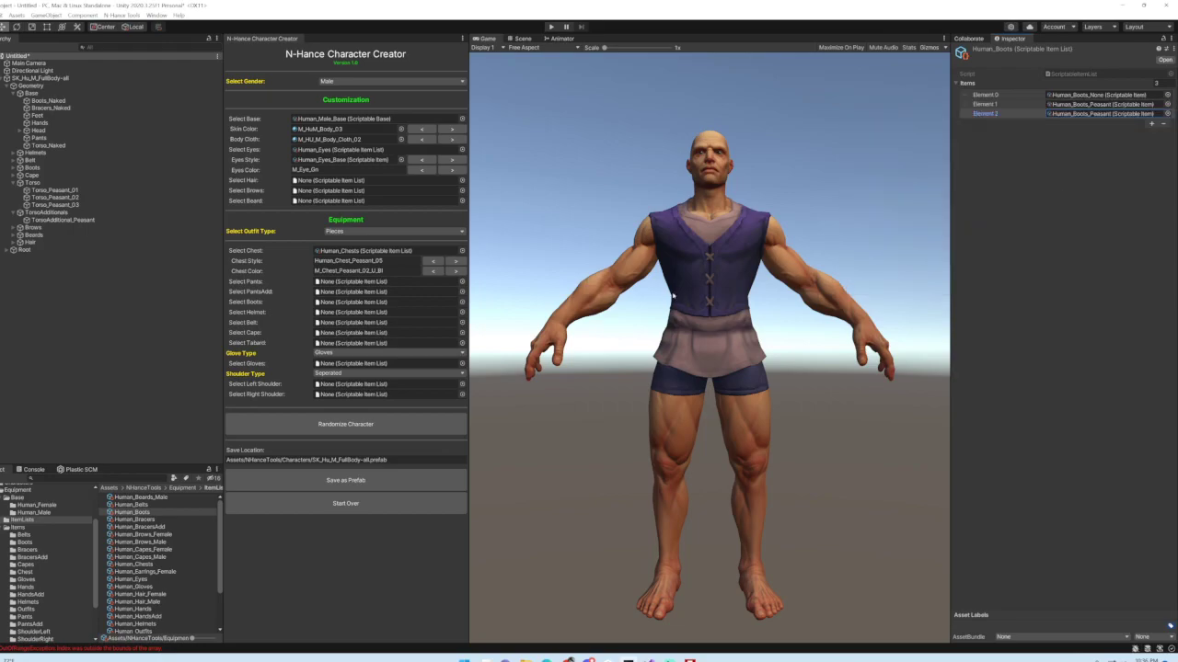